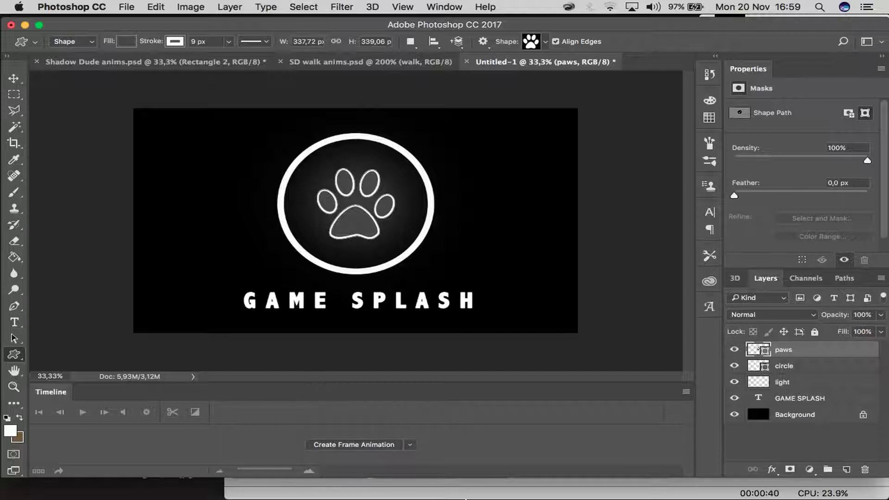
# Switch to Unity, briefly shifting its window aside to view the Photoshop splash artwork.
pyautogui.moveTo(611, 493)
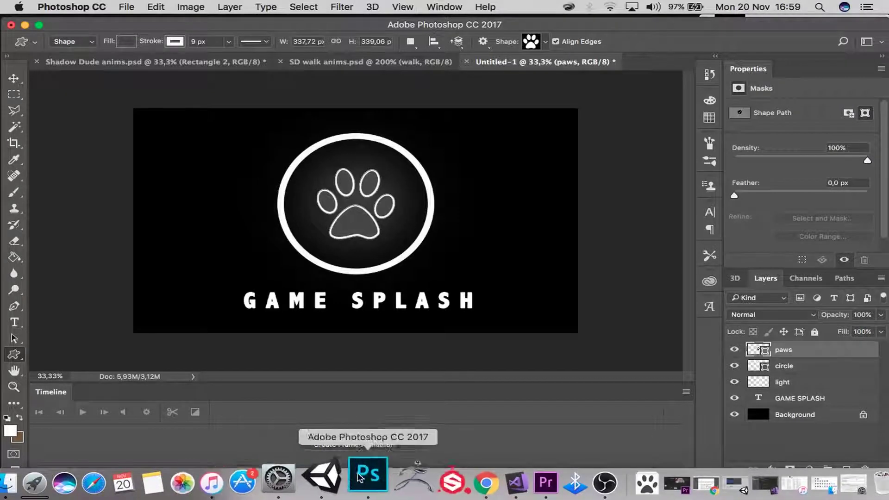
pyautogui.click(345, 481)
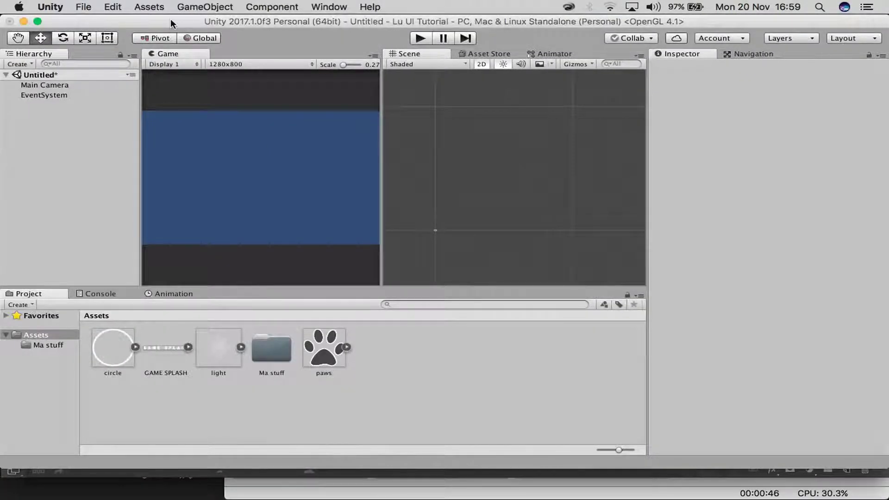
pyautogui.moveTo(175, 21); pyautogui.dragTo(670, 20)
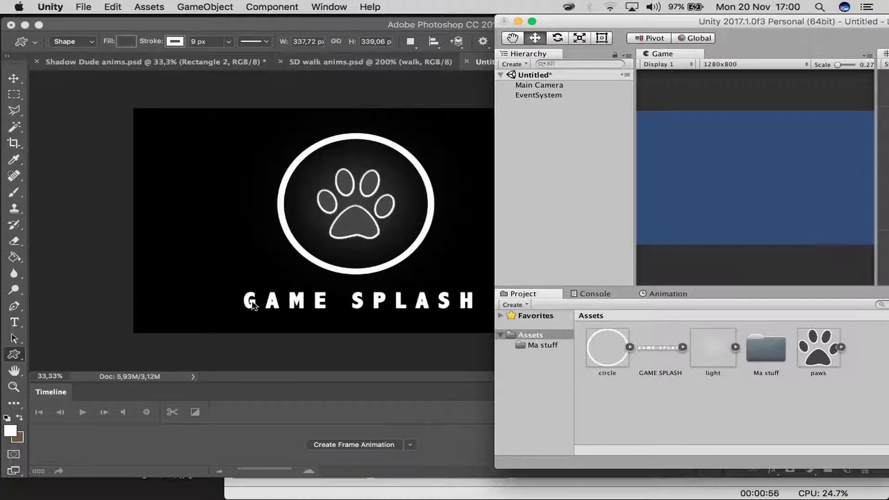
pyautogui.doubleClick(658, 23)
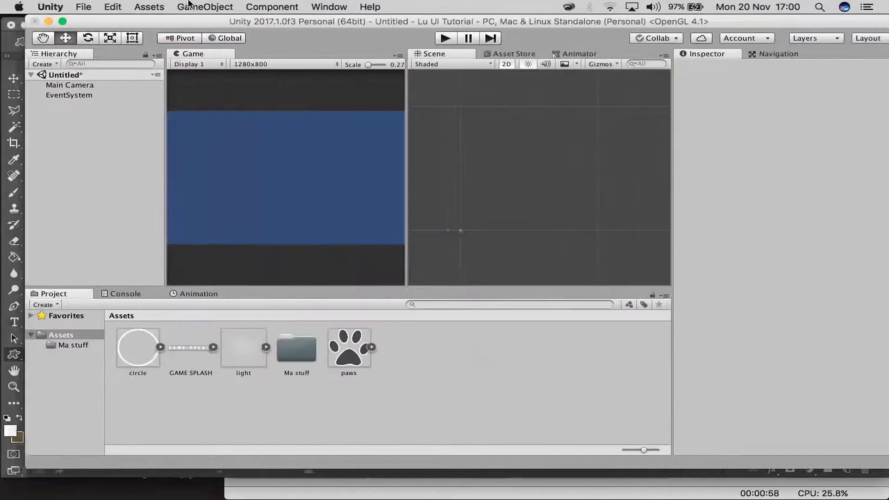
# Examine the circle, GAME SPLASH, light and paws sprites in the project's Assets folder.
pyautogui.click(115, 348)
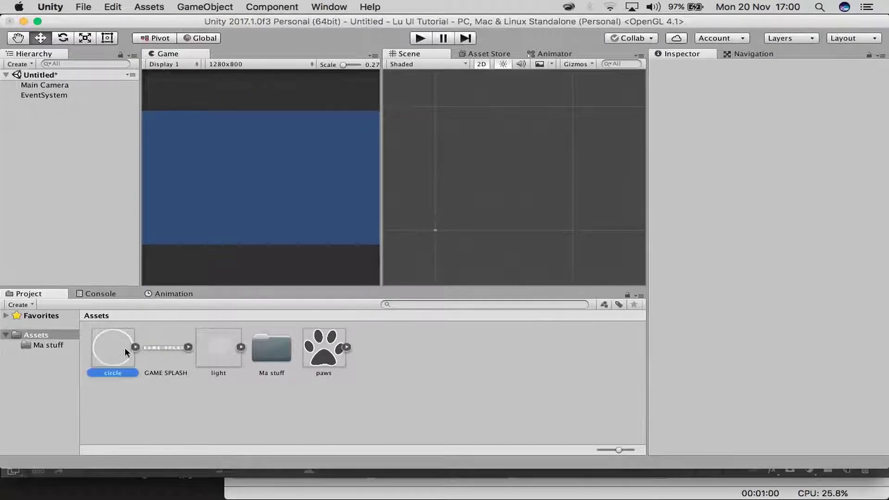
pyautogui.click(166, 347)
pyautogui.click(219, 343)
pyautogui.click(317, 349)
pyautogui.click(97, 134)
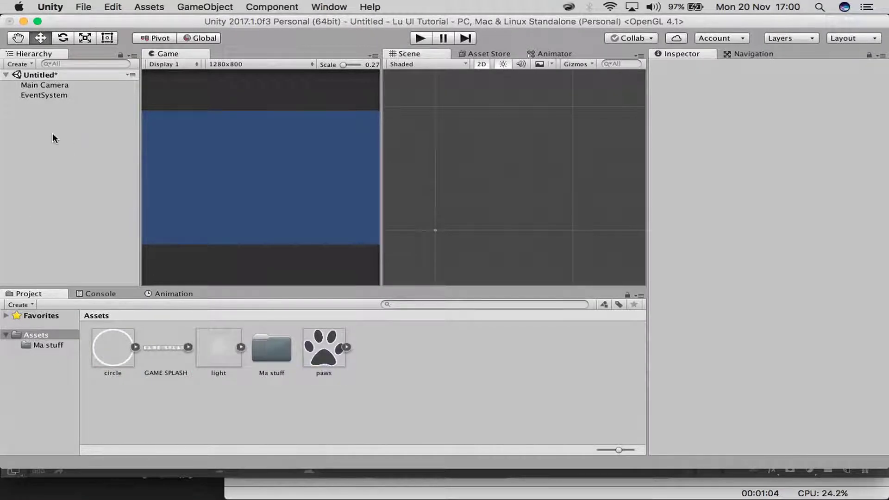
pyautogui.rightClick(53, 132)
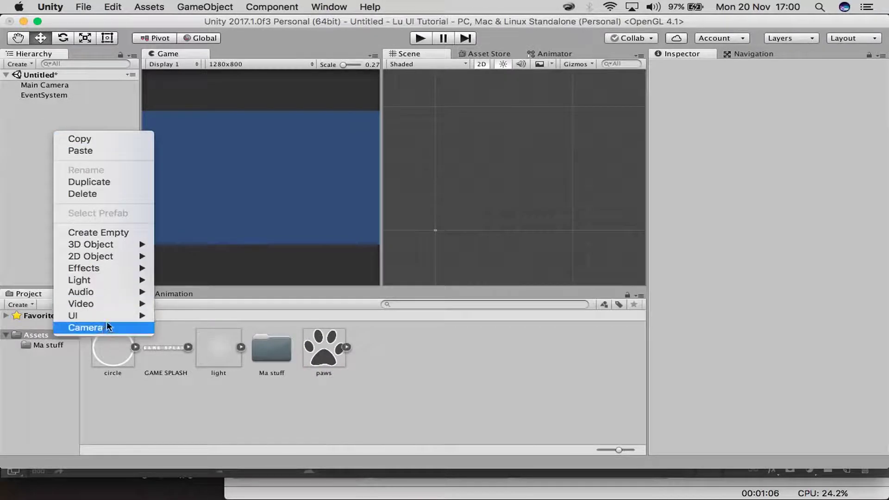
pyautogui.moveTo(117, 314)
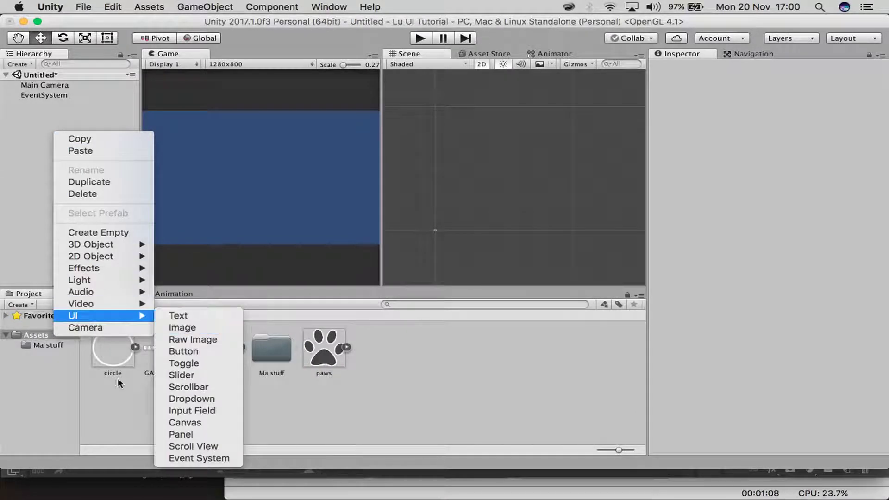
pyautogui.click(114, 360)
pyautogui.click(163, 350)
pyautogui.click(114, 345)
pyautogui.click(218, 347)
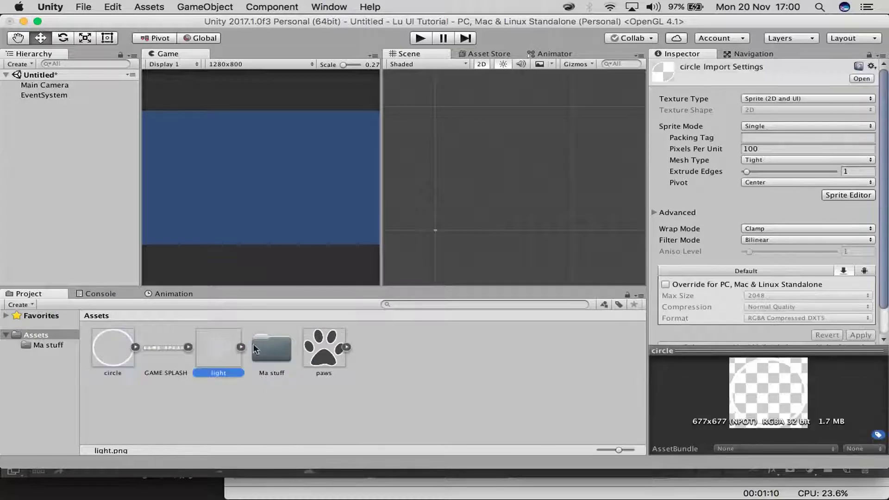
pyautogui.click(324, 348)
pyautogui.click(187, 410)
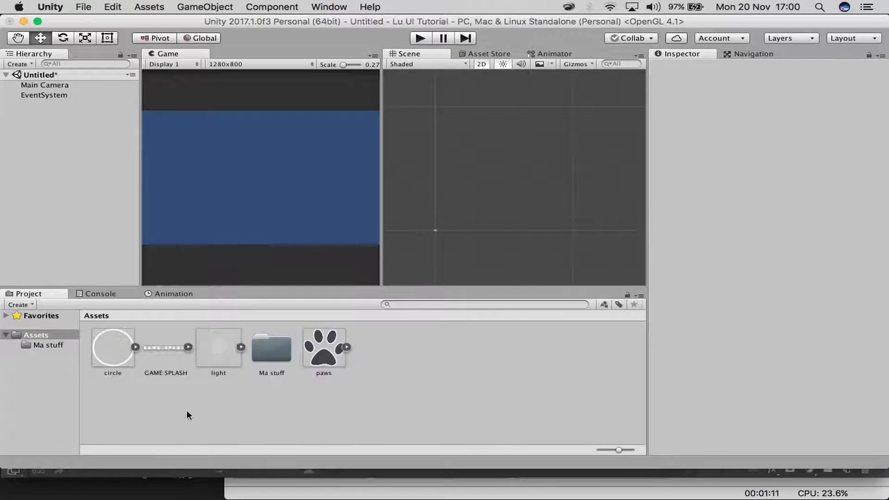
# Add a UI Image to the scene and assign the circle sprite as its source image.
pyautogui.rightClick(72, 110)
pyautogui.moveTo(133, 296)
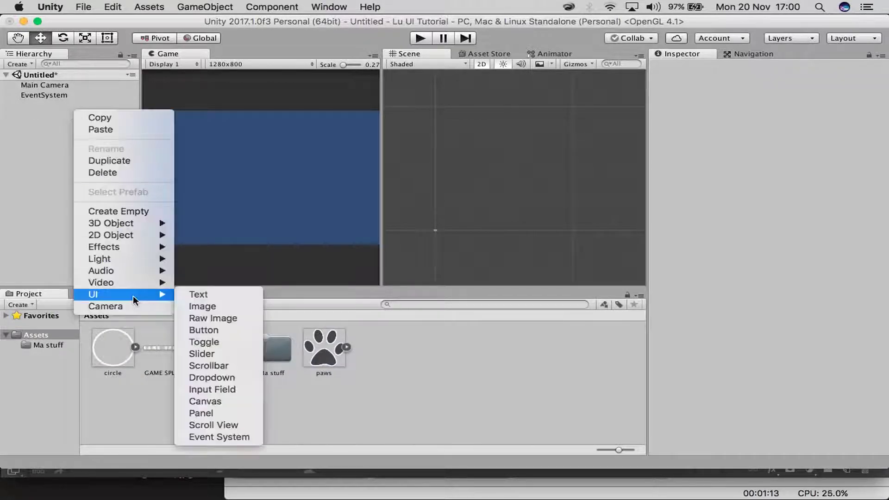
pyautogui.click(228, 305)
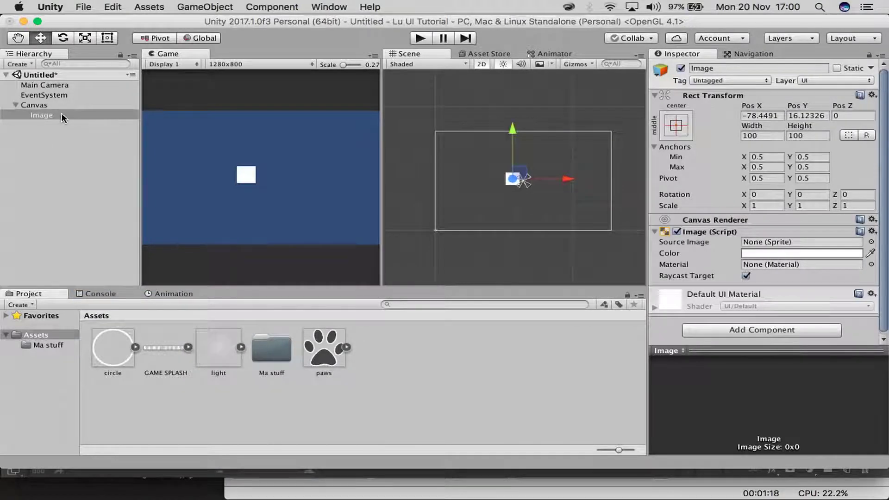
pyautogui.moveTo(120, 354); pyautogui.dragTo(765, 243)
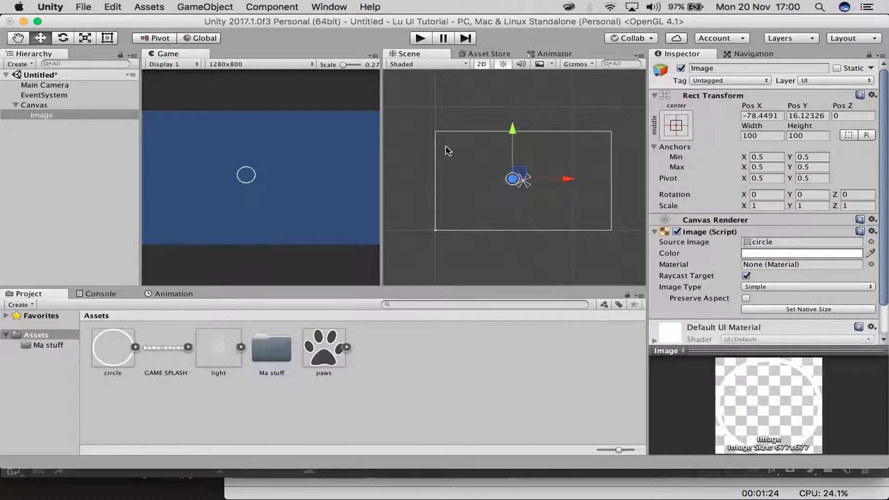
# Enlarge the circle image uniformly to a scale of about 5.25.
pyautogui.press('e')
pyautogui.press('r')
pyautogui.moveTo(512, 180); pyautogui.dragTo(795, 243)
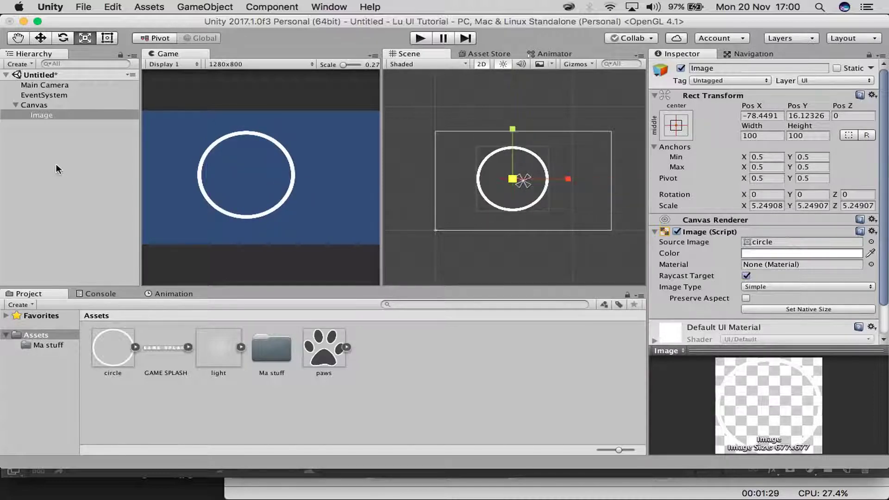
# Set the Canvas Scaler's UI Scale Mode to Scale With Screen Size.
pyautogui.click(67, 105)
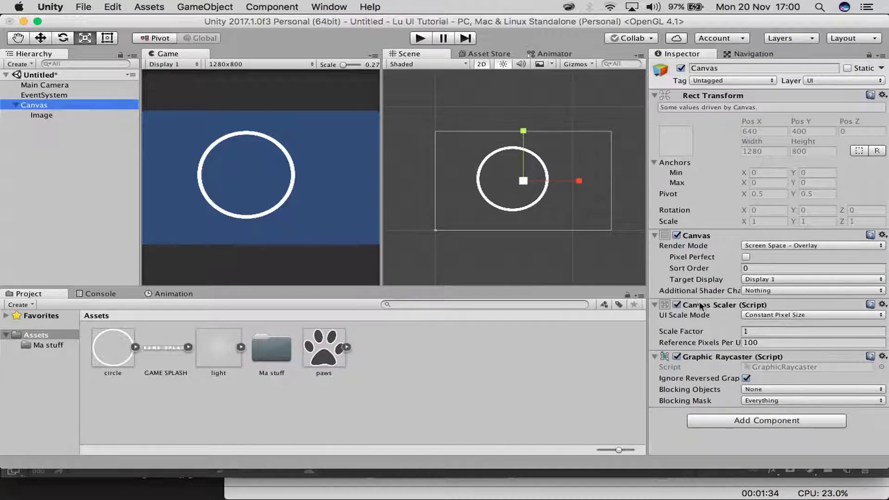
pyautogui.click(753, 316)
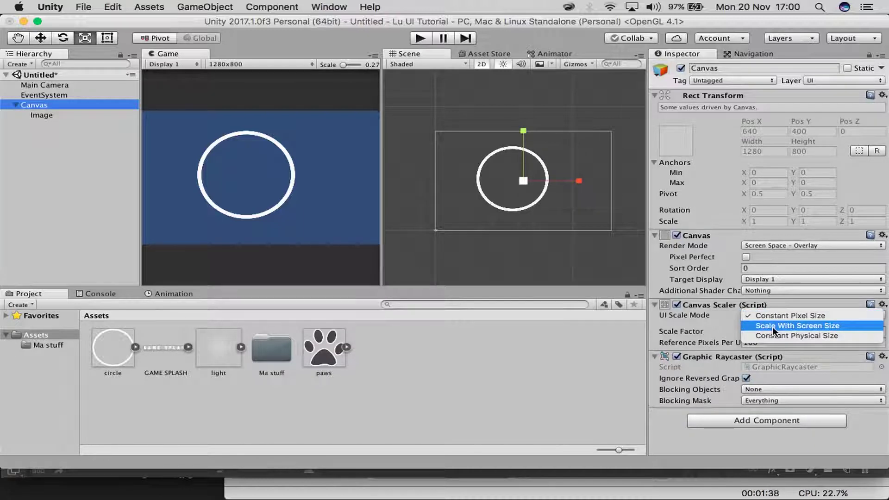
pyautogui.click(772, 326)
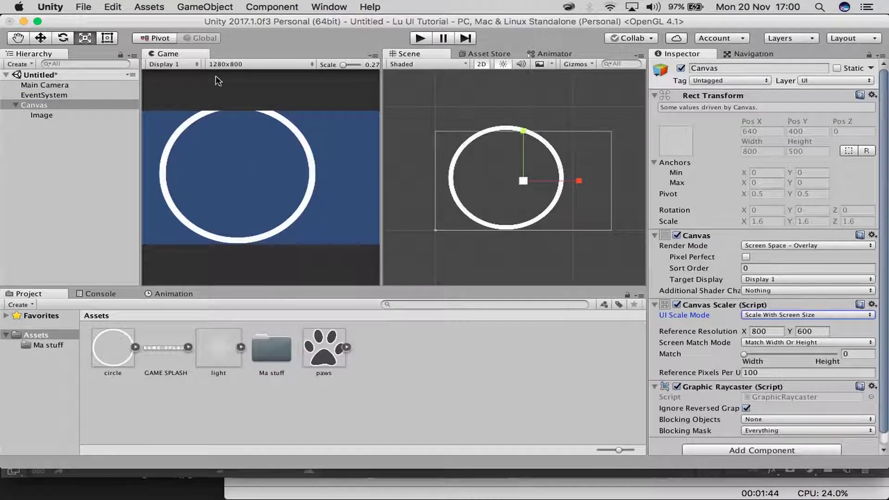
# Shrink the circle image uniformly to a scale of about 2.73 and move it to about X 7, Y 16.
pyautogui.click(93, 115)
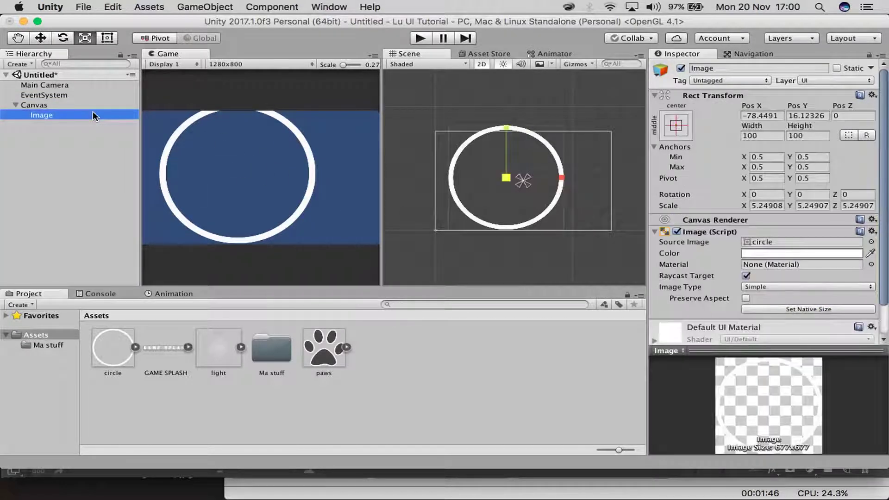
pyautogui.moveTo(506, 177); pyautogui.dragTo(576, 178)
pyautogui.press('w')
pyautogui.moveTo(520, 128); pyautogui.dragTo(523, 122)
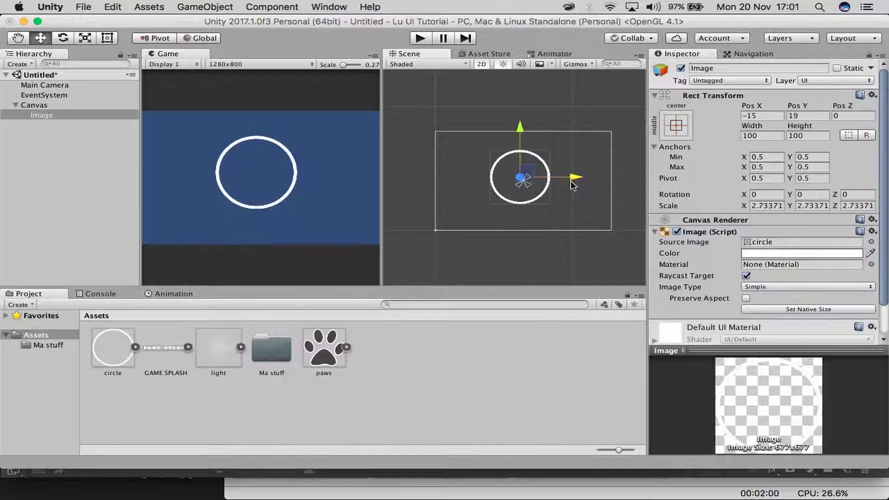
pyautogui.moveTo(570, 179); pyautogui.dragTo(576, 178)
pyautogui.moveTo(523, 131); pyautogui.dragTo(524, 138)
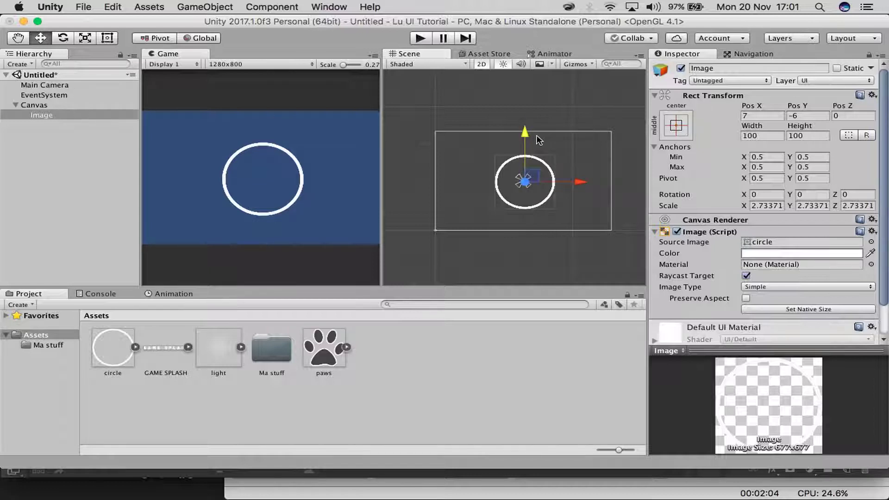
pyautogui.moveTo(525, 138); pyautogui.dragTo(525, 132)
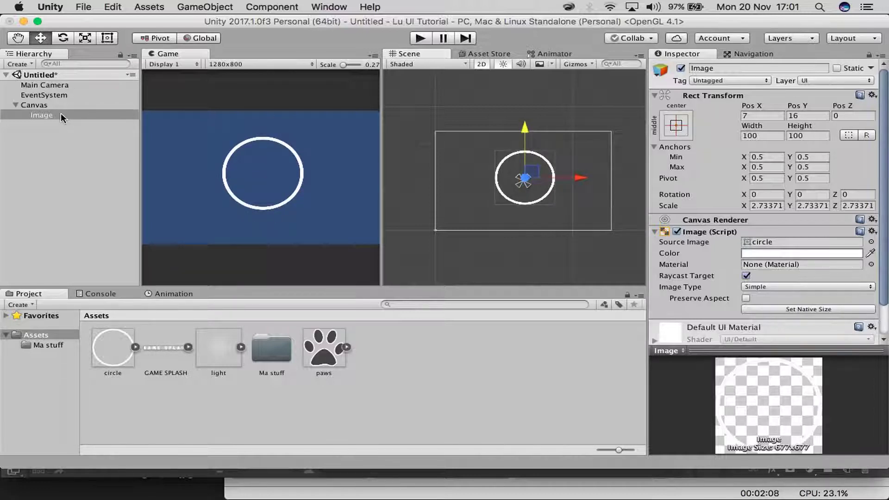
# Rename the Image object under the Canvas as circle.
pyautogui.doubleClick(60, 115)
pyautogui.click(752, 65)
pyautogui.write('circle')
pyautogui.press('Return')
pyautogui.click(29, 154)
# Duplicate the circle object and assign the paws sprite as the copy's source image.
pyautogui.click(60, 113)
pyautogui.rightClick(59, 113)
pyautogui.click(113, 158)
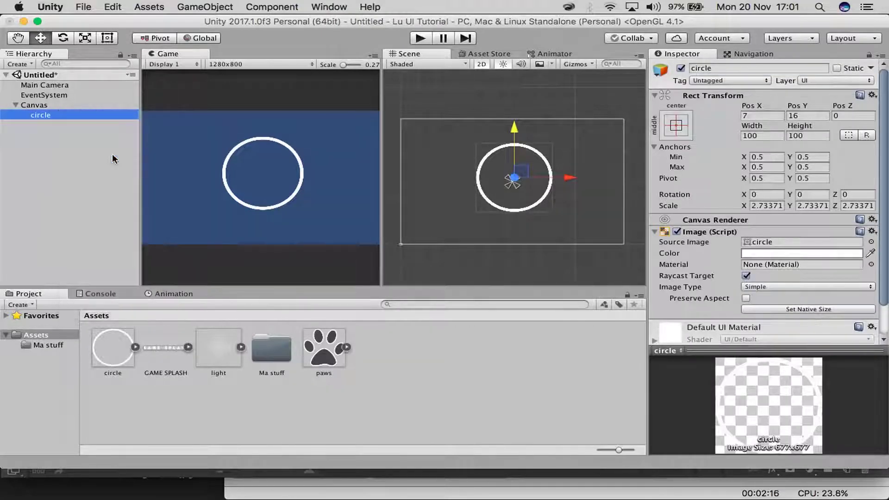
pyautogui.moveTo(319, 356); pyautogui.dragTo(773, 242)
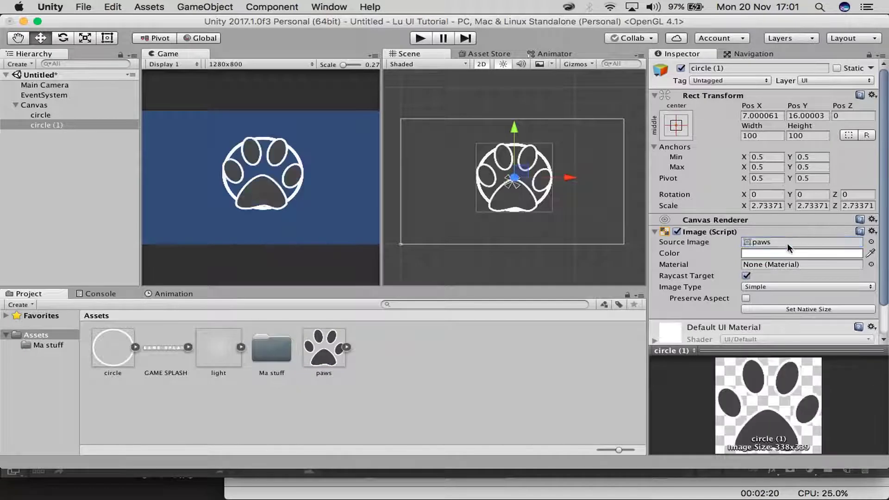
# Rename the duplicated circle object as paws.
pyautogui.click(79, 124)
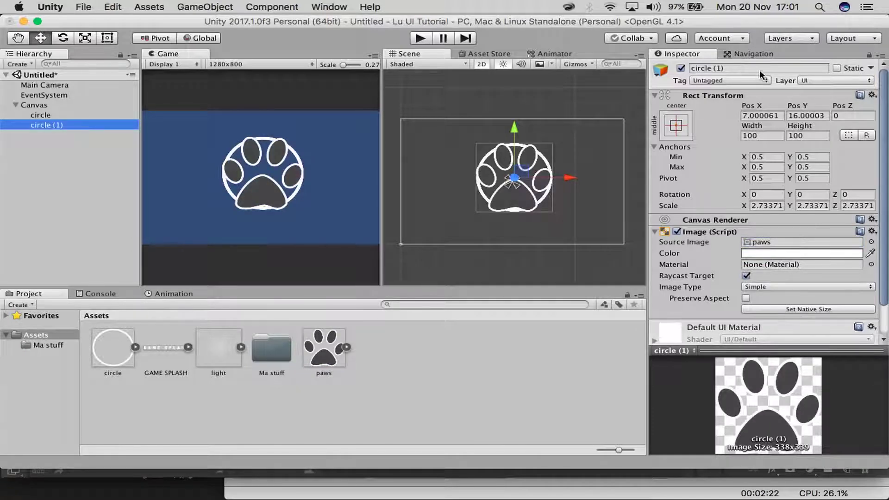
pyautogui.click(760, 71)
pyautogui.write('paws')
pyautogui.press('Return')
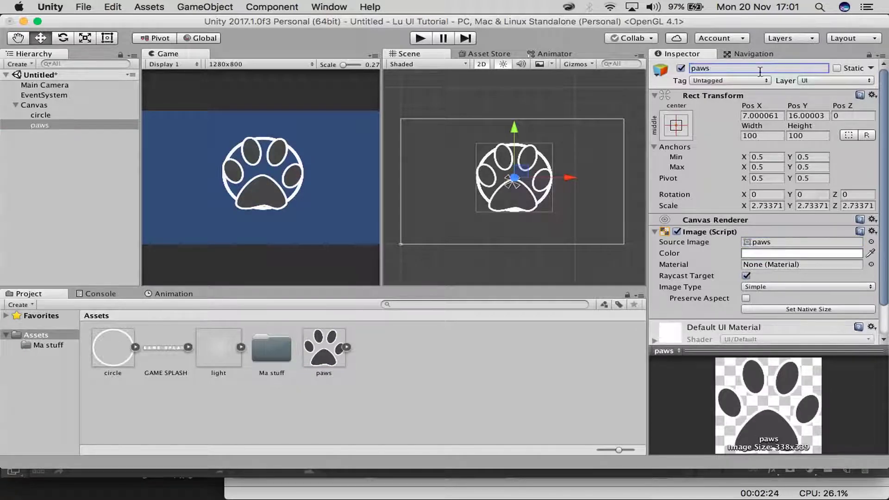
# Shrink the paws image uniformly to a scale of about 1.42 so it fits inside the circle.
pyautogui.press('e')
pyautogui.press('r')
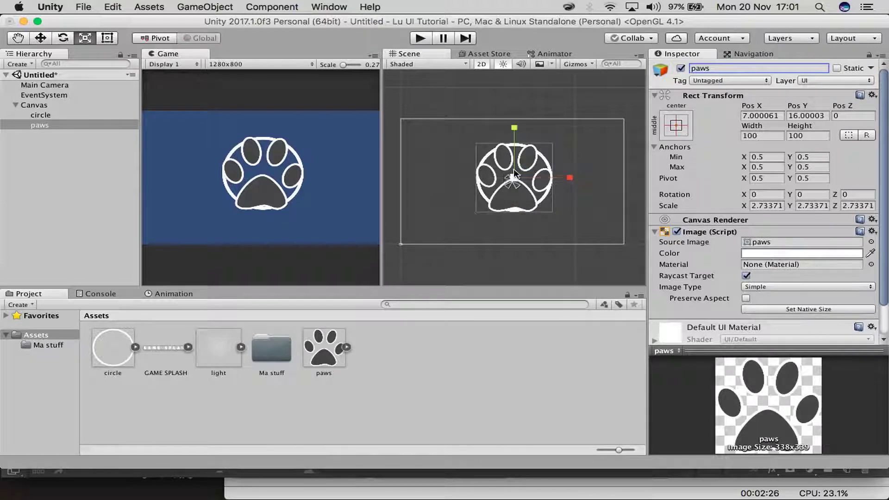
pyautogui.moveTo(515, 179); pyautogui.dragTo(509, 218)
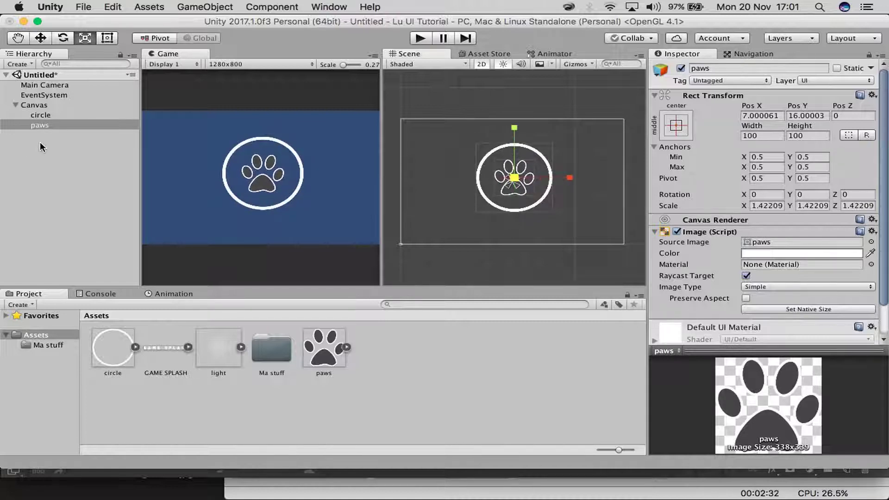
# Duplicate the paws object and assign the light sprite as the copy's source image.
pyautogui.rightClick(58, 121)
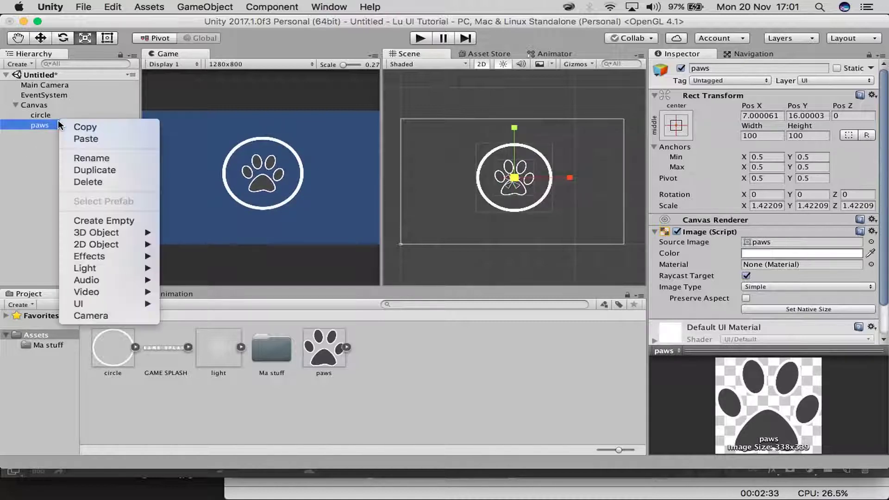
pyautogui.click(114, 169)
pyautogui.moveTo(219, 349); pyautogui.dragTo(778, 239)
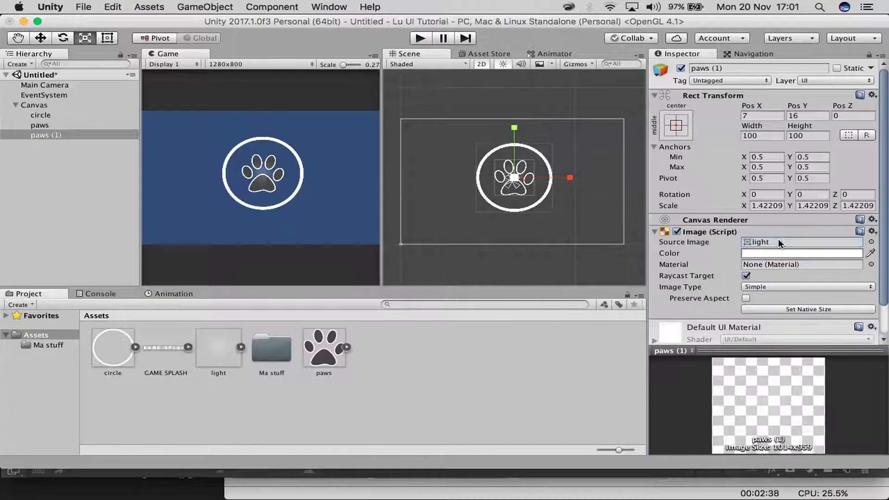
# Rename the duplicated paws object as light and enlarge it uniformly to a scale of about 3.24.
pyautogui.click(769, 68)
pyautogui.write('light')
pyautogui.press('Return')
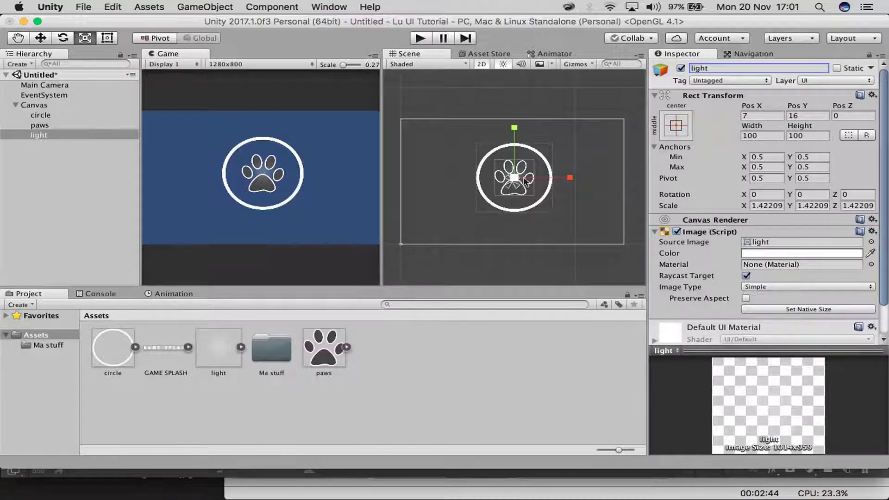
pyautogui.moveTo(514, 177); pyautogui.dragTo(606, 160)
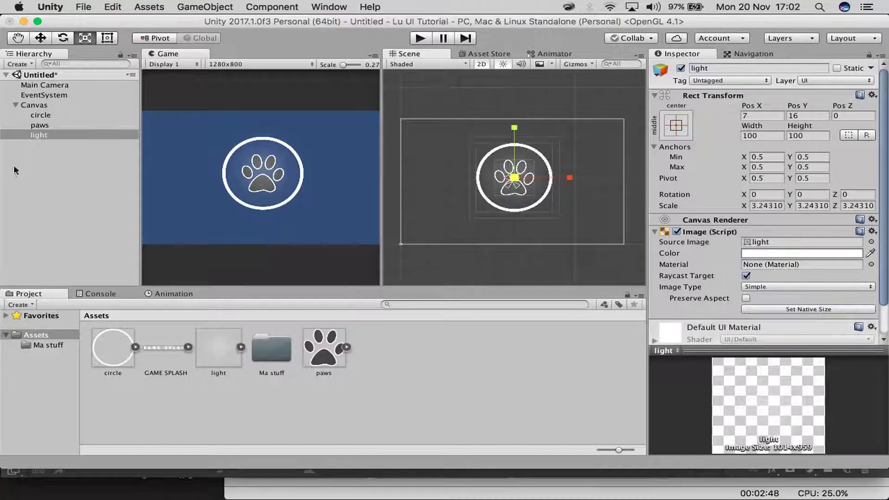
pyautogui.click(16, 173)
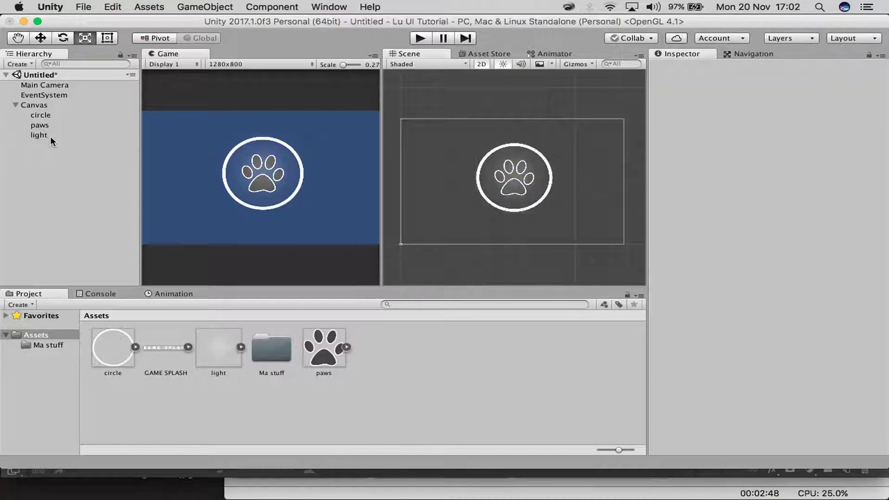
# Add another UI Image to the Canvas and assign the GAME SPLASH sprite as its source image.
pyautogui.click(55, 103)
pyautogui.rightClick(55, 103)
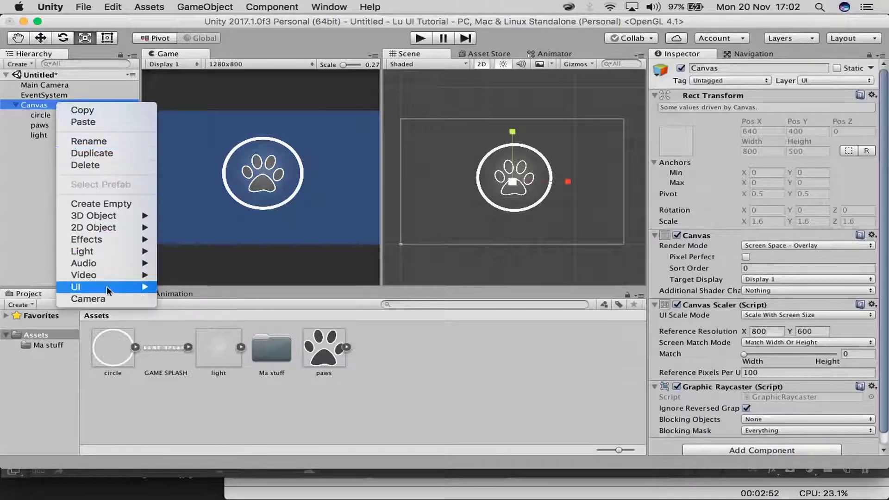
pyautogui.moveTo(106, 286)
pyautogui.click(188, 297)
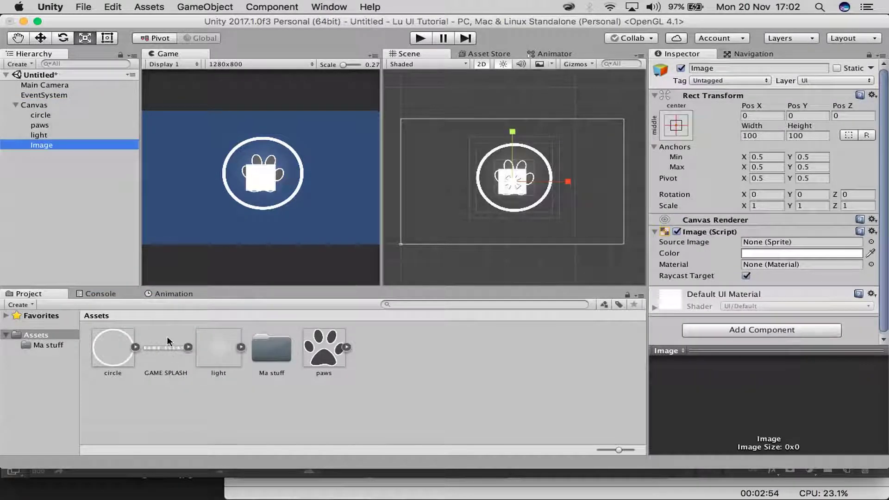
pyautogui.click(167, 347)
pyautogui.moveTo(167, 347); pyautogui.dragTo(803, 241)
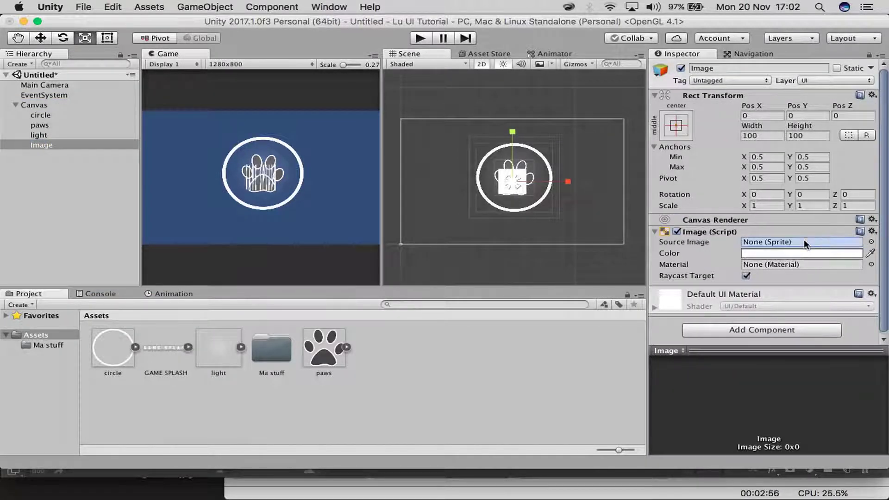
# Stretch the GAME SPLASH image into a wide, thin title and place it beneath the circle at about Pos Y -178.
pyautogui.moveTo(568, 181); pyautogui.dragTo(602, 162)
pyautogui.moveTo(514, 183); pyautogui.dragTo(485, 170)
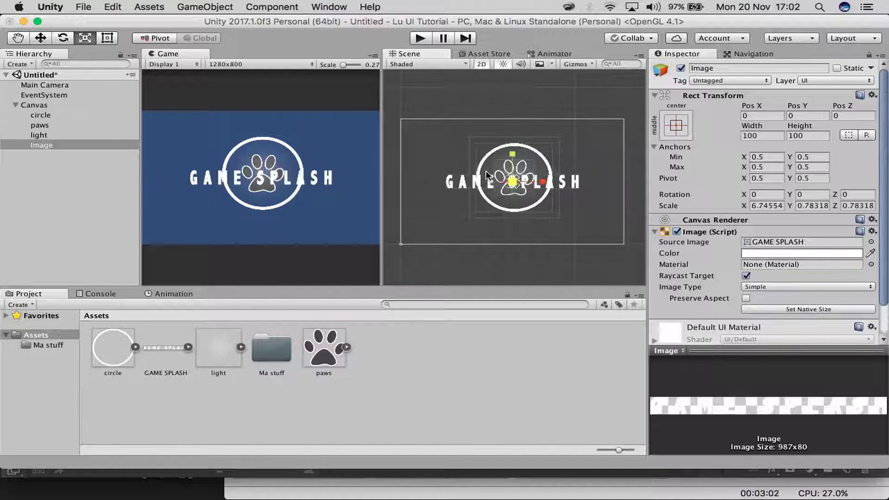
pyautogui.moveTo(515, 132); pyautogui.dragTo(515, 178)
pyautogui.press('w')
pyautogui.press('e')
pyautogui.press('r')
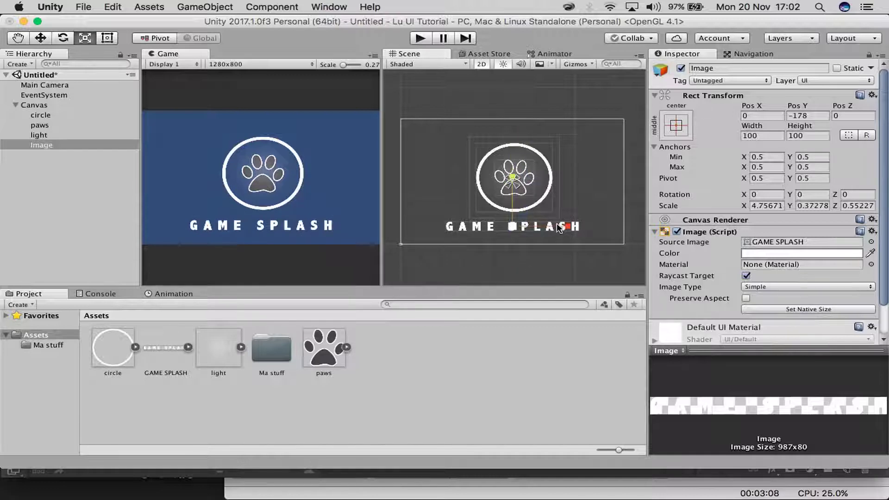
pyautogui.moveTo(567, 227); pyautogui.dragTo(576, 226)
pyautogui.click(18, 180)
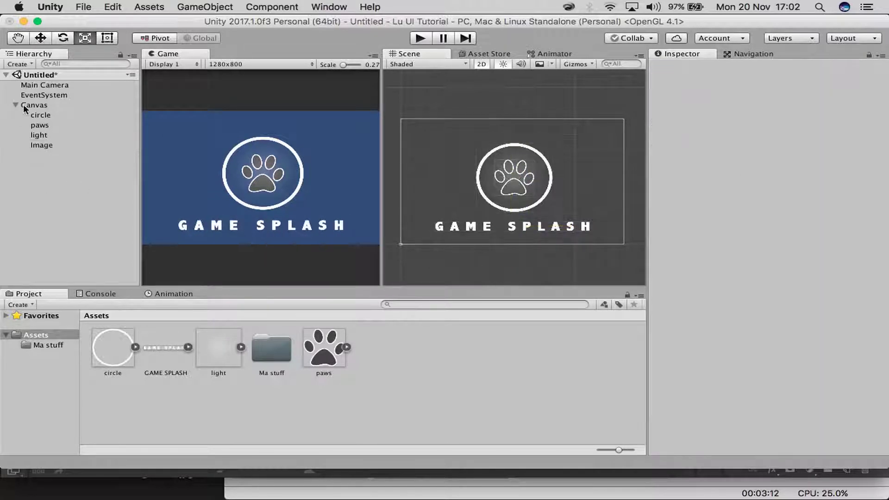
# Set the Main Camera's background colour to black, hex 00000000.
pyautogui.click(17, 106)
pyautogui.click(16, 105)
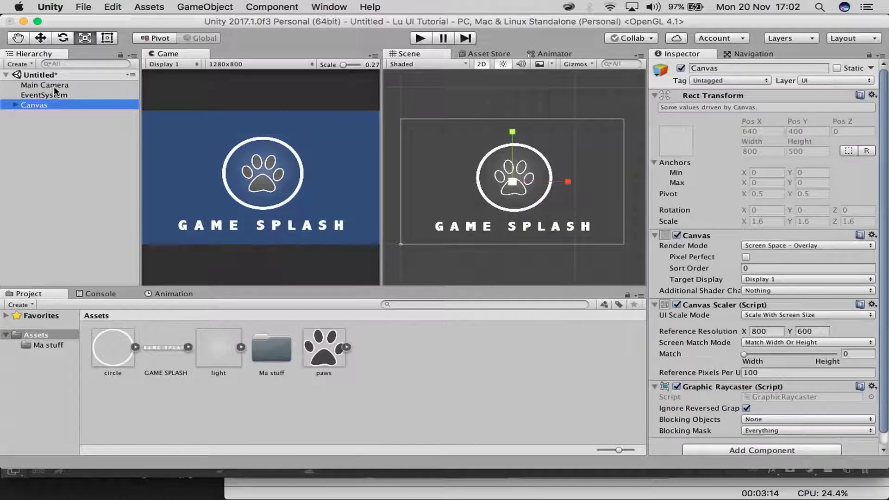
pyautogui.click(59, 91)
pyautogui.click(81, 84)
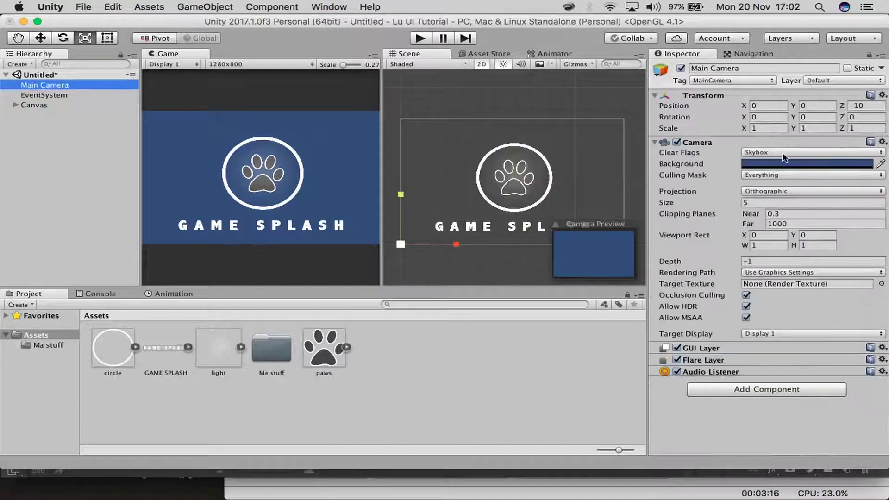
pyautogui.click(768, 163)
pyautogui.moveTo(734, 156); pyautogui.dragTo(665, 238)
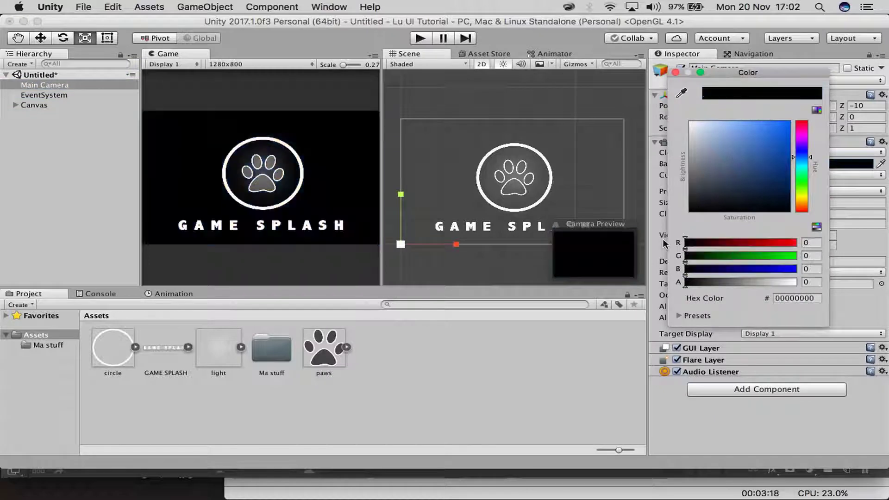
pyautogui.click(675, 73)
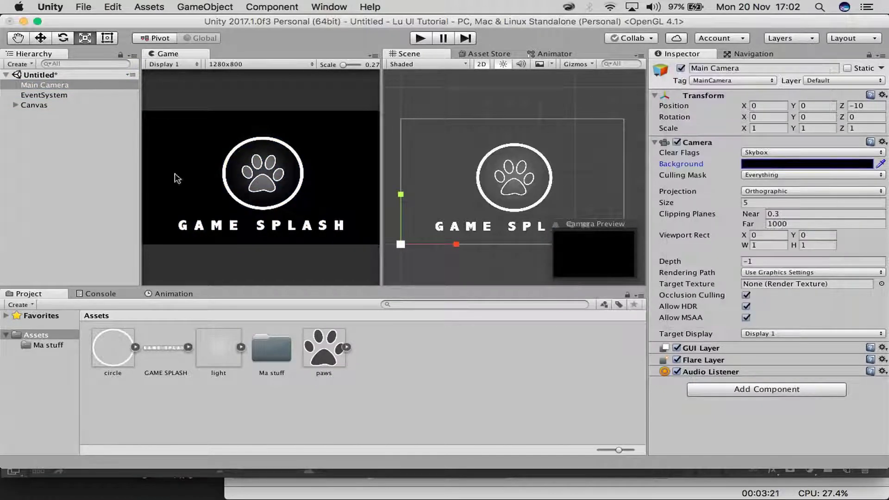
# Select the circle, paws, light and title images under the Canvas and move them up slightly together.
pyautogui.click(23, 104)
pyautogui.click(14, 104)
pyautogui.click(43, 118)
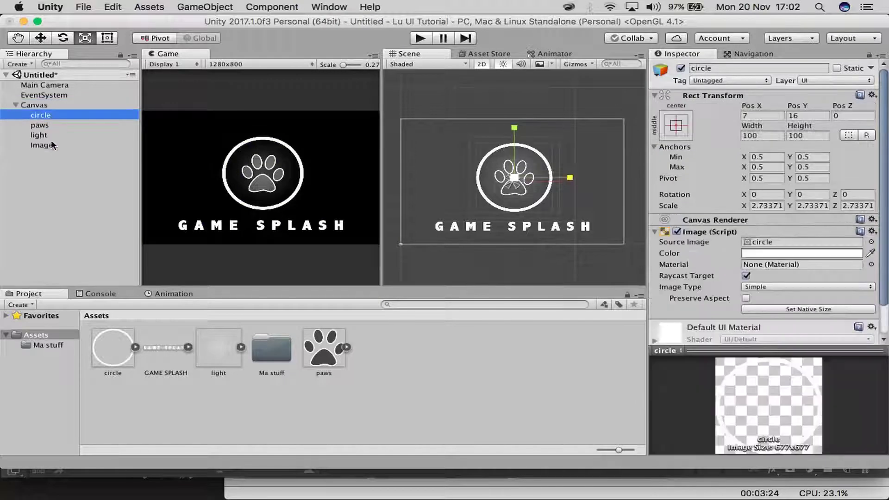
pyautogui.click(52, 147)
pyautogui.keyDown('shift'); pyautogui.click(54, 113); pyautogui.keyUp('shift')
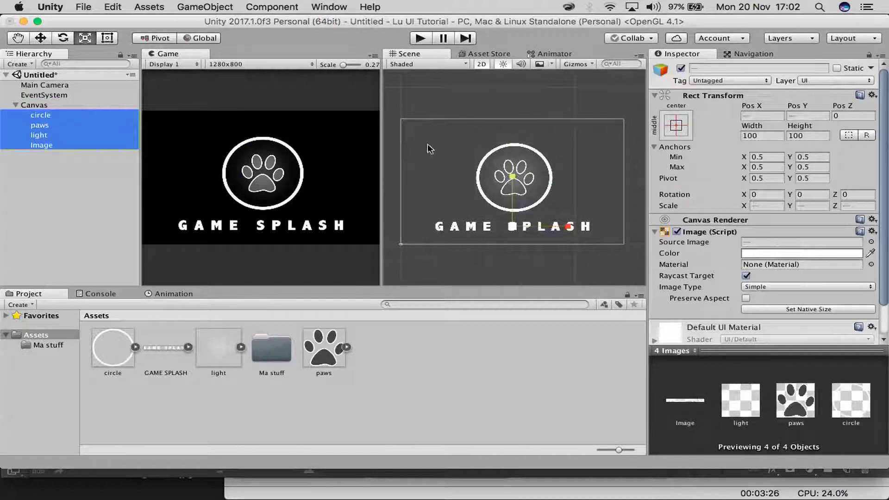
pyautogui.press('w')
pyautogui.moveTo(513, 177); pyautogui.dragTo(518, 171)
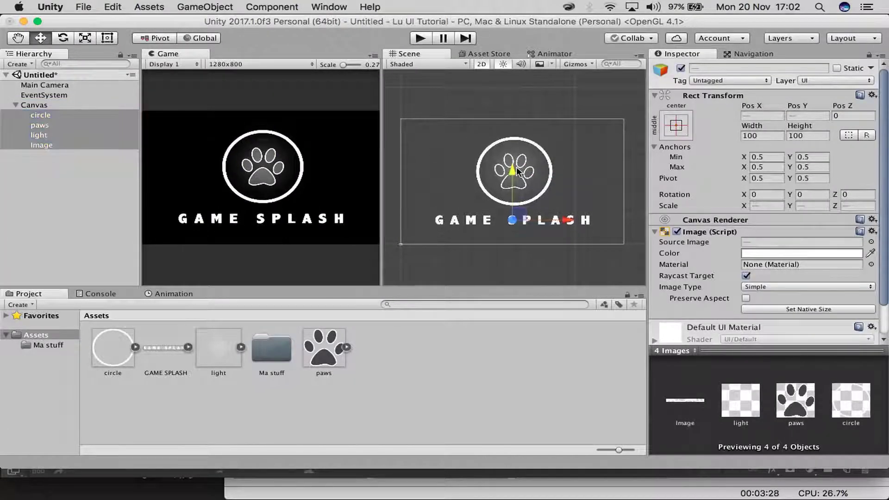
pyautogui.click(87, 242)
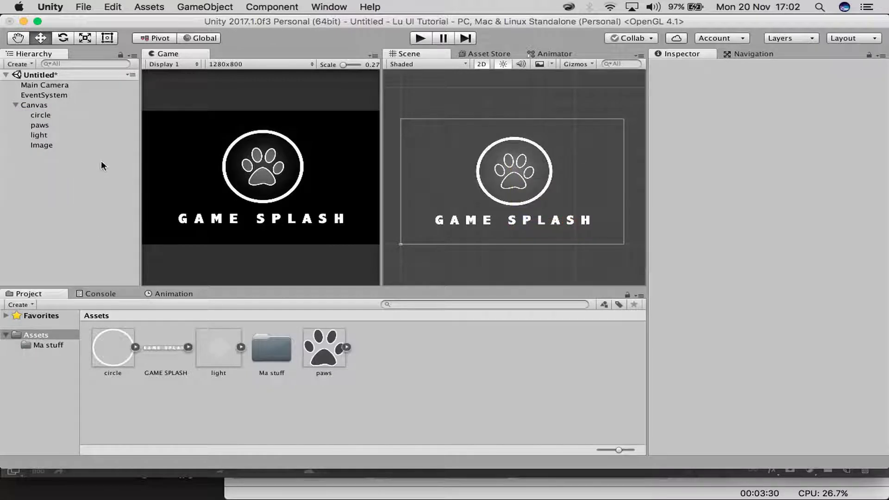
# Play the scene, check the splash screen in a maximized Game view, and stop playback.
pyautogui.click(420, 38)
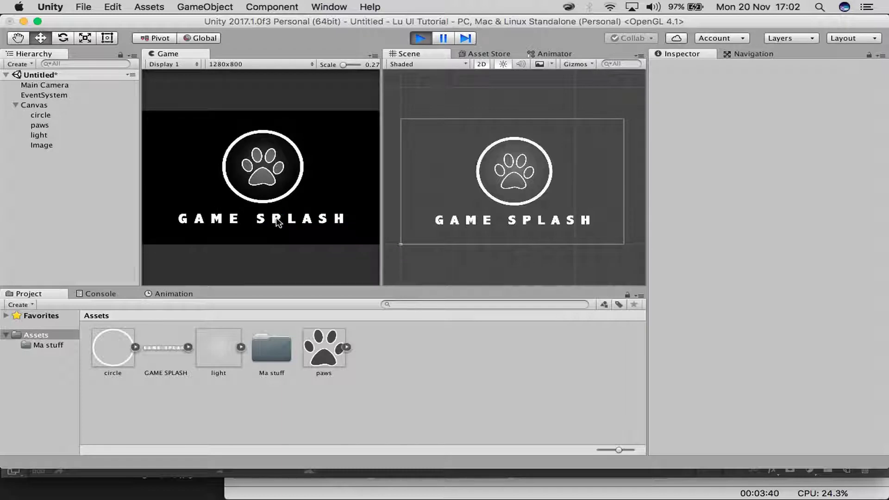
pyautogui.hotkey('shift', 'space')
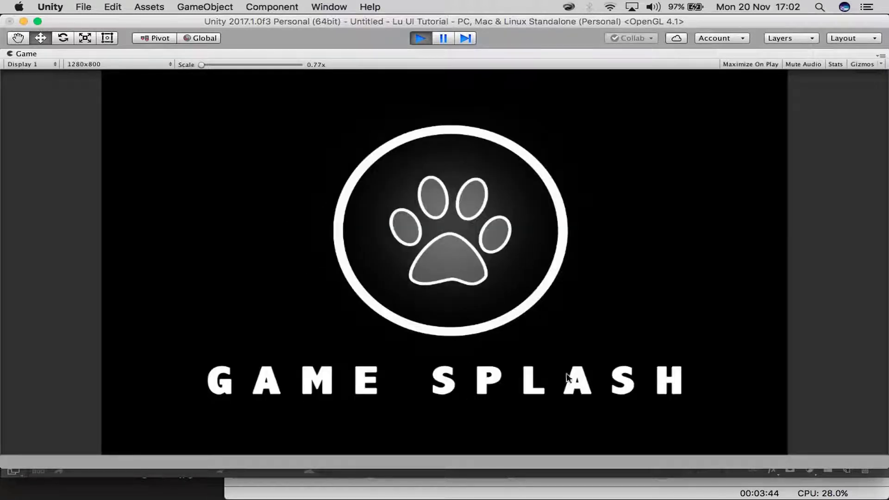
pyautogui.hotkey('shift', 'space')
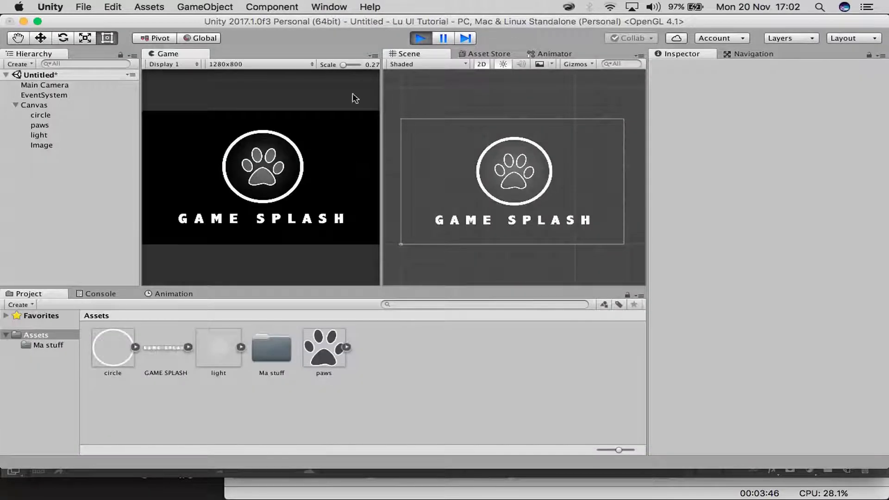
pyautogui.click(420, 38)
pyautogui.click(15, 105)
pyautogui.click(28, 105)
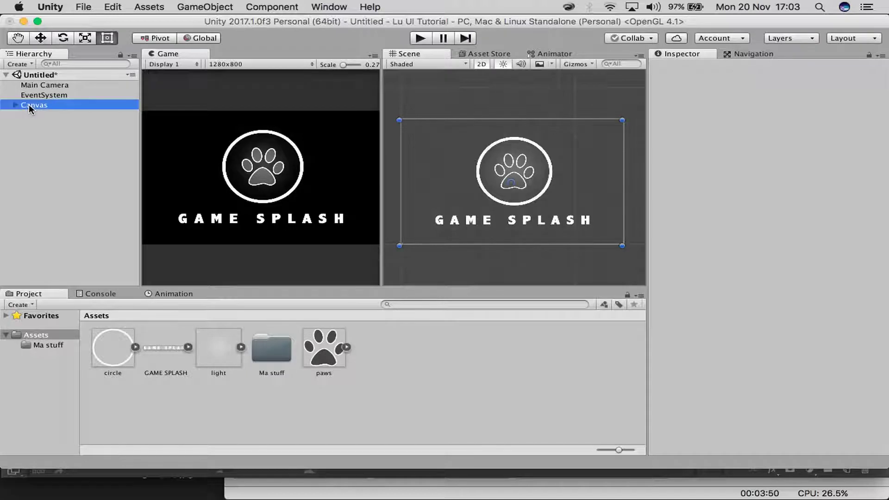
pyautogui.rightClick(29, 104)
pyautogui.click(125, 113)
pyautogui.click(340, 7)
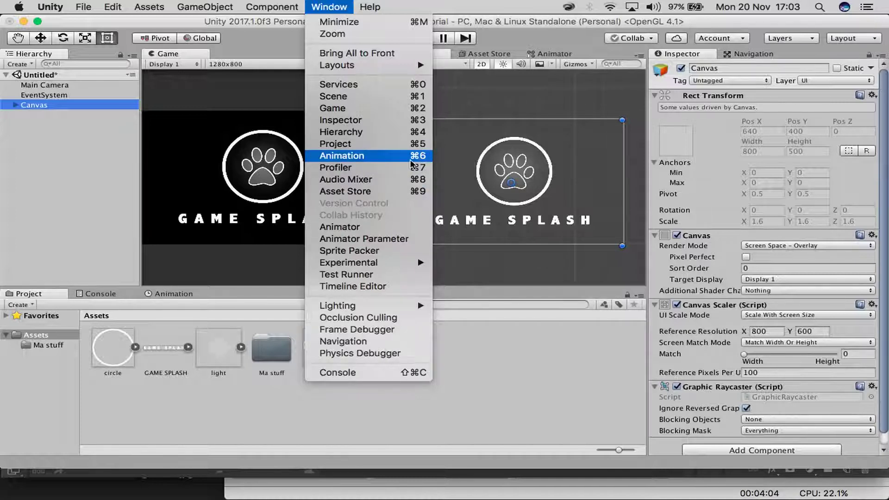
pyautogui.click(210, 405)
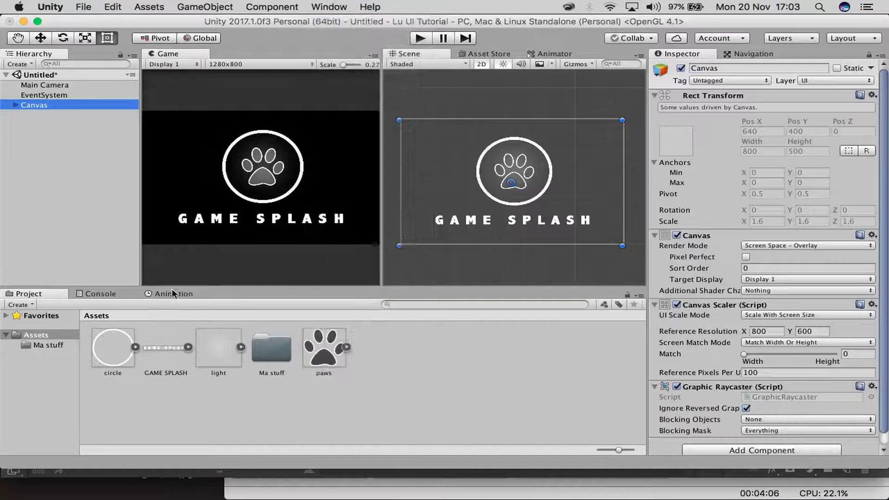
pyautogui.click(164, 291)
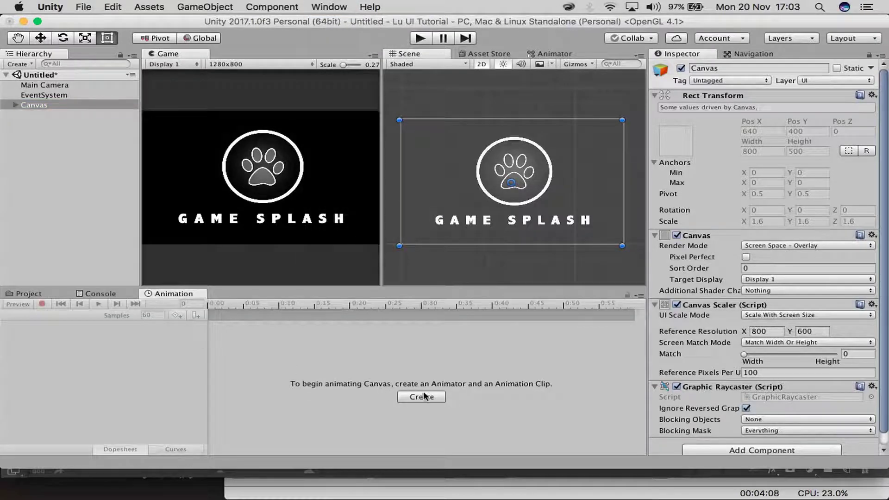
pyautogui.moveTo(170, 290)
pyautogui.mouseDown()
pyautogui.moveTo(167, 210)
pyautogui.moveTo(204, 298)
pyautogui.moveTo(168, 296)
pyautogui.mouseUp()
pyautogui.click(45, 295)
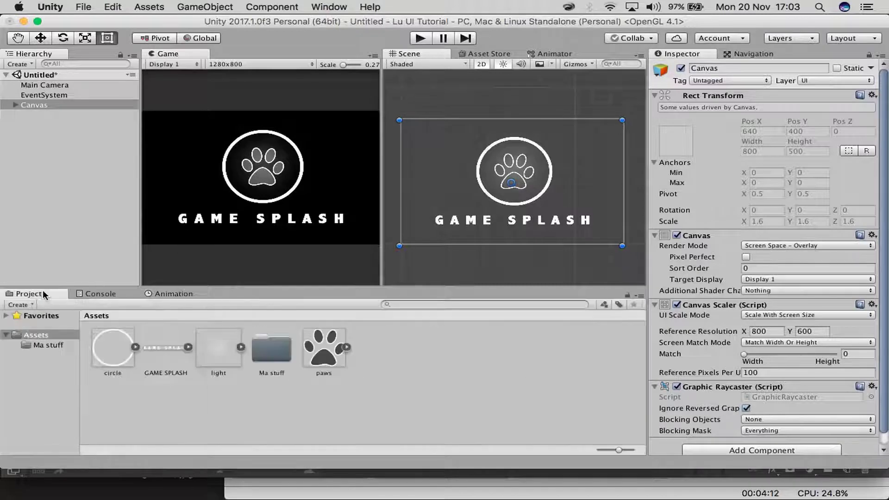
# Open the Animation window for the Canvas object and start creating a new animation clip.
pyautogui.click(315, 6)
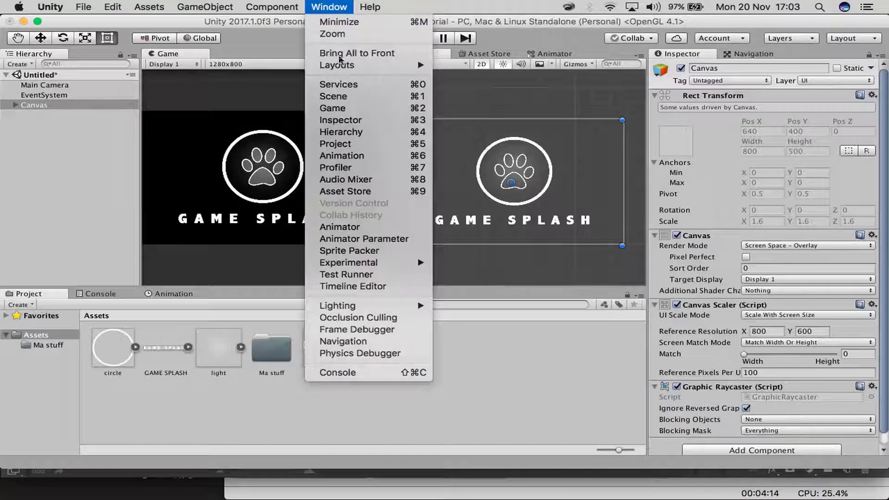
pyautogui.click(37, 101)
pyautogui.click(39, 105)
pyautogui.click(329, 6)
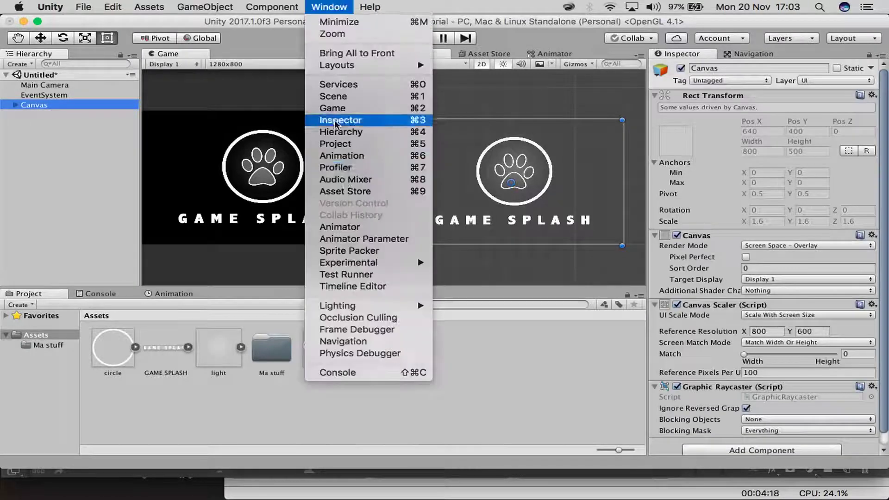
pyautogui.click(354, 157)
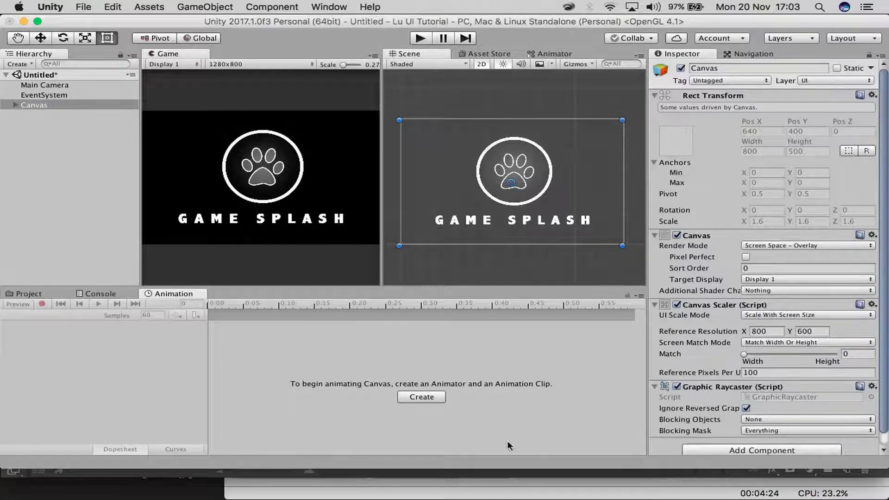
pyautogui.click(407, 400)
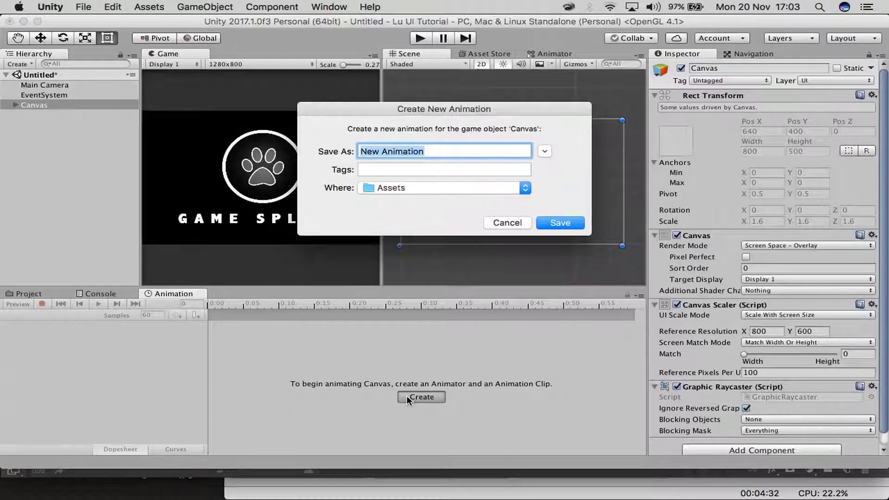
pyautogui.write('Shor')
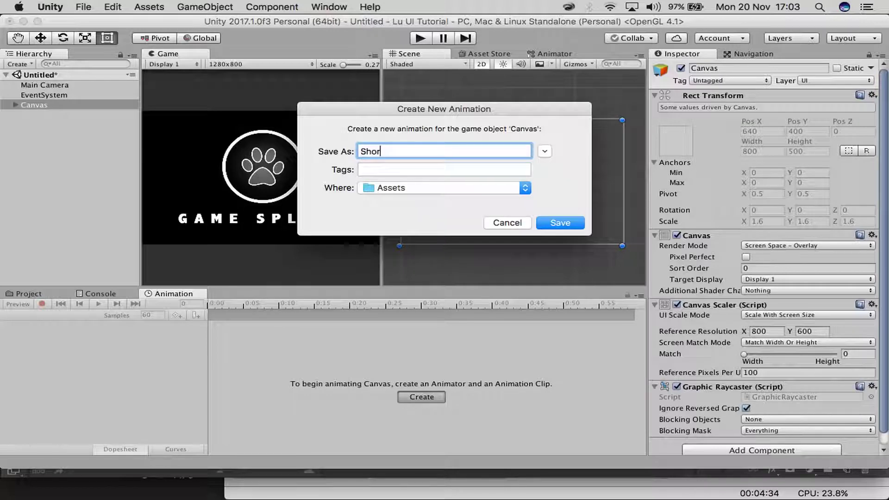
pyautogui.press('BackSpace')
pyautogui.press('BackSpace')
pyautogui.press('BackSpace')
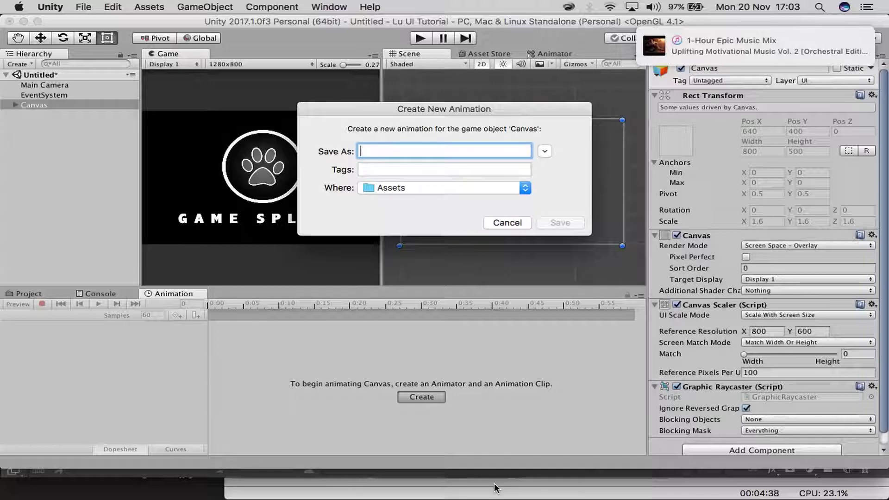
# Minimize Photoshop to play the Hard Deep Trap Beat MP3 from the desktop, and return to Unity's new animation dialog with Photoshop restored.
pyautogui.doubleClick(64, 23)
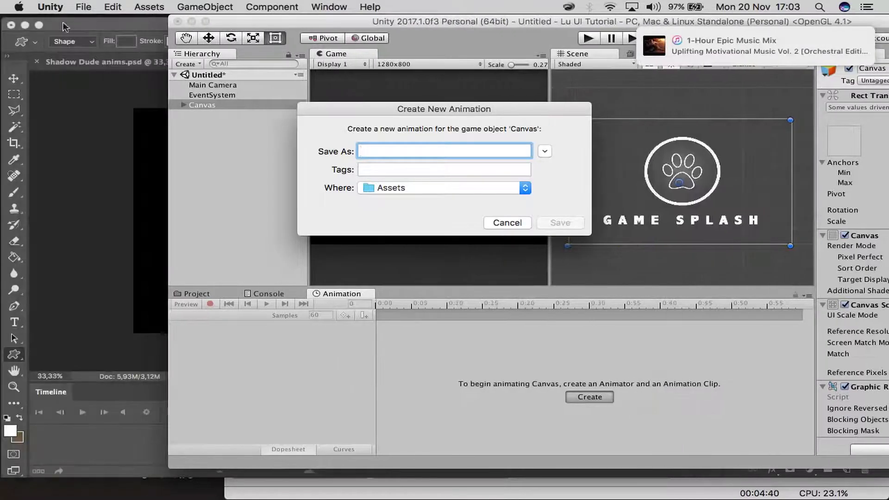
pyautogui.click(72, 23)
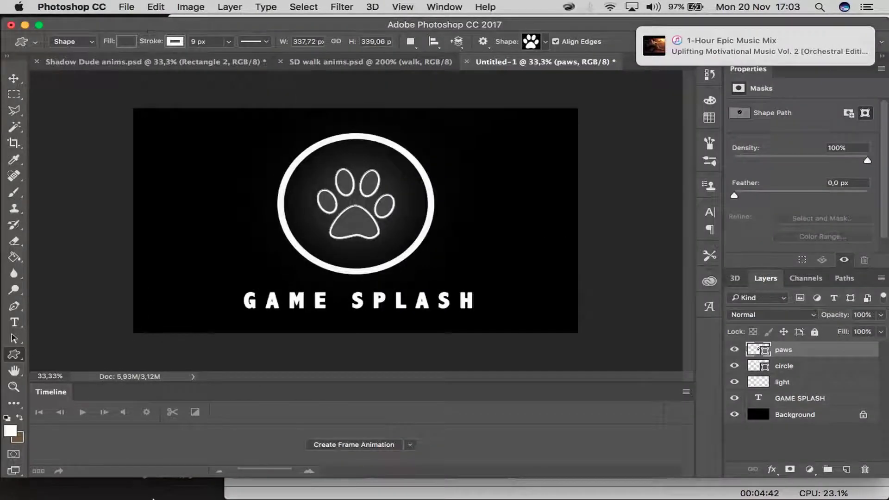
pyautogui.click(40, 19)
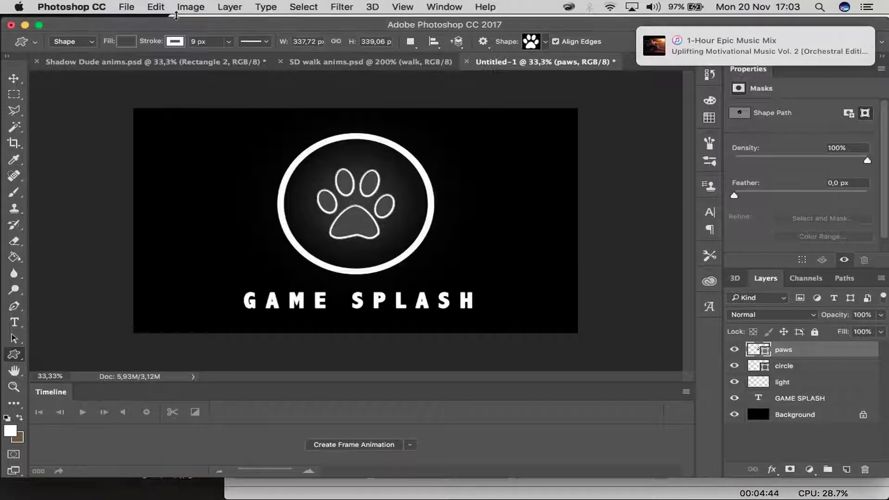
pyautogui.click(27, 26)
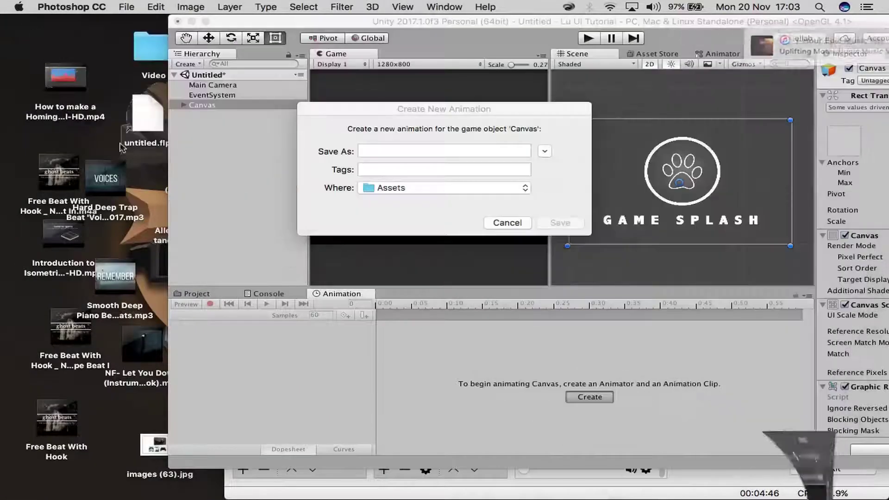
pyautogui.click(118, 181)
pyautogui.doubleClick(118, 180)
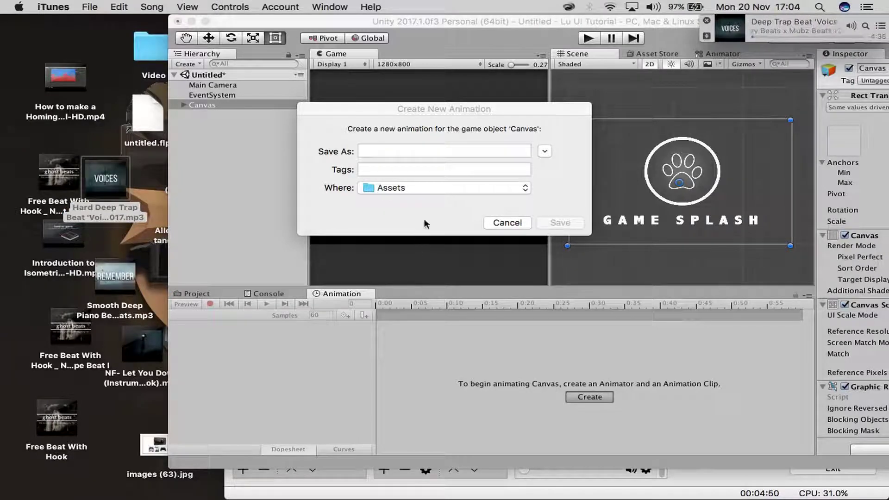
pyautogui.click(429, 202)
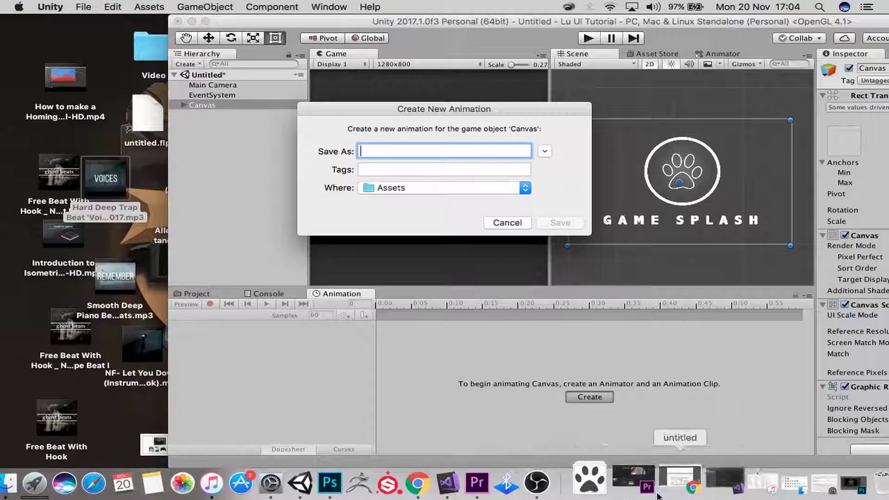
pyautogui.click(365, 481)
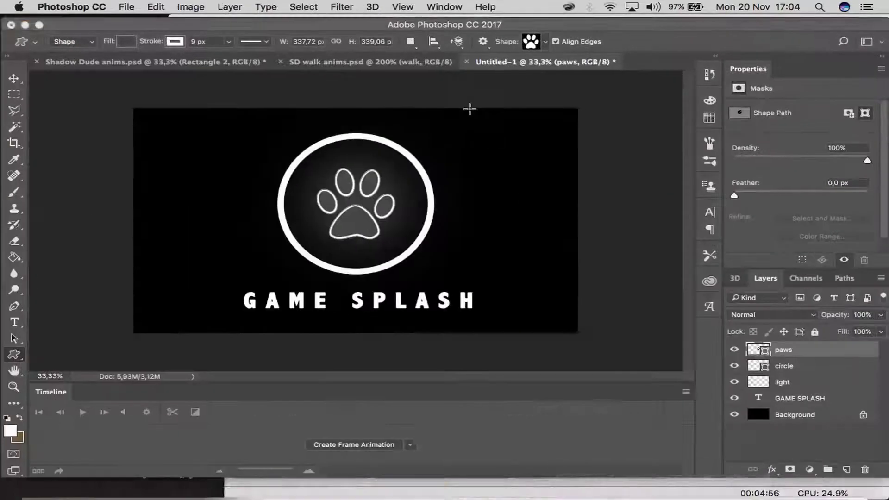
pyautogui.click(345, 486)
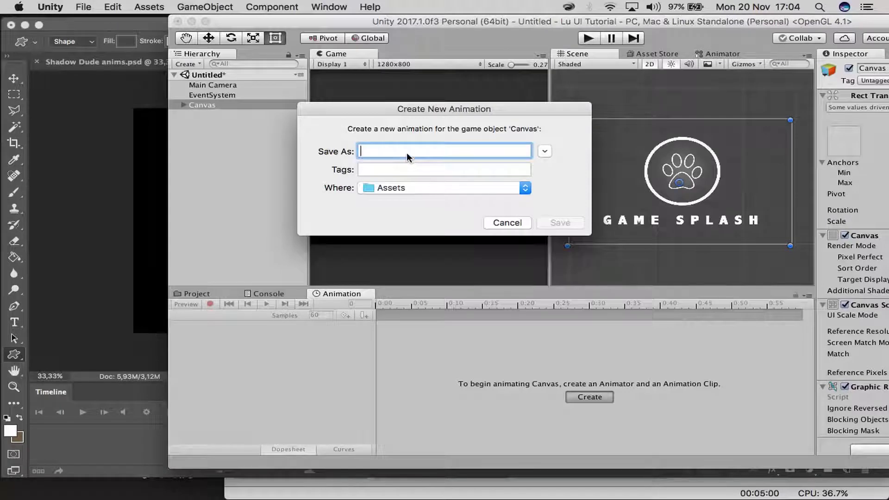
pyautogui.write('Anima')
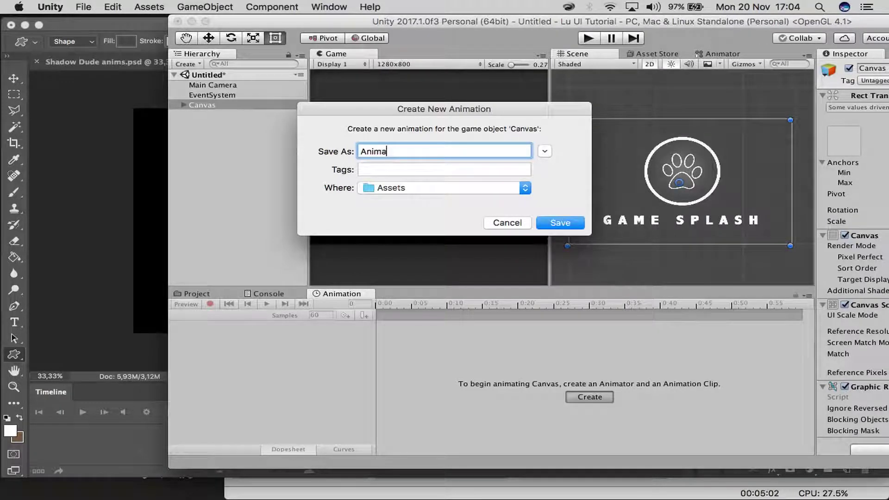
pyautogui.press('BackSpace')
pyautogui.press('BackSpace')
pyautogui.press('BackSpace')
pyautogui.press('BackSpace')
pyautogui.press('BackSpace')
# Save the new animation clip as SplashAnimation in Assets and reposition the Unity window so the whole editor is visible.
pyautogui.write('Spla')
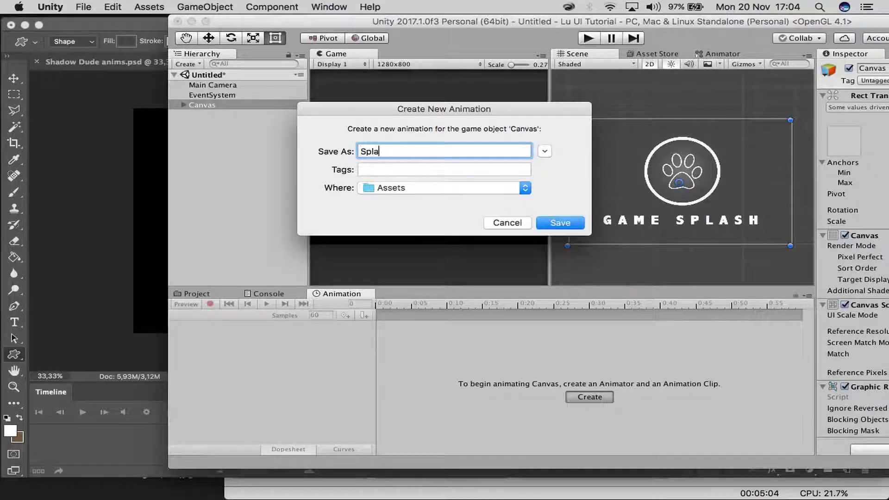
pyautogui.write('shAnimation')
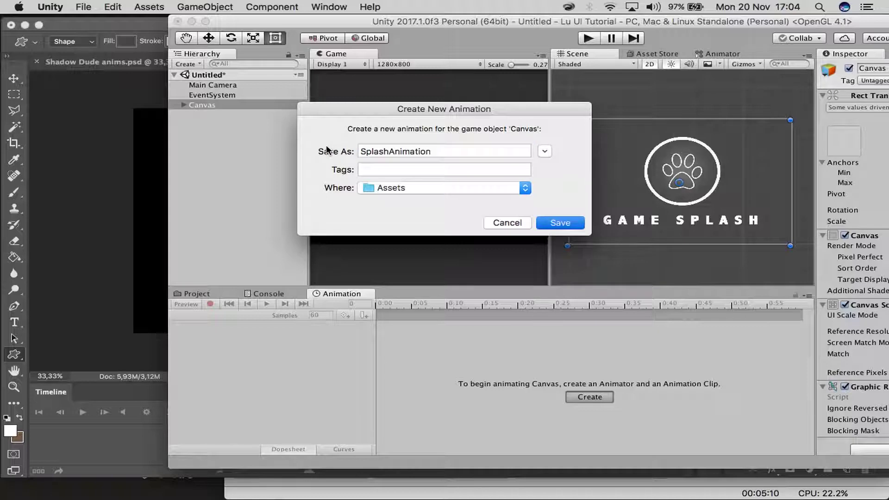
pyautogui.press('Return')
pyautogui.moveTo(325, 21); pyautogui.dragTo(162, 21)
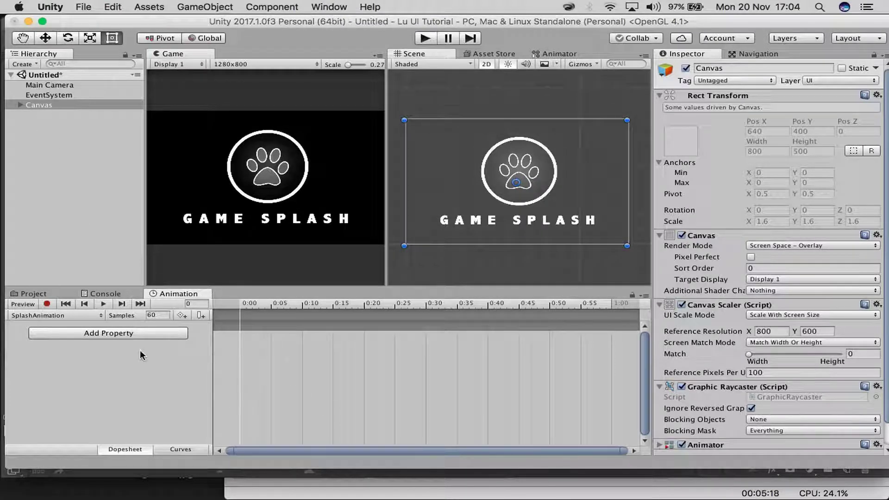
# Start recording SplashAnimation and key the circle image's color alpha at 0 at time 0:00.
pyautogui.click(17, 106)
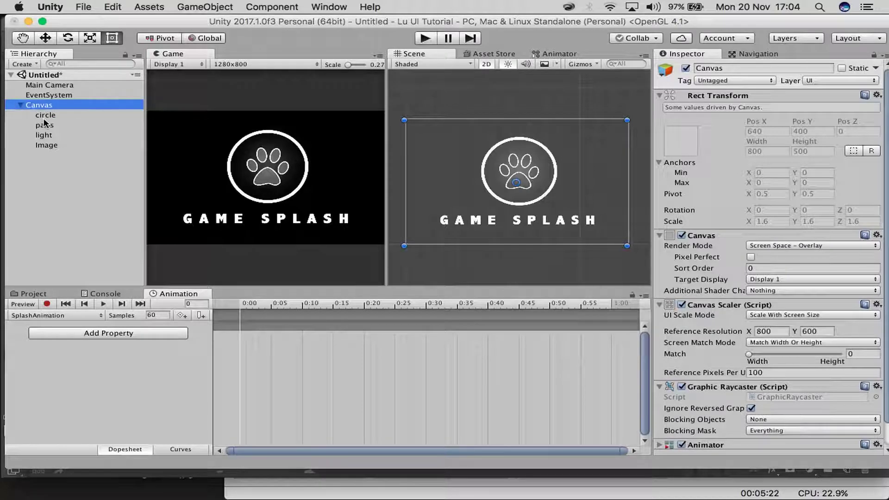
pyautogui.click(47, 115)
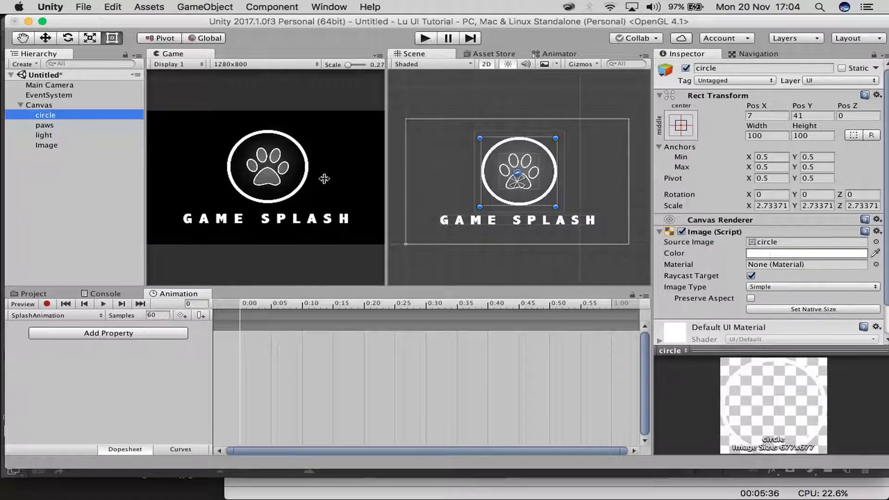
pyautogui.click(46, 304)
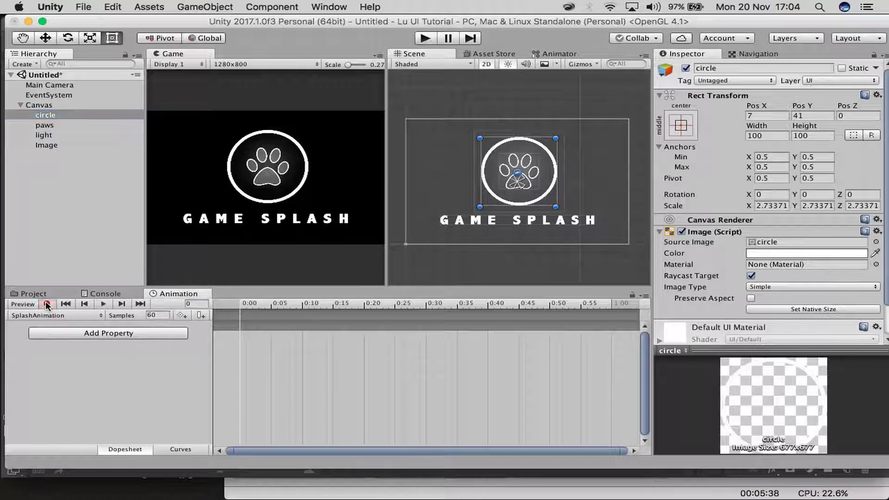
pyautogui.click(774, 253)
pyautogui.moveTo(756, 285); pyautogui.dragTo(584, 277)
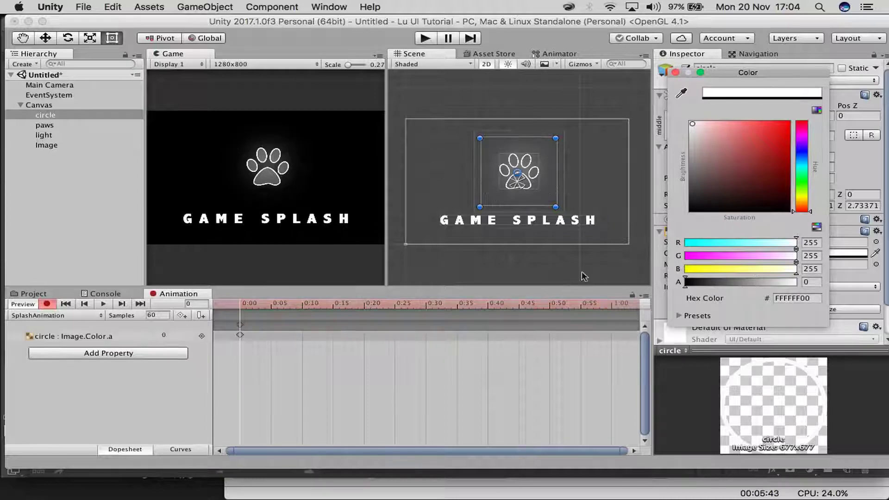
pyautogui.click(676, 73)
# Key the circle image's color alpha at 255 at 2:00 so it fades in.
pyautogui.moveTo(273, 304); pyautogui.dragTo(611, 307)
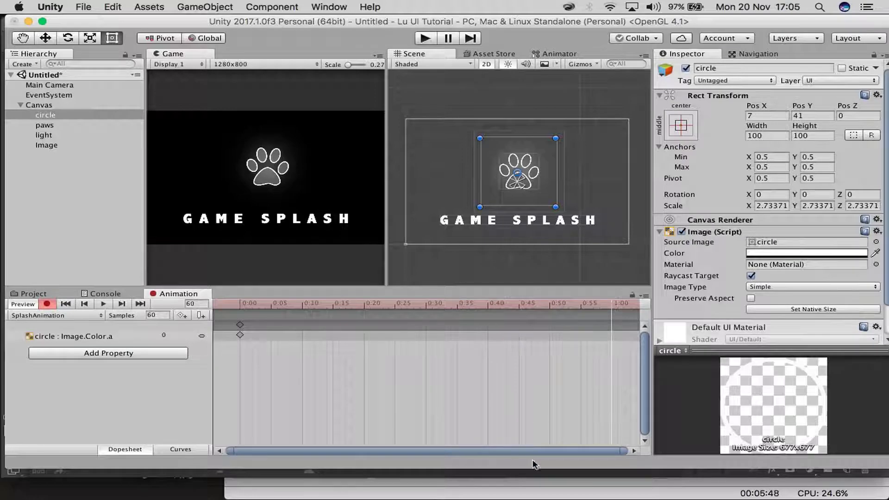
pyautogui.scroll(-5, 569, 357)
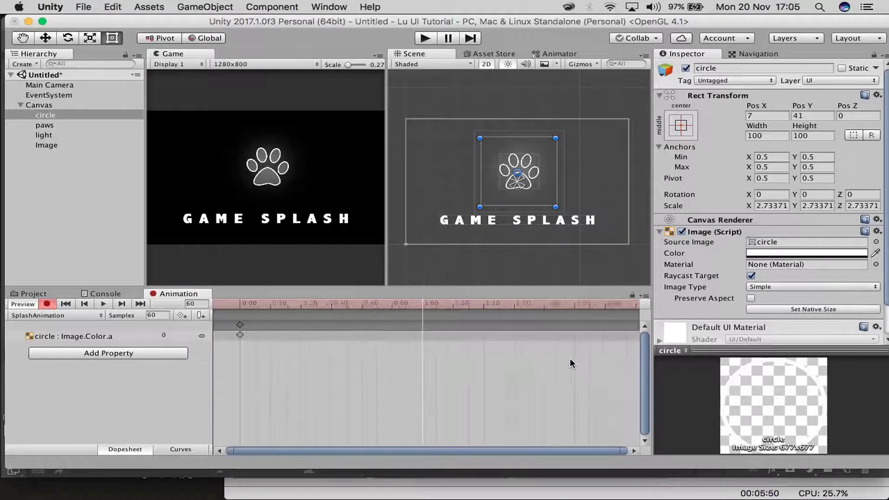
pyautogui.moveTo(573, 306); pyautogui.dragTo(570, 305)
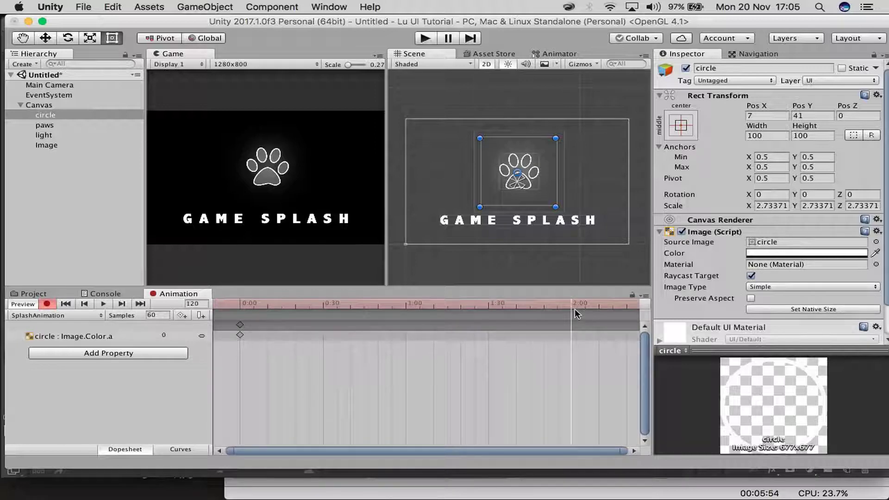
pyautogui.click(831, 253)
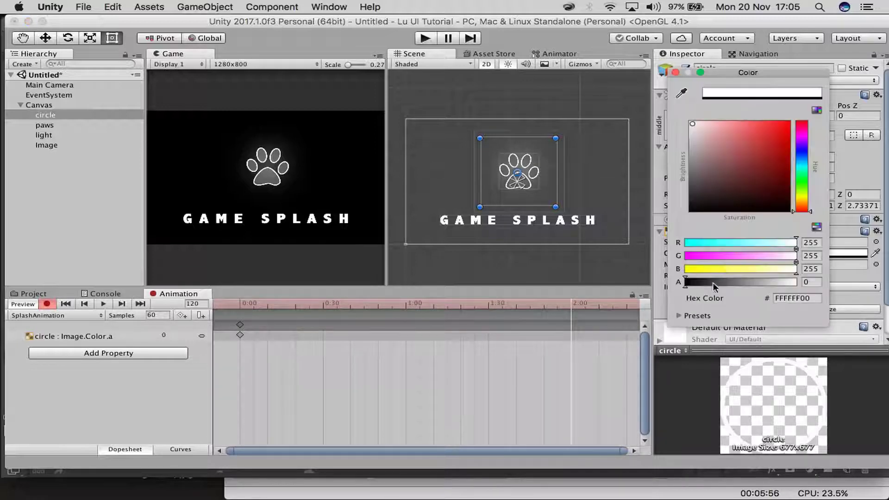
pyautogui.moveTo(713, 282); pyautogui.dragTo(797, 282)
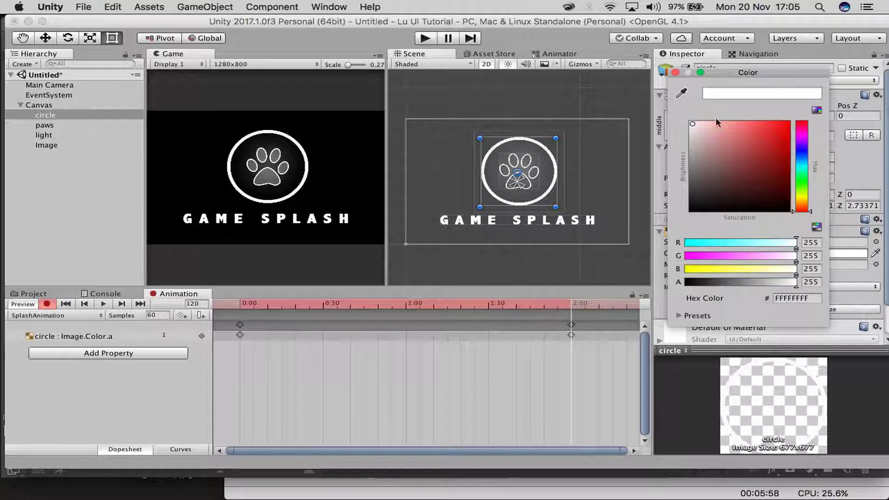
pyautogui.click(675, 73)
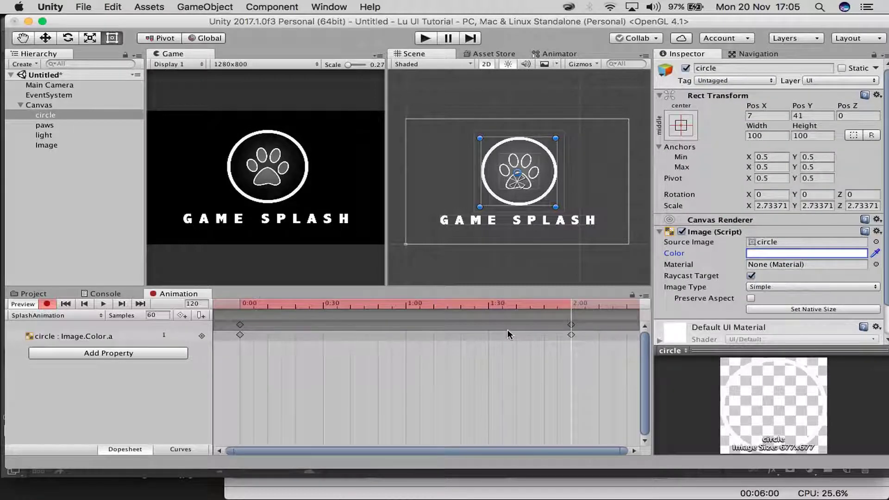
# Key the paws image's color alpha at 0 at time 0:00.
pyautogui.click(92, 126)
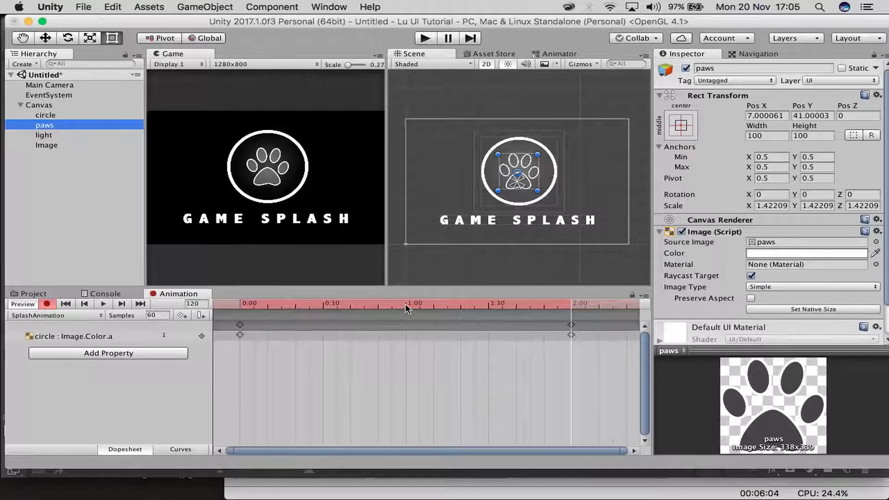
pyautogui.click(262, 304)
pyautogui.moveTo(256, 307); pyautogui.dragTo(218, 314)
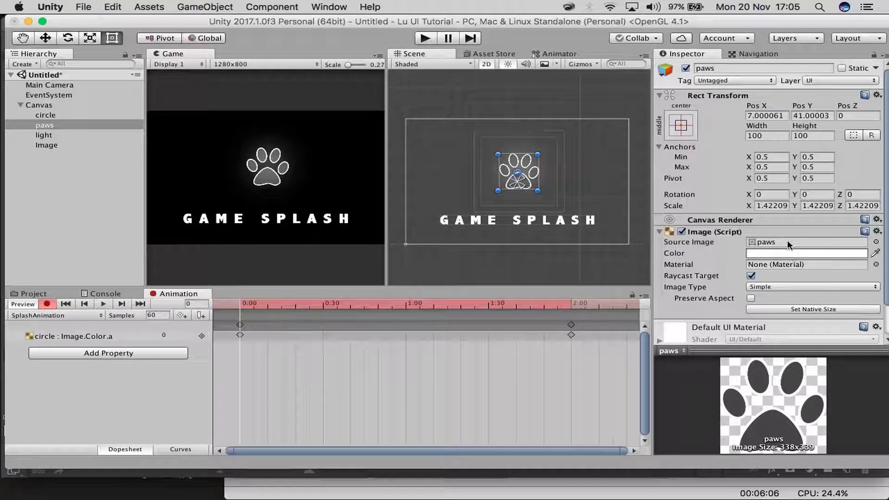
pyautogui.click(773, 253)
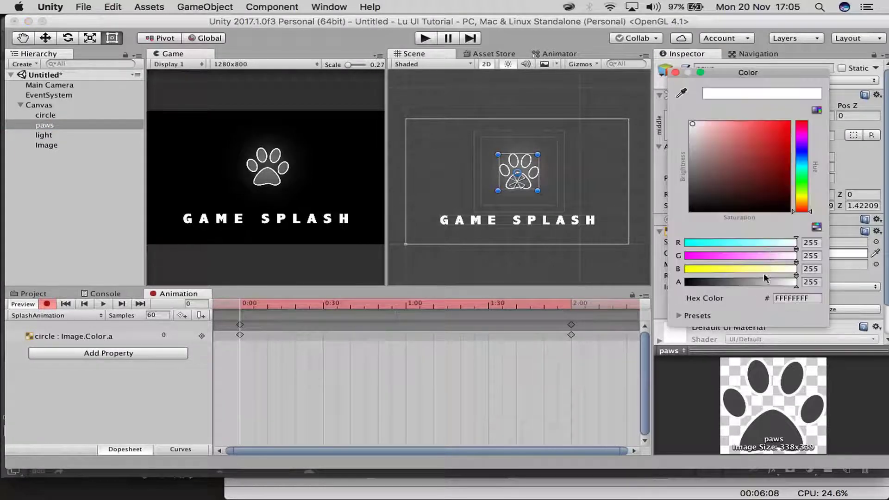
pyautogui.moveTo(701, 284); pyautogui.dragTo(684, 282)
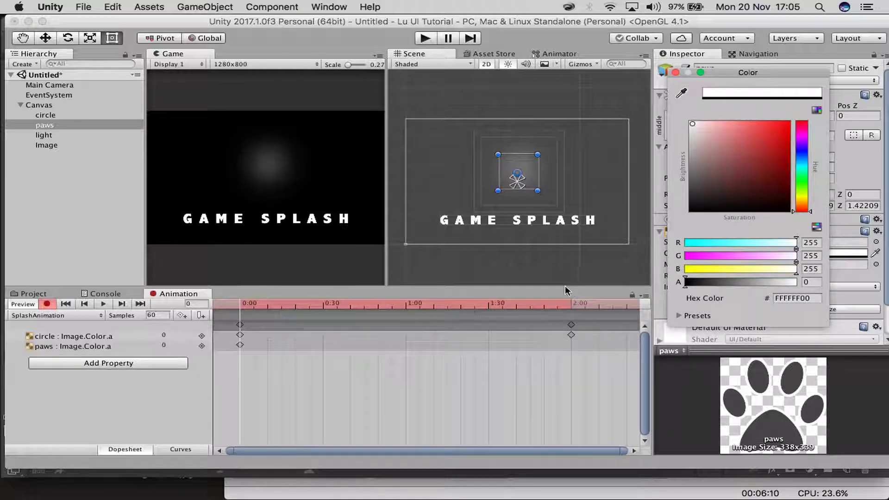
pyautogui.click(675, 72)
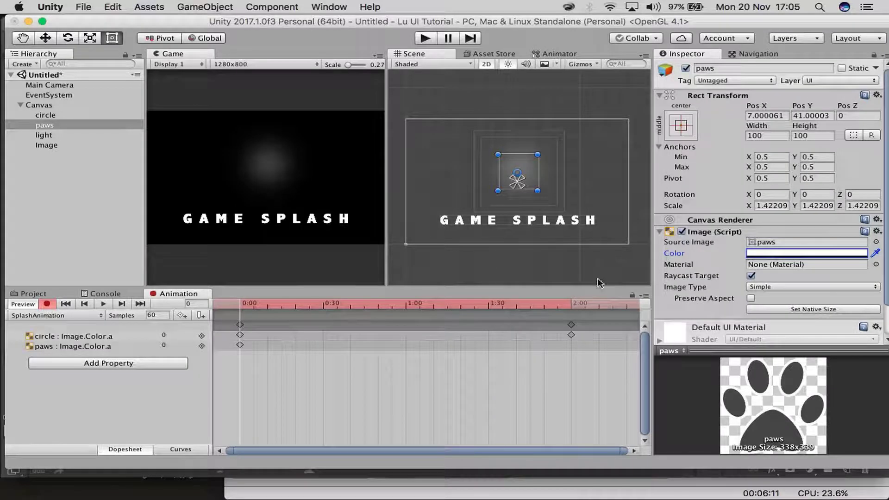
# Key the paws image's color alpha at 255 at 2:00 and shift its starting keyframe to 1:00.
pyautogui.click(573, 304)
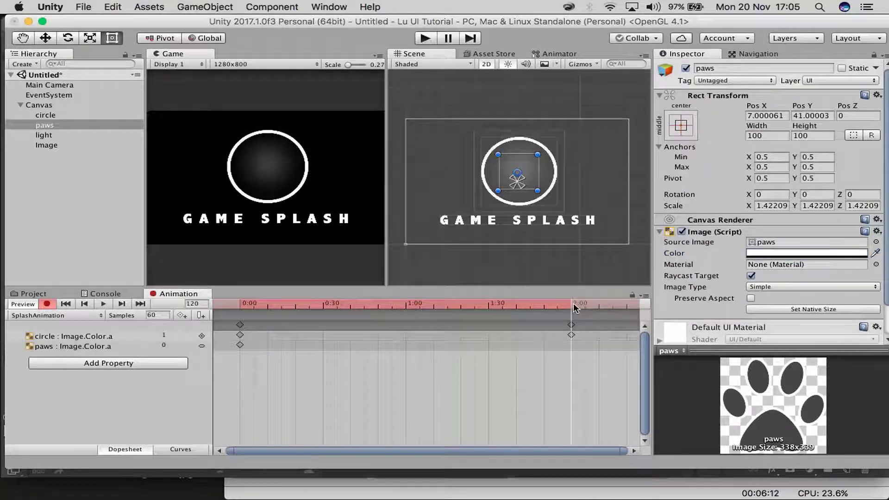
pyautogui.click(778, 253)
pyautogui.moveTo(716, 282); pyautogui.dragTo(796, 281)
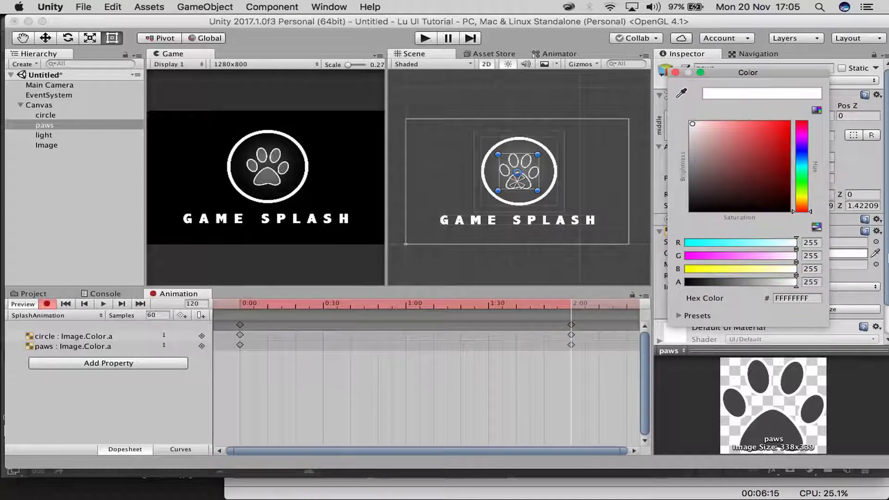
pyautogui.click(675, 72)
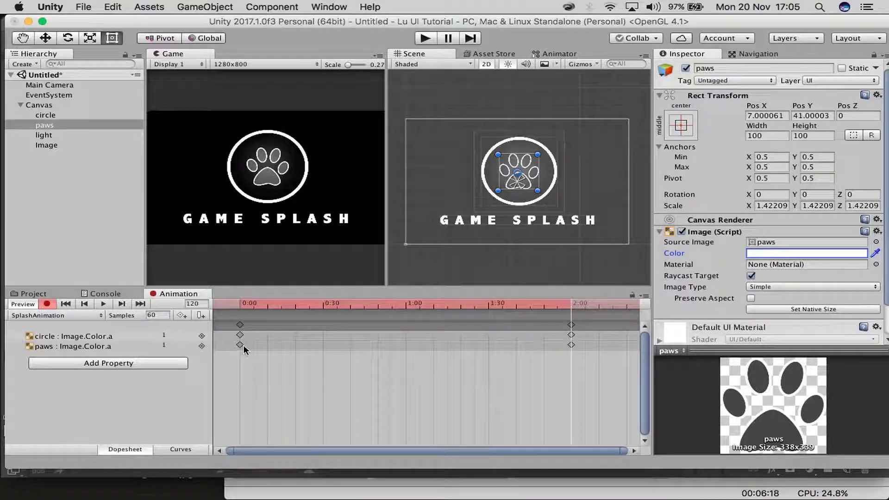
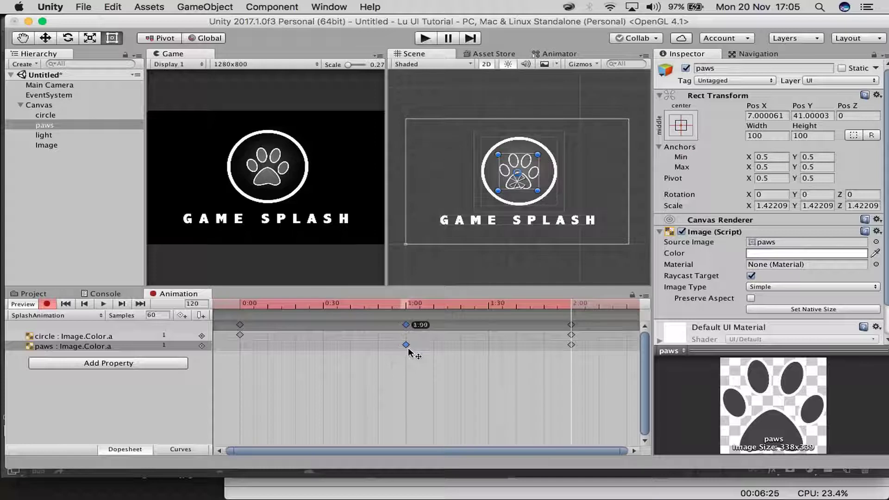
# Return to 0:00 and key the light image's color alpha at 0.
pyautogui.moveTo(421, 305); pyautogui.dragTo(97, 328)
pyautogui.click(44, 134)
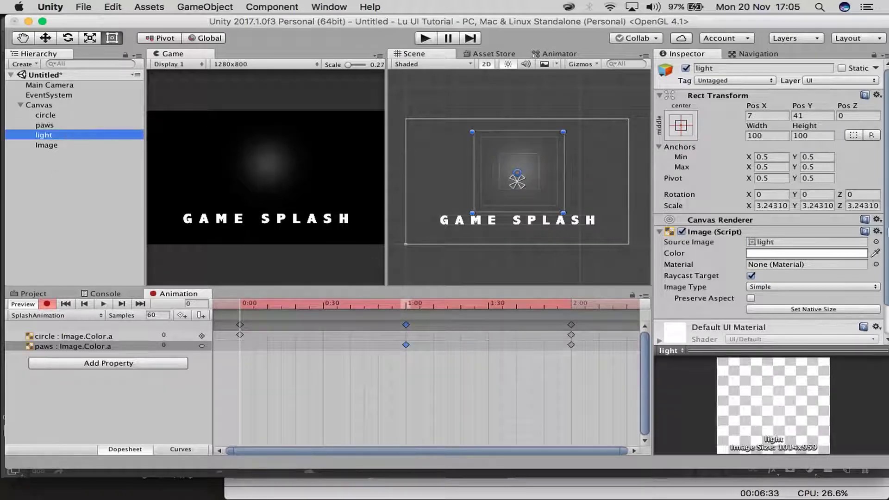
pyautogui.click(797, 255)
pyautogui.moveTo(725, 281); pyautogui.dragTo(587, 284)
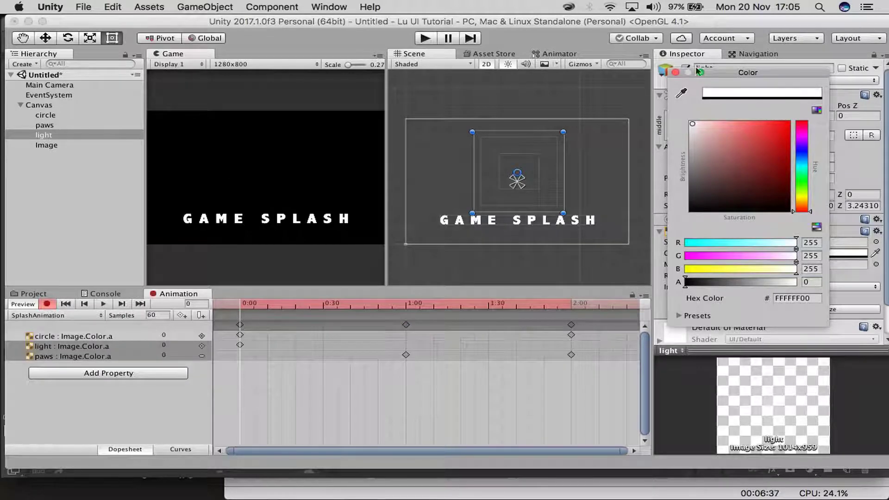
pyautogui.click(675, 73)
# Key the light image's color alpha at 255 at 3:00.
pyautogui.moveTo(417, 305); pyautogui.dragTo(584, 314)
pyautogui.scroll(-3, 514, 407)
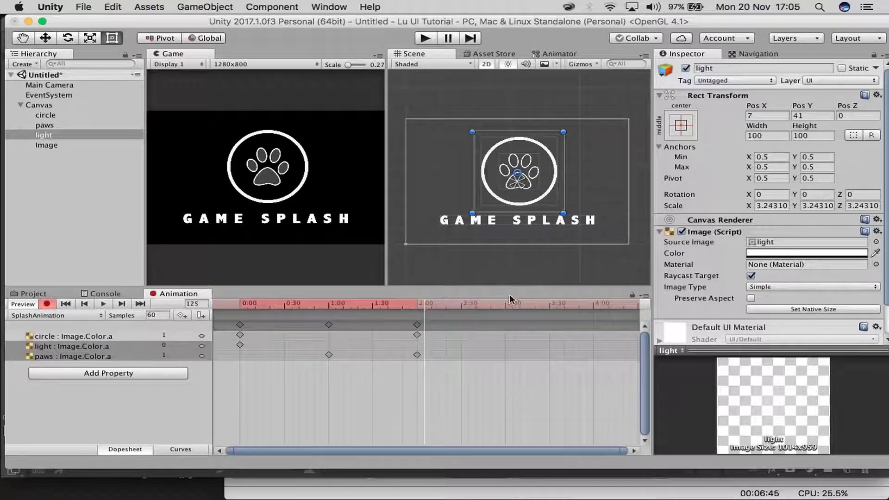
pyautogui.click(504, 306)
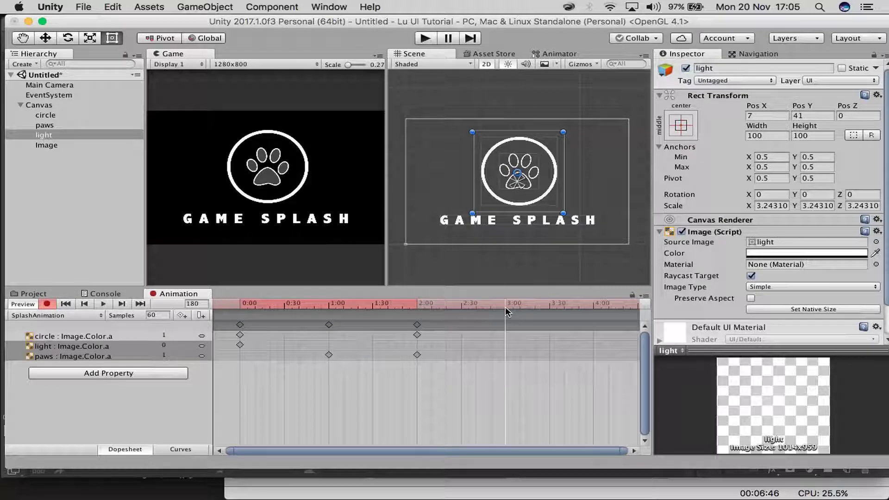
pyautogui.click(765, 253)
pyautogui.moveTo(713, 282); pyautogui.dragTo(870, 281)
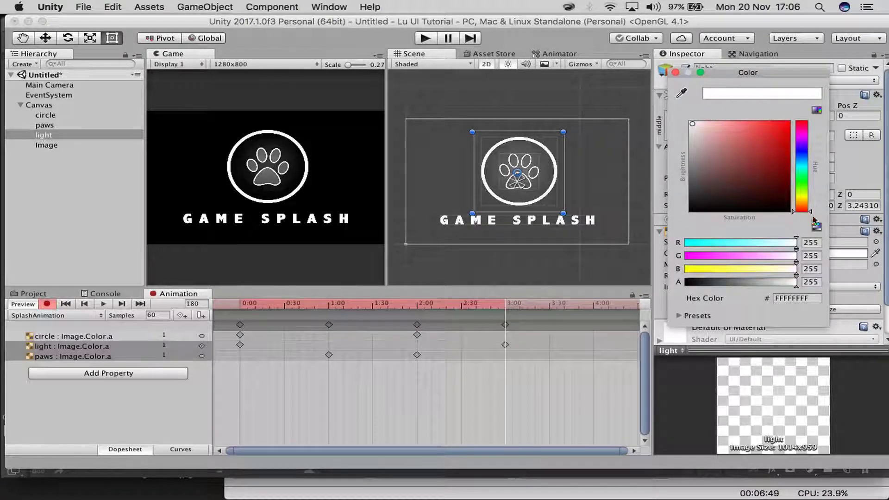
pyautogui.click(674, 73)
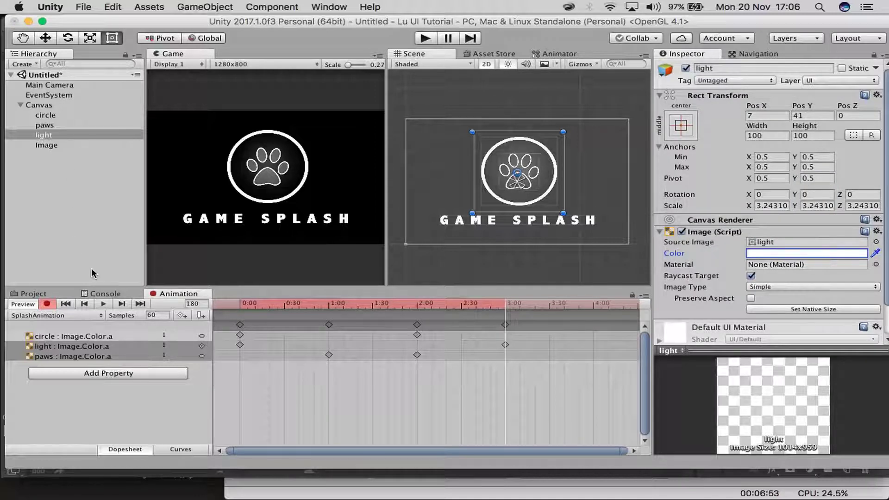
# Undo the light image's alpha keyframes.
pyautogui.press('super+z')
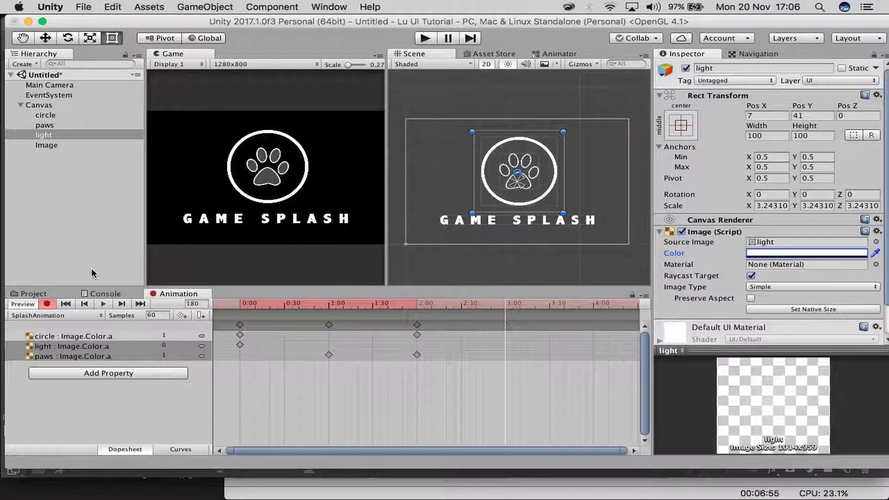
pyautogui.press('super+z')
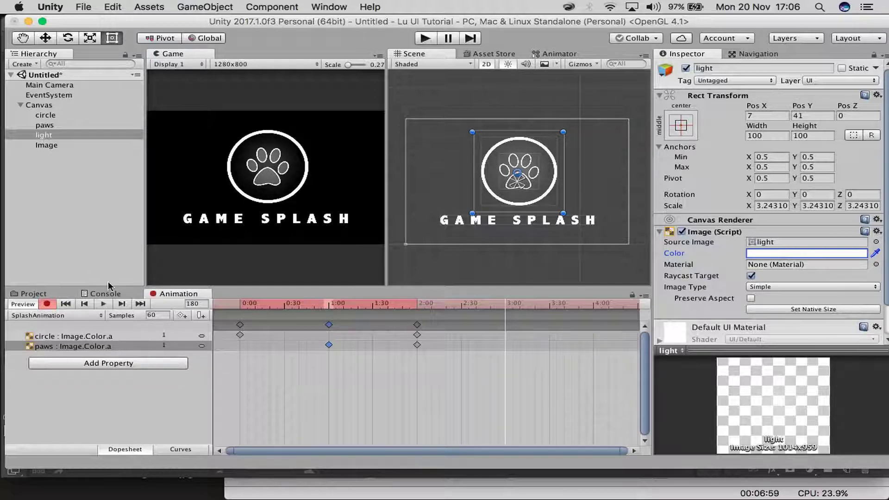
# Select the light image and key its color alpha at 0 at time 0:00 again.
pyautogui.click(77, 135)
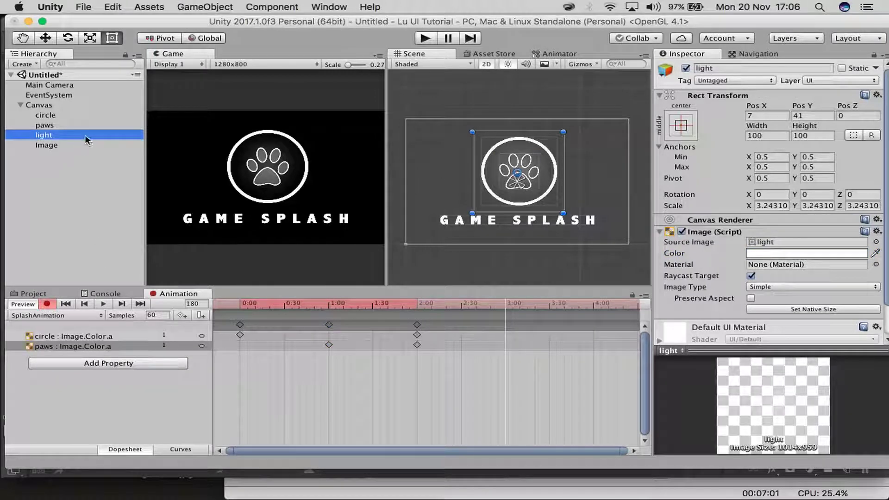
pyautogui.moveTo(453, 302); pyautogui.dragTo(74, 306)
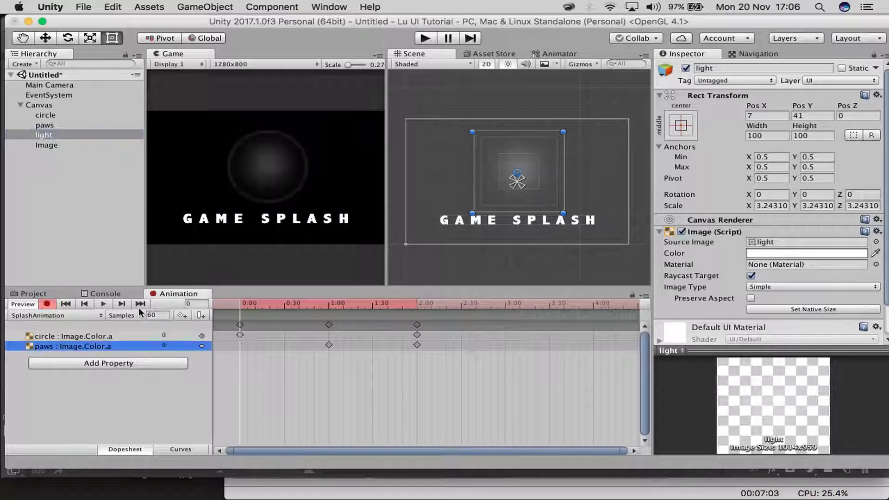
pyautogui.click(795, 253)
pyautogui.moveTo(796, 281); pyautogui.dragTo(685, 281)
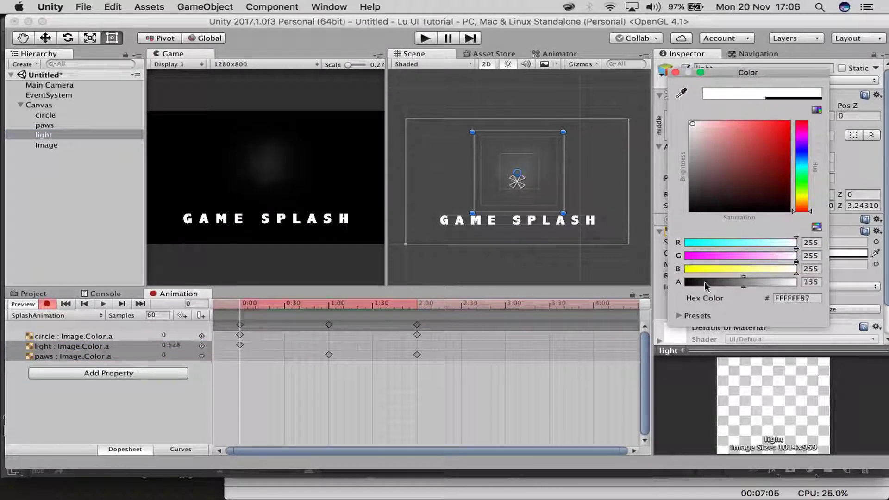
pyautogui.click(674, 72)
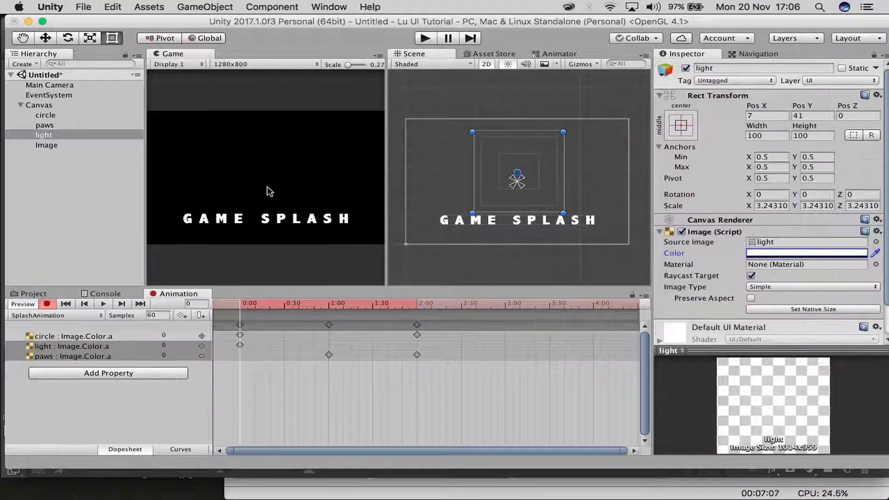
# Key the light image's color alpha at 255 at time 3:00.
pyautogui.moveTo(502, 302); pyautogui.dragTo(503, 307)
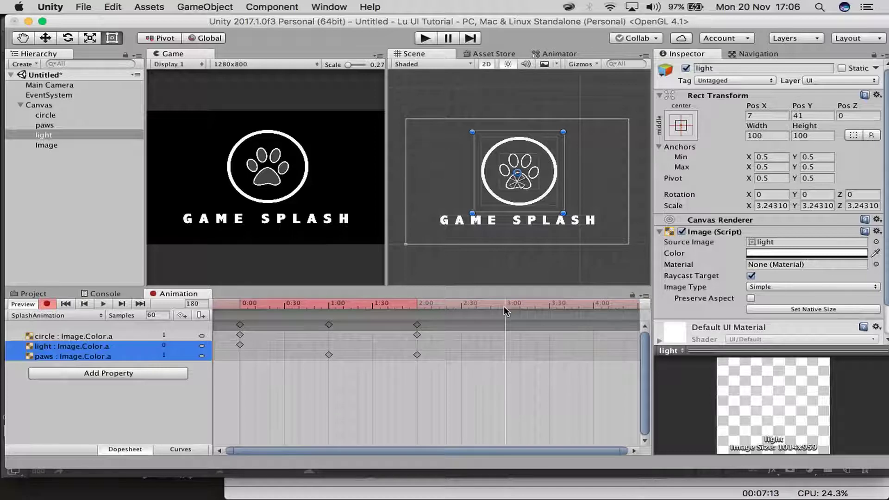
pyautogui.click(781, 253)
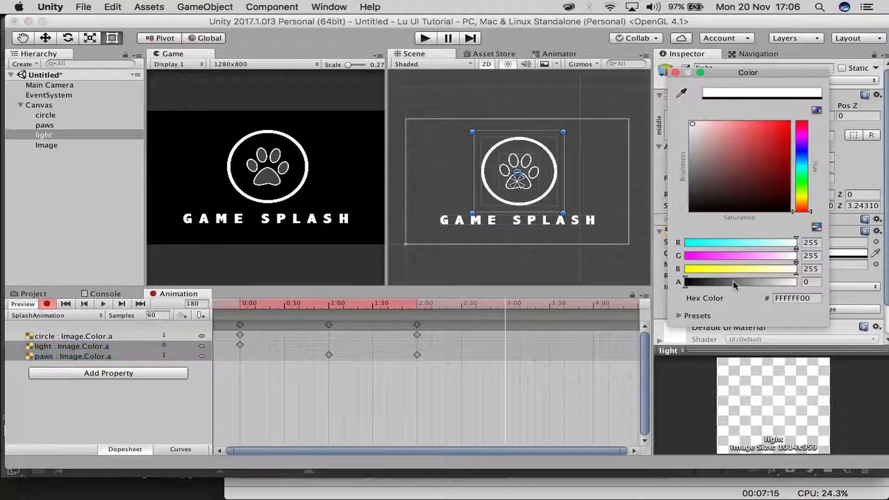
pyautogui.moveTo(734, 282); pyautogui.dragTo(822, 284)
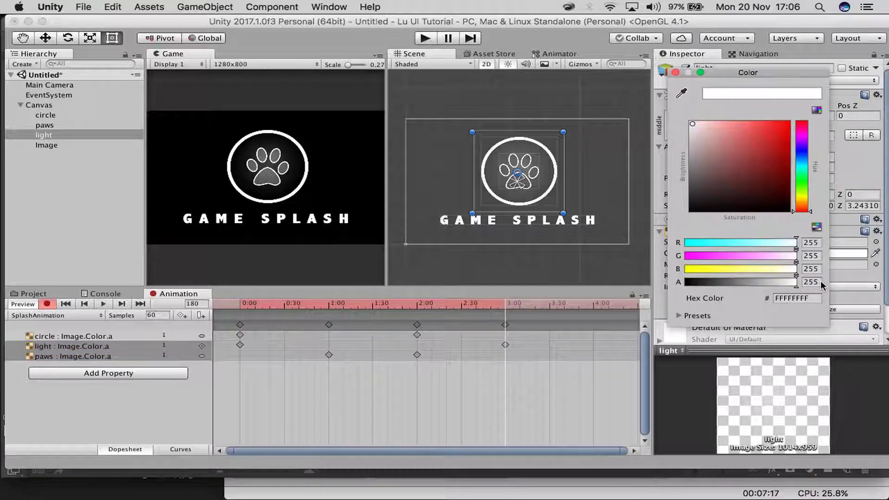
pyautogui.click(676, 73)
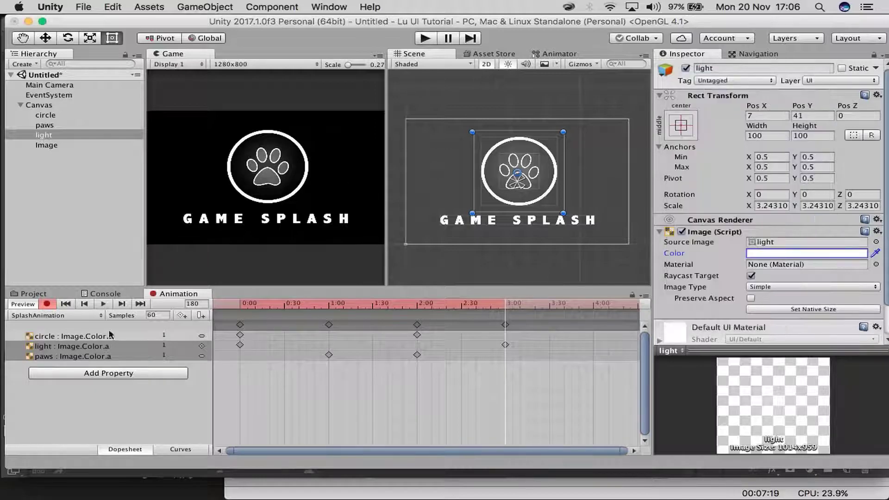
# Move the light image's first alpha keyframe from 0:00 to 2:30 and preview the fade-in.
pyautogui.click(99, 357)
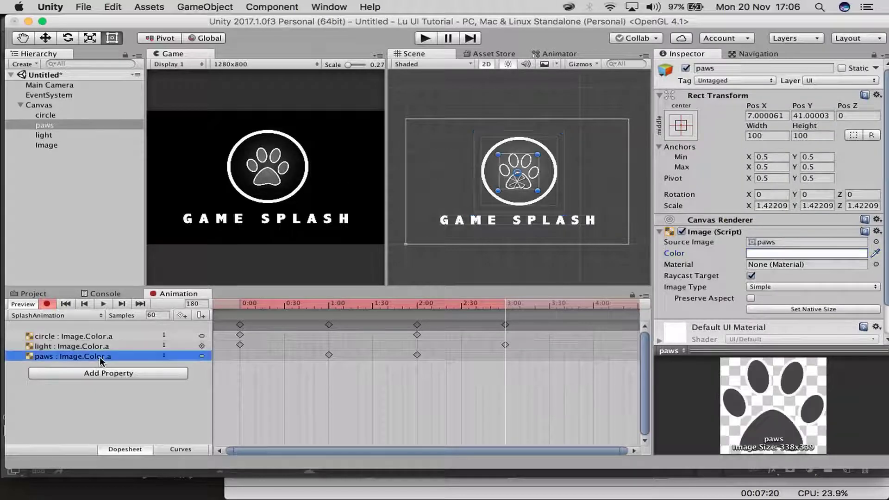
pyautogui.click(240, 334)
pyautogui.moveTo(240, 345); pyautogui.dragTo(483, 359)
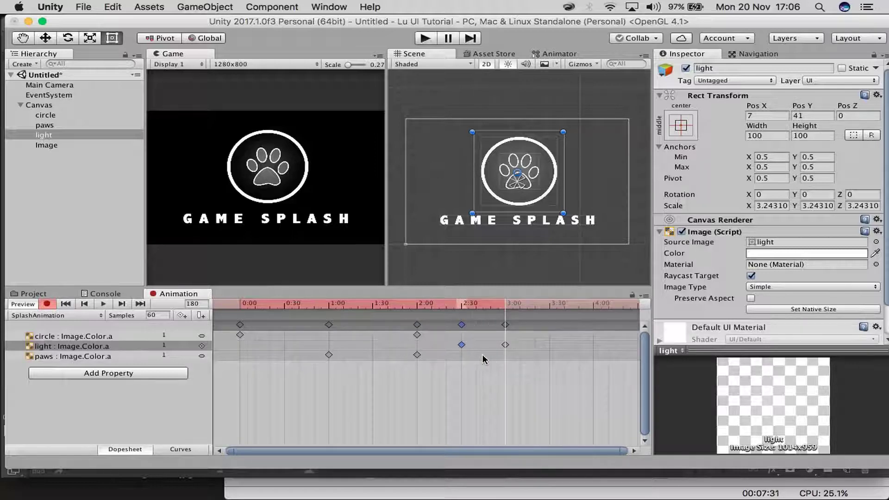
pyautogui.moveTo(497, 306); pyautogui.dragTo(530, 306)
pyautogui.click(102, 304)
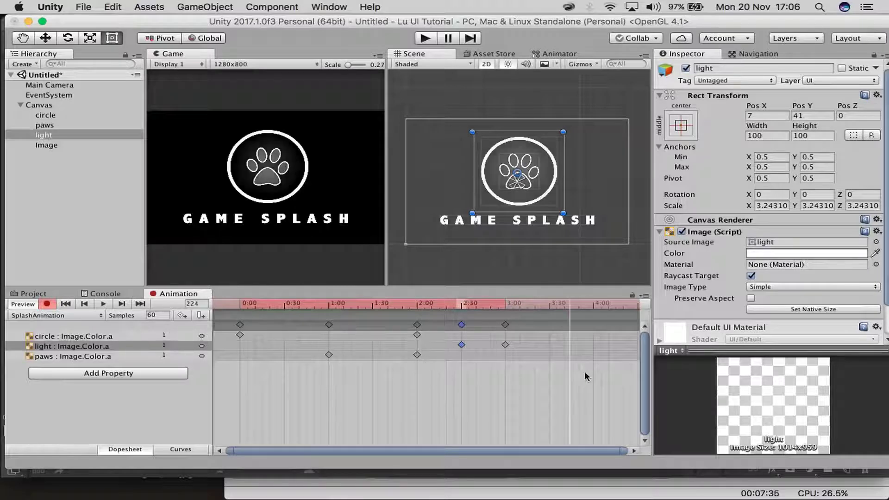
pyautogui.moveTo(445, 305); pyautogui.dragTo(293, 340)
pyautogui.click(65, 304)
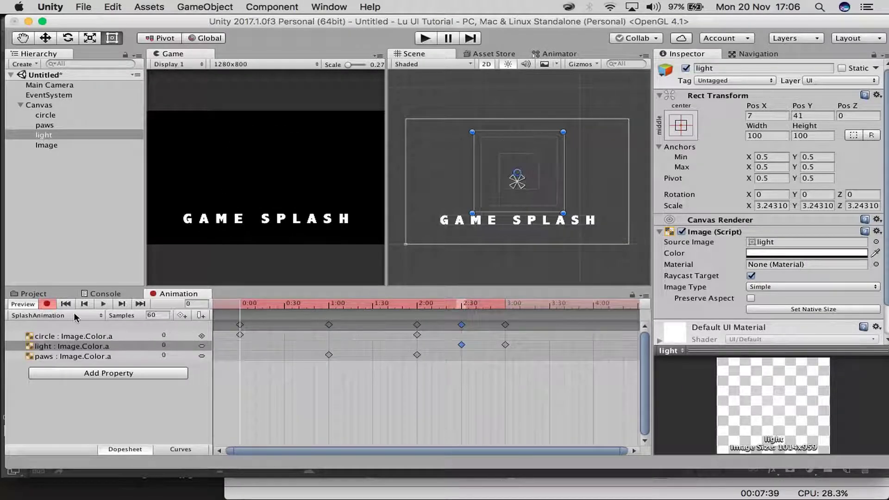
# Rename the GAME SPLASH text's Image object to title.
pyautogui.click(100, 144)
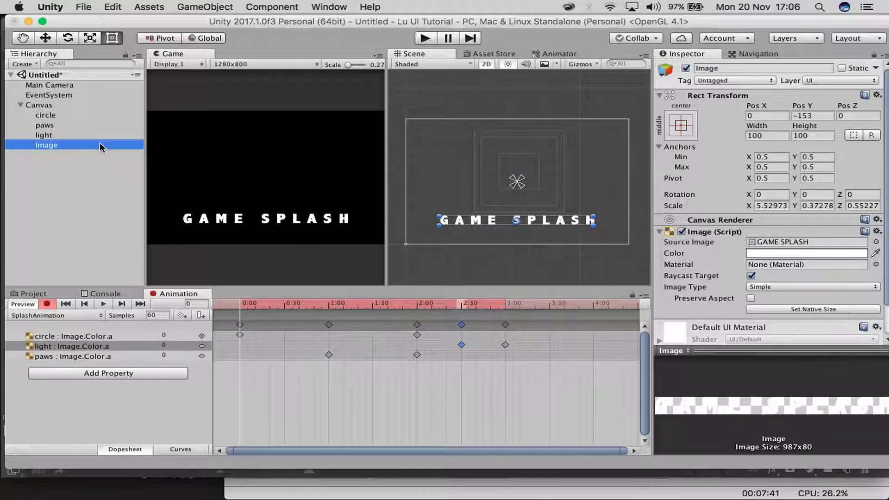
pyautogui.click(735, 67)
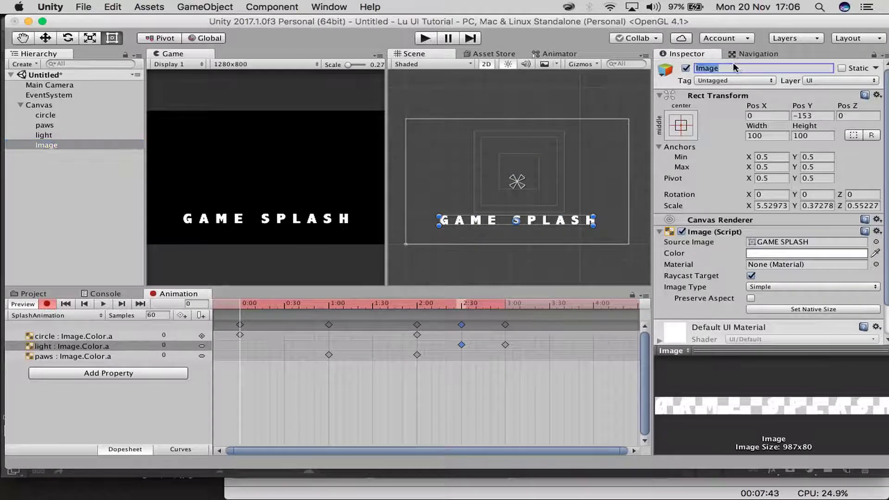
pyautogui.write('title')
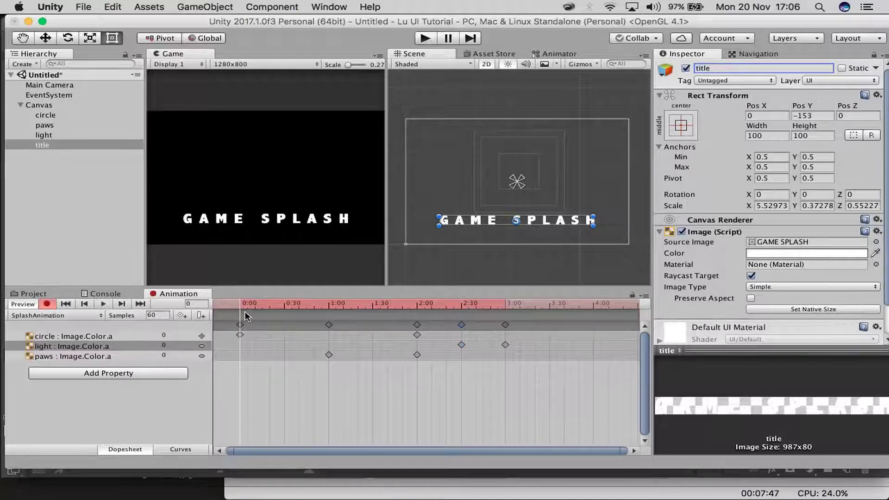
# Key the title's position at 0:00 with it moved straight down below the canvas, to Pos Y about -318.
pyautogui.click(290, 309)
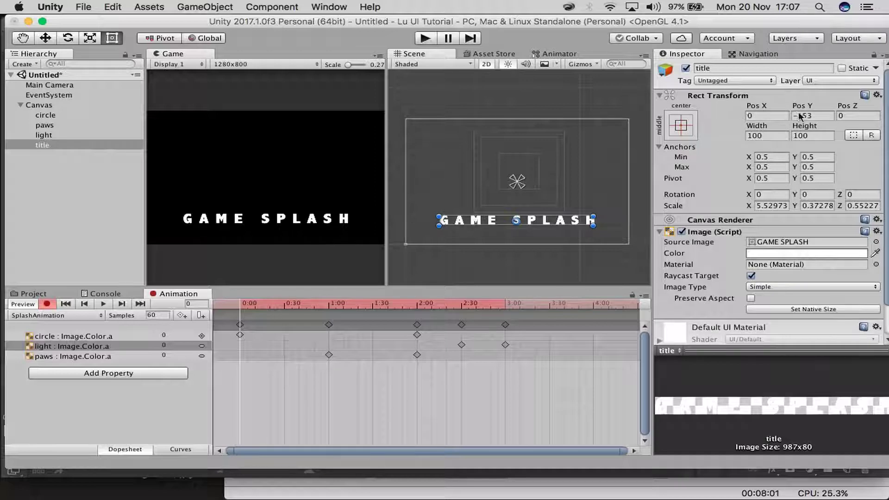
pyautogui.click(88, 145)
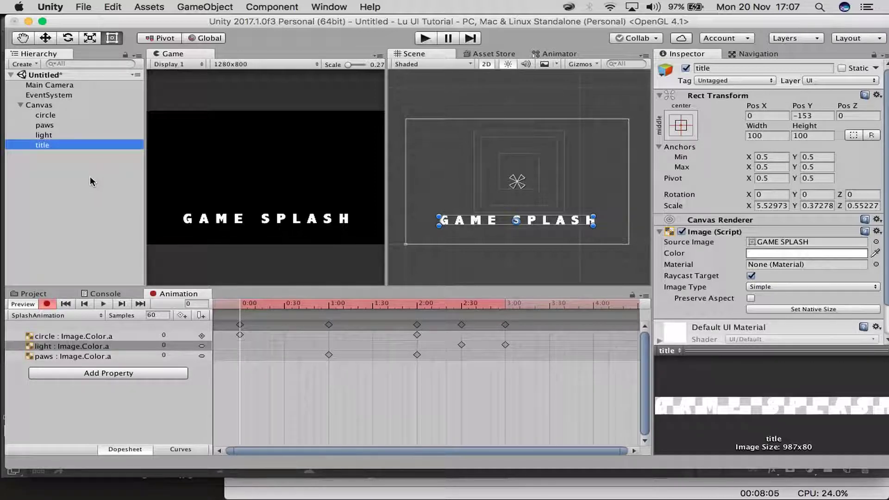
pyautogui.press('w')
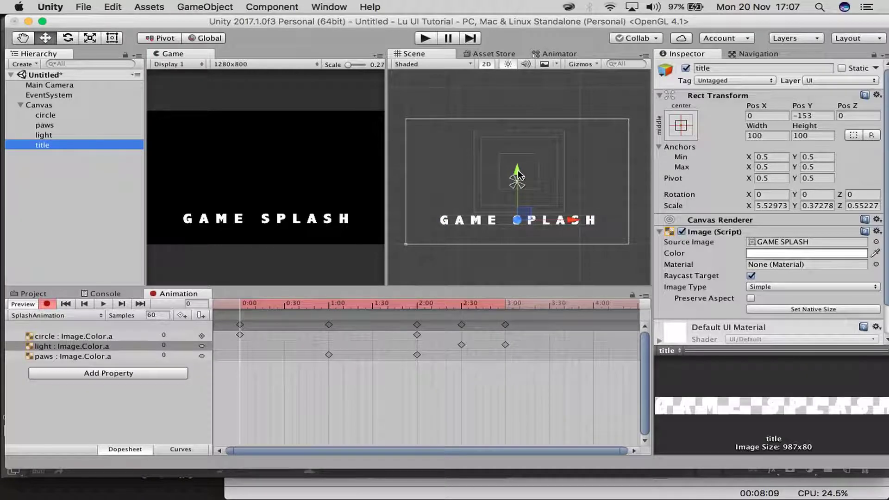
pyautogui.moveTo(518, 175); pyautogui.dragTo(518, 214)
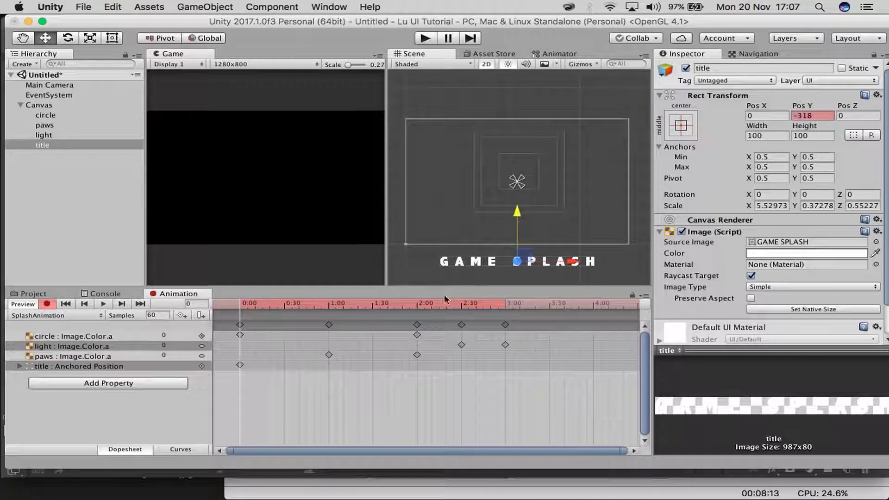
# Key the title's position at 4:00 with it raised to Pos Y about -175, and preview the movement.
pyautogui.scroll(-3, 579, 382)
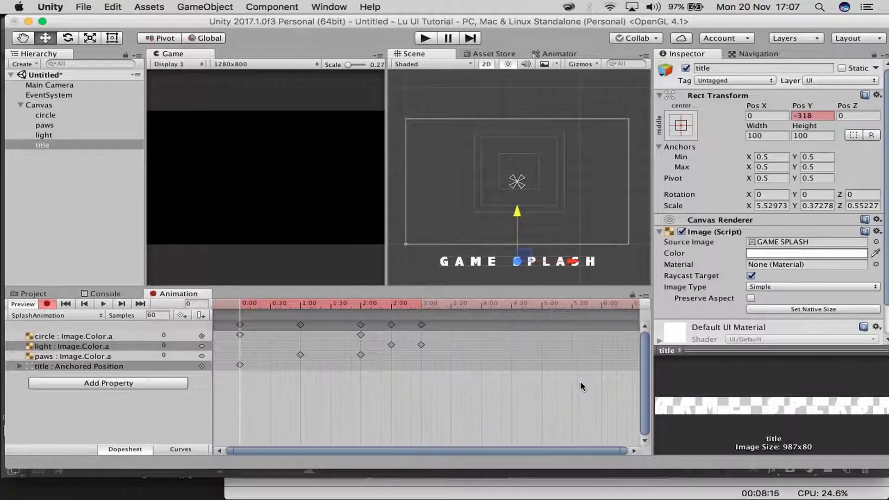
pyautogui.moveTo(479, 303); pyautogui.dragTo(481, 309)
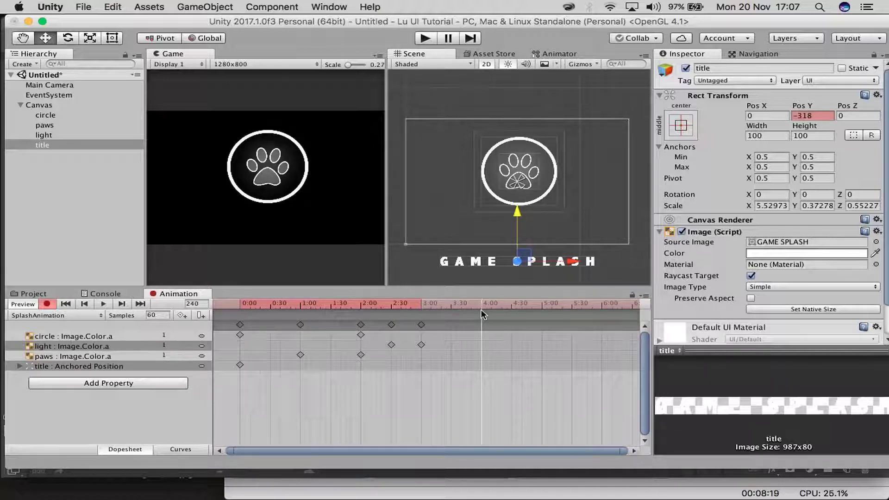
pyautogui.moveTo(519, 217); pyautogui.dragTo(530, 181)
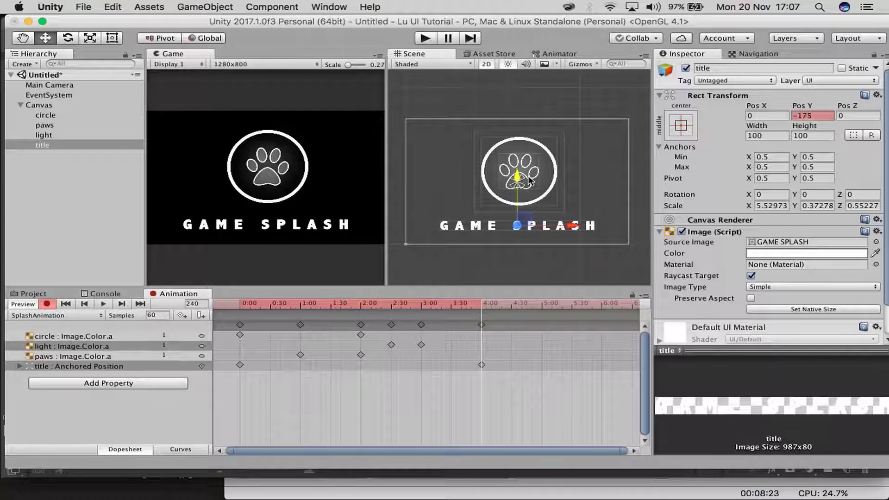
pyautogui.moveTo(476, 303); pyautogui.dragTo(250, 303)
pyautogui.click(417, 304)
pyautogui.moveTo(435, 304); pyautogui.dragTo(359, 352)
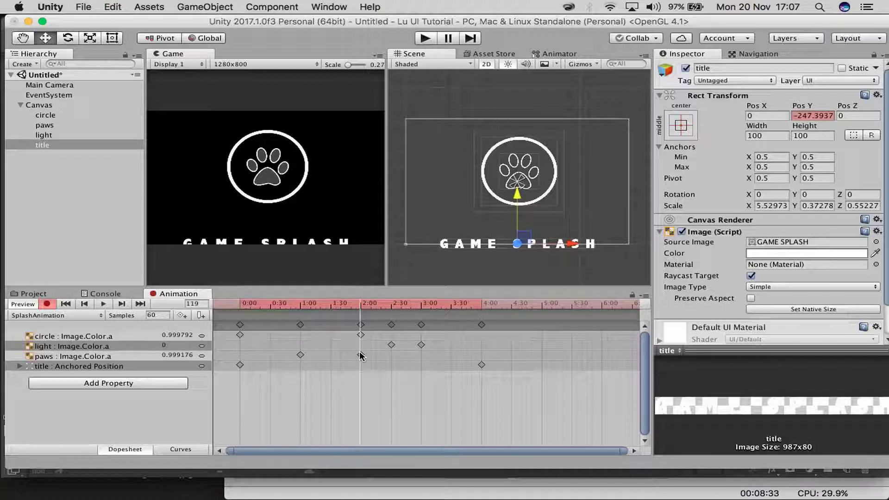
# Key the title's color alpha at 0 at time 1:30.
pyautogui.moveTo(359, 305); pyautogui.dragTo(331, 306)
pyautogui.click(823, 255)
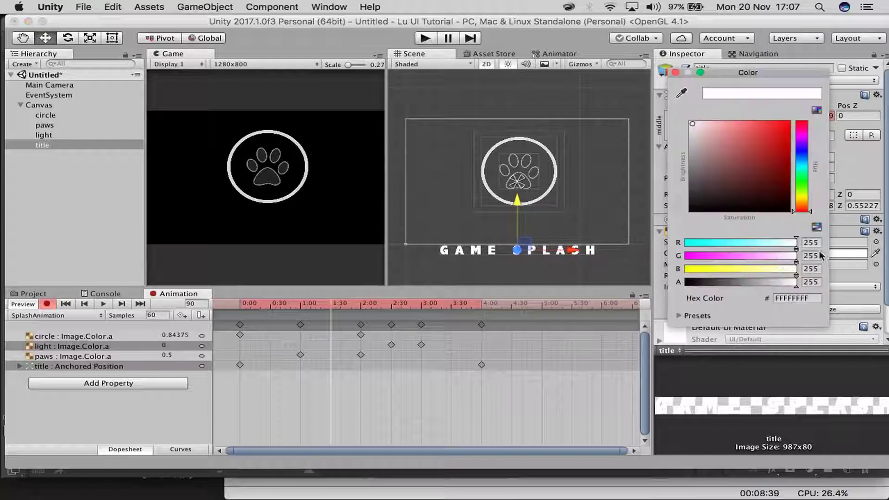
pyautogui.moveTo(739, 283); pyautogui.dragTo(676, 291)
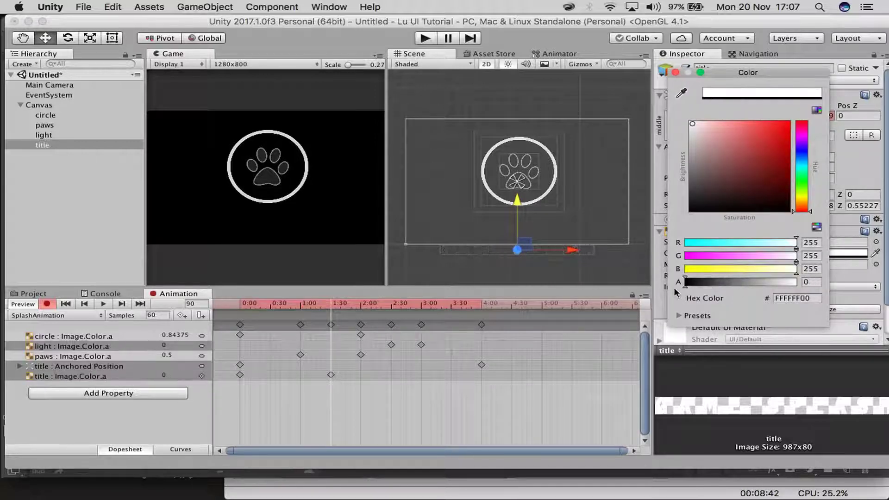
pyautogui.click(675, 72)
# Key the title's color alpha at 255 at time 4:00.
pyautogui.moveTo(344, 302); pyautogui.dragTo(479, 312)
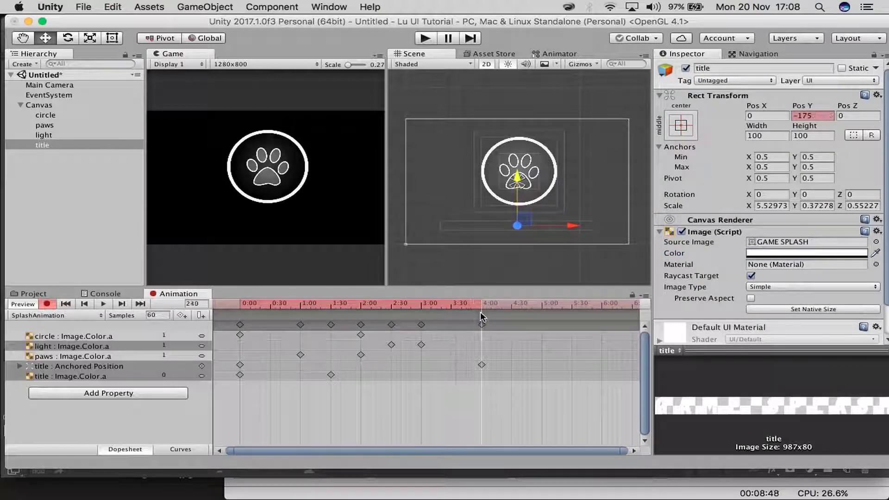
pyautogui.click(787, 253)
pyautogui.moveTo(718, 283); pyautogui.dragTo(806, 282)
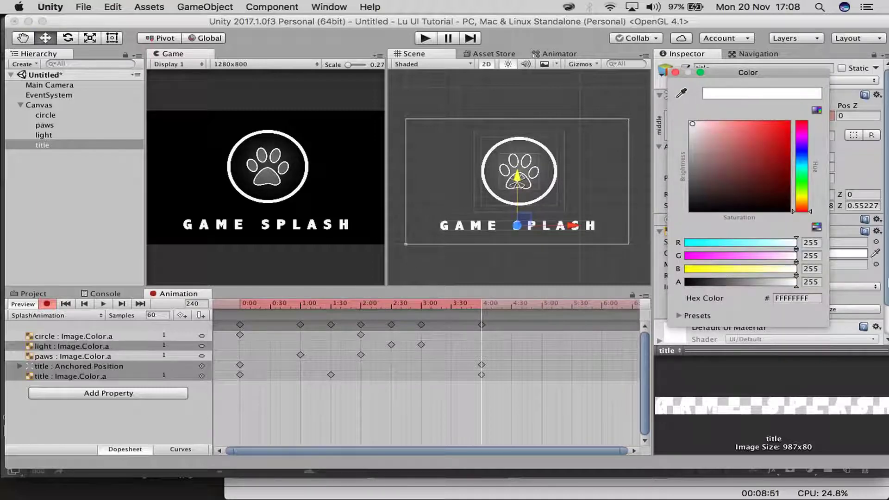
pyautogui.click(437, 386)
pyautogui.moveTo(475, 309); pyautogui.dragTo(560, 316)
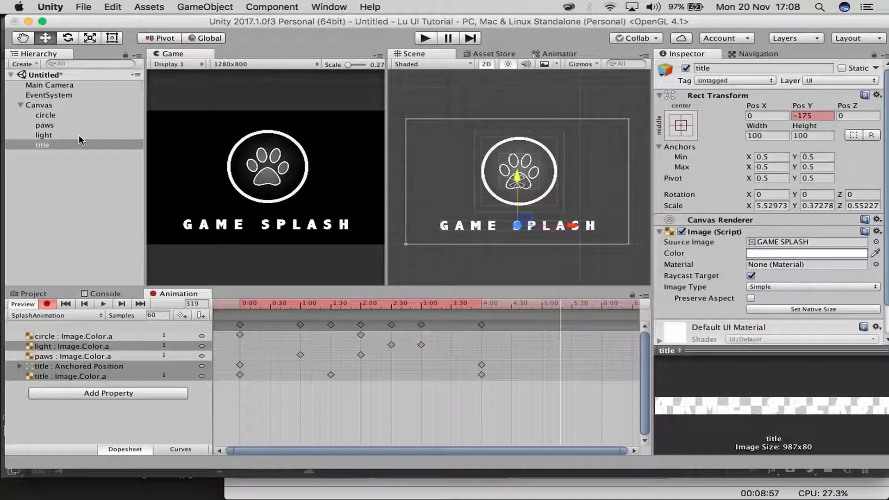
# Reorder the light image to be the first child of the Canvas, before circle, and clear the selection.
pyautogui.click(52, 135)
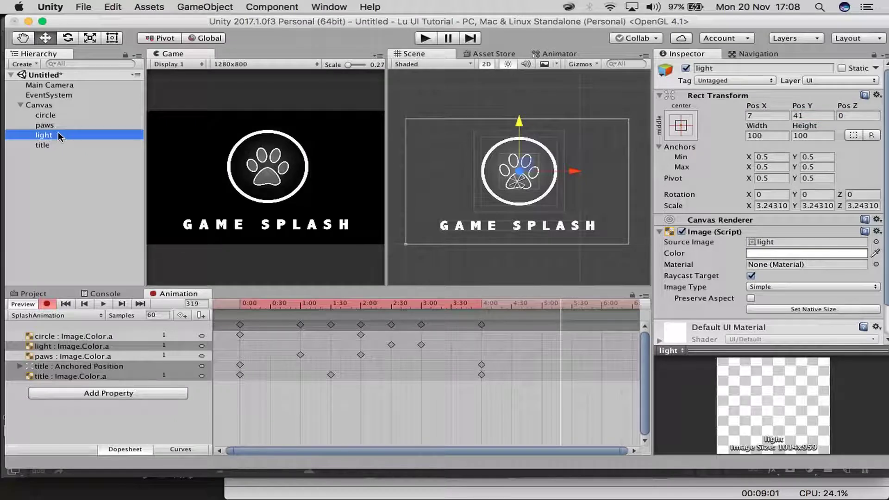
pyautogui.moveTo(57, 131); pyautogui.dragTo(72, 113)
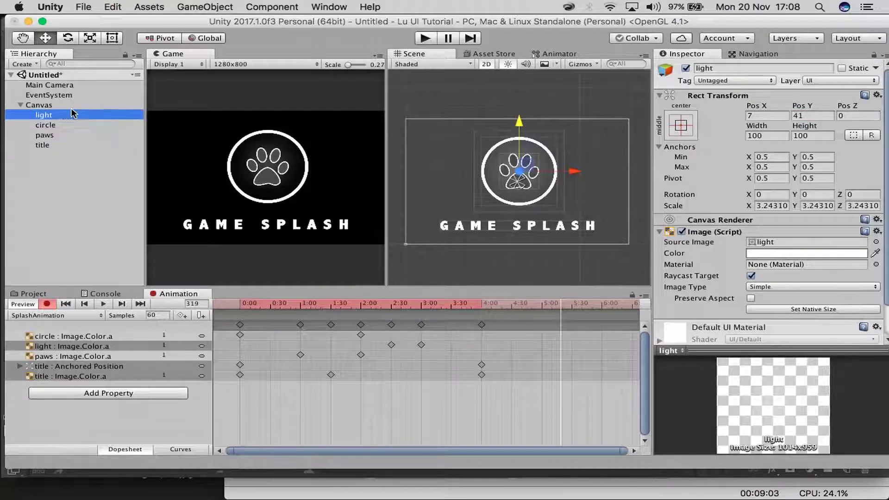
pyautogui.click(71, 218)
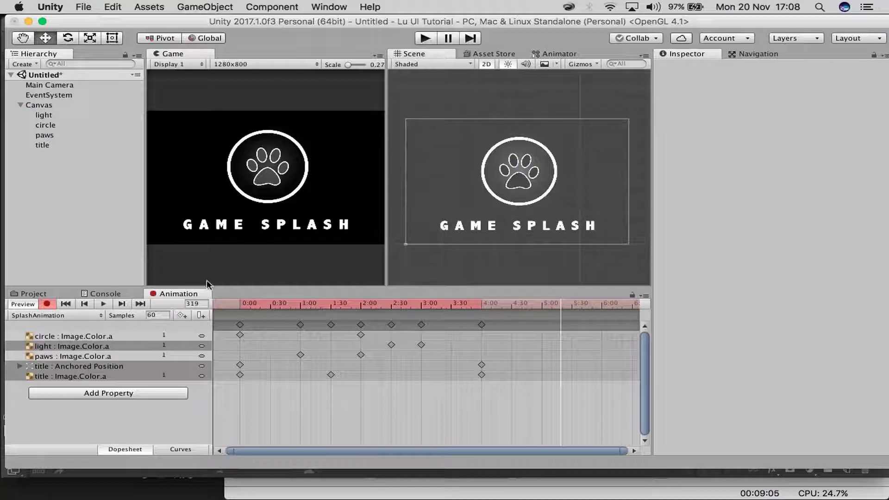
# Rewind the clip to 0:00, leave the animation preview and show the project's assets.
pyautogui.moveTo(516, 304); pyautogui.dragTo(19, 303)
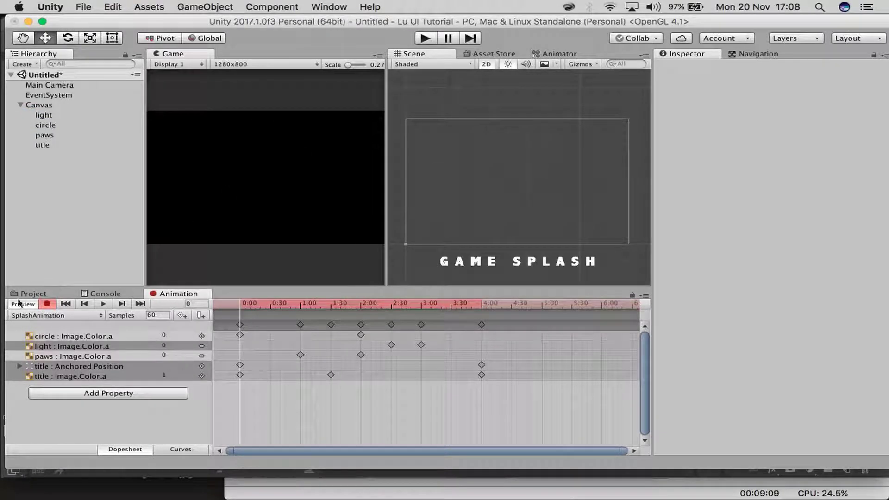
pyautogui.click(19, 305)
pyautogui.click(44, 294)
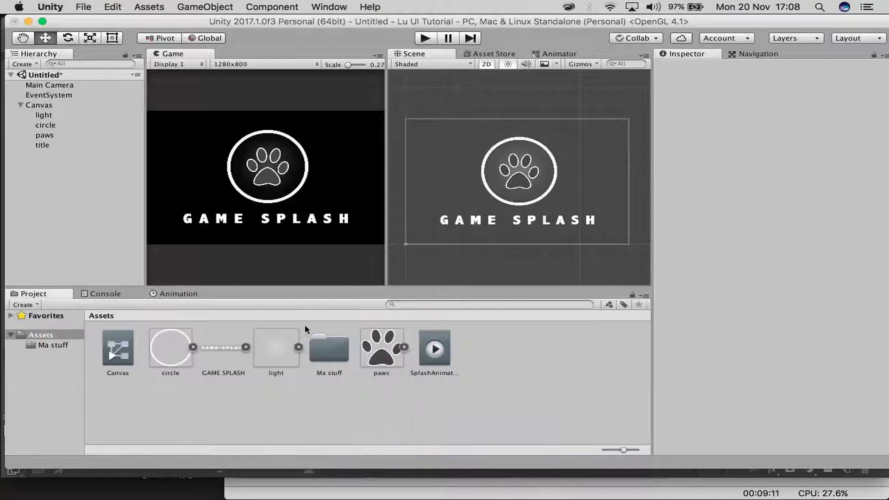
# Test the splash animation in Play mode, stop it and view the SplashAnimation clip's settings.
pyautogui.click(424, 39)
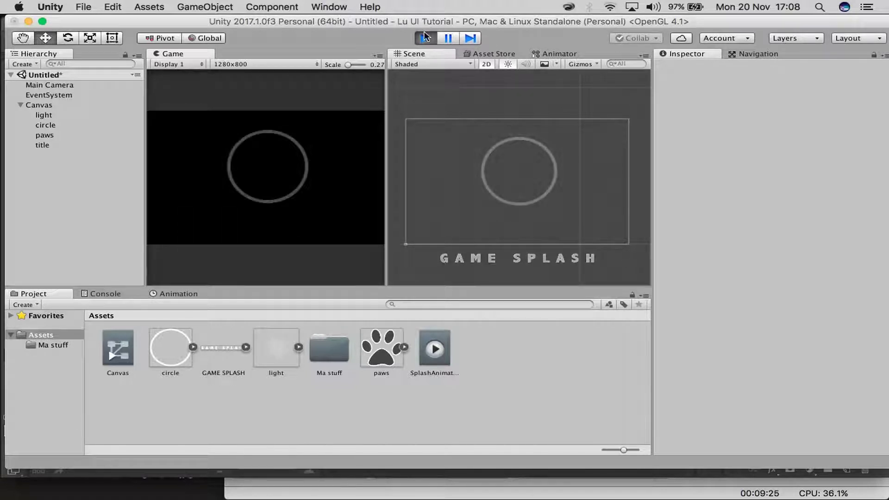
pyautogui.press('super+p')
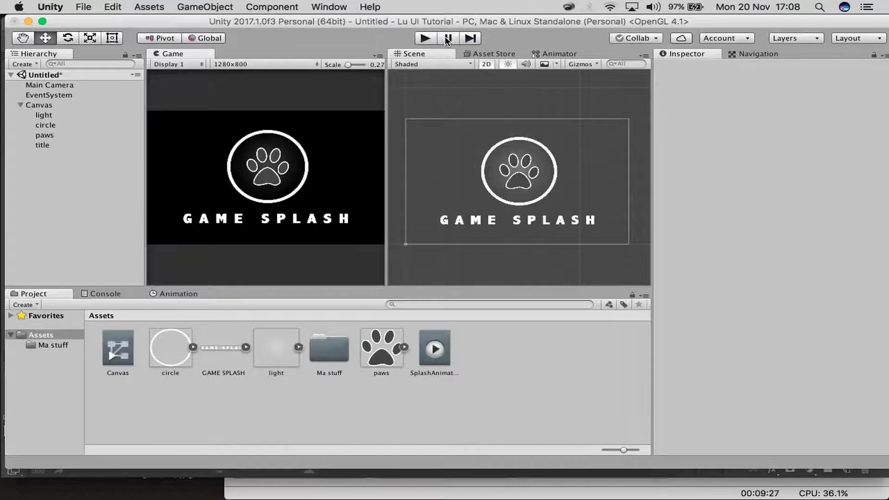
pyautogui.click(436, 353)
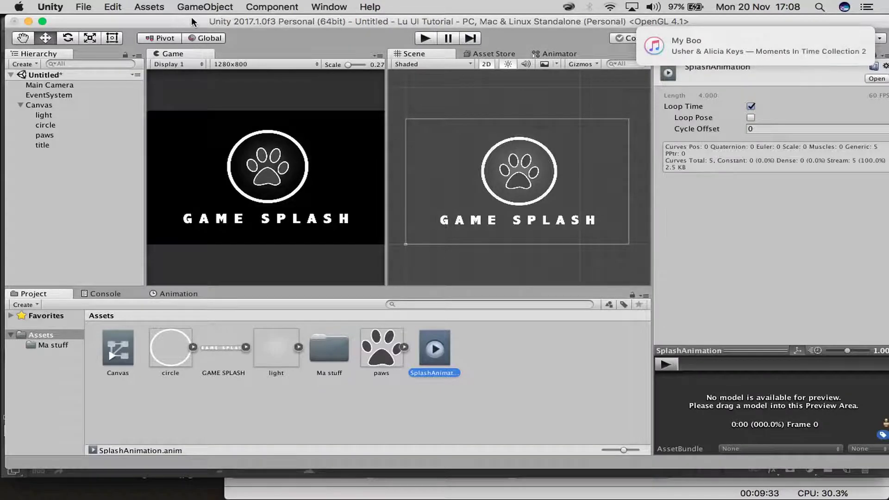
# Minimize Photoshop, play the desktop track Hard Deep Trap Beat 'Voices', and move the Unity window back over the desktop.
pyautogui.press('super+Tab')
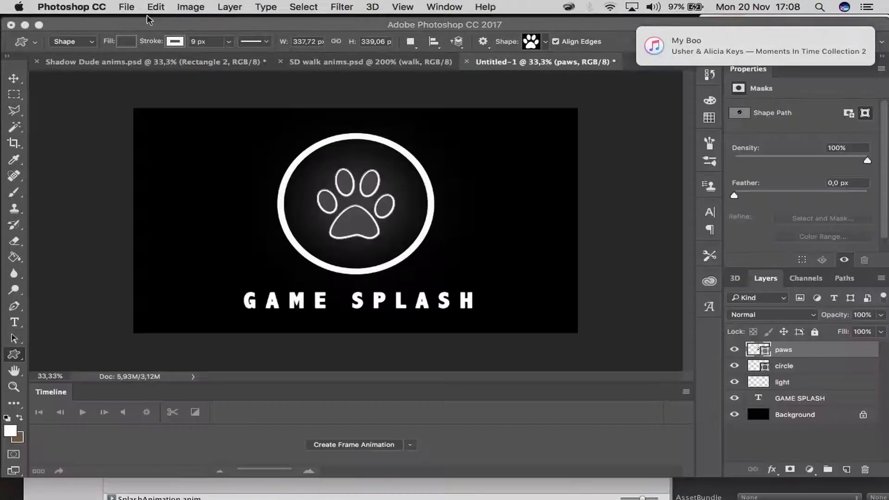
pyautogui.click(25, 24)
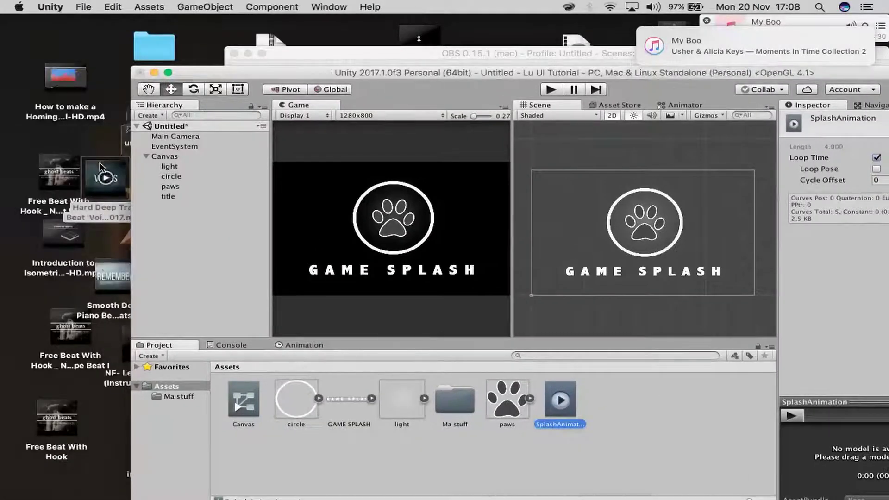
pyautogui.click(99, 167)
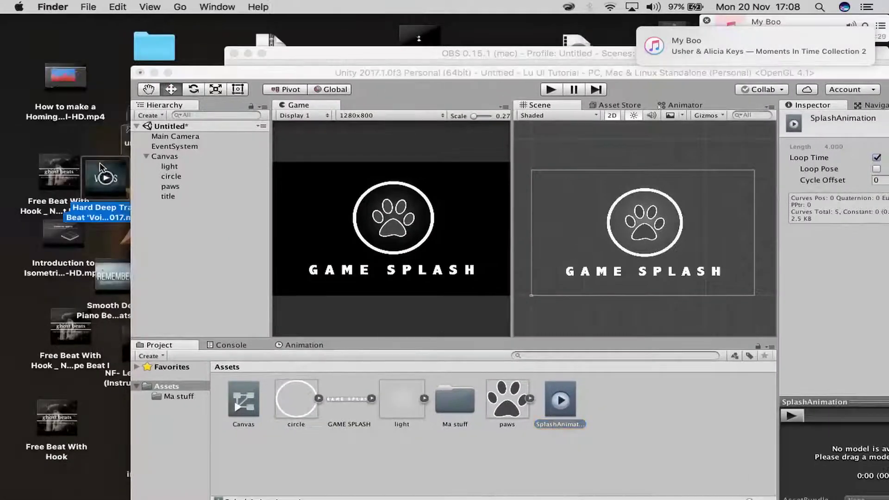
pyautogui.click(312, 75)
pyautogui.moveTo(311, 75); pyautogui.dragTo(181, 20)
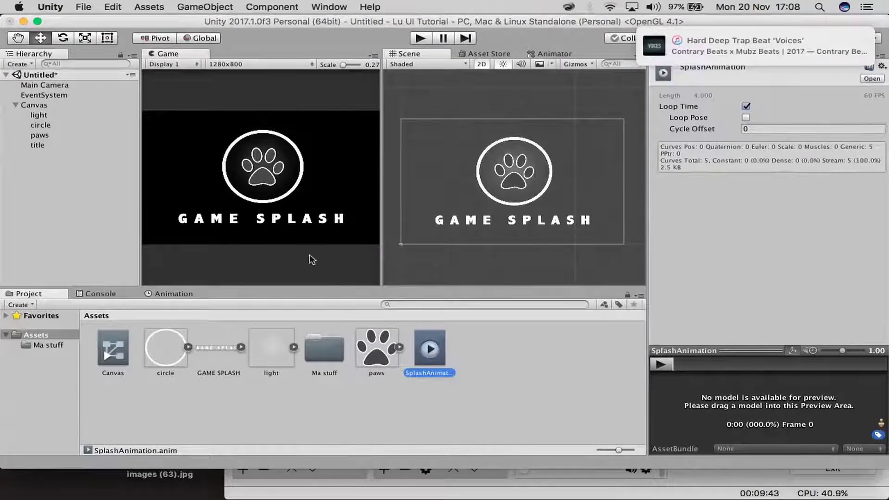
# Turn off Loop Time for the SplashAnimation clip.
pyautogui.click(330, 497)
pyautogui.click(184, 439)
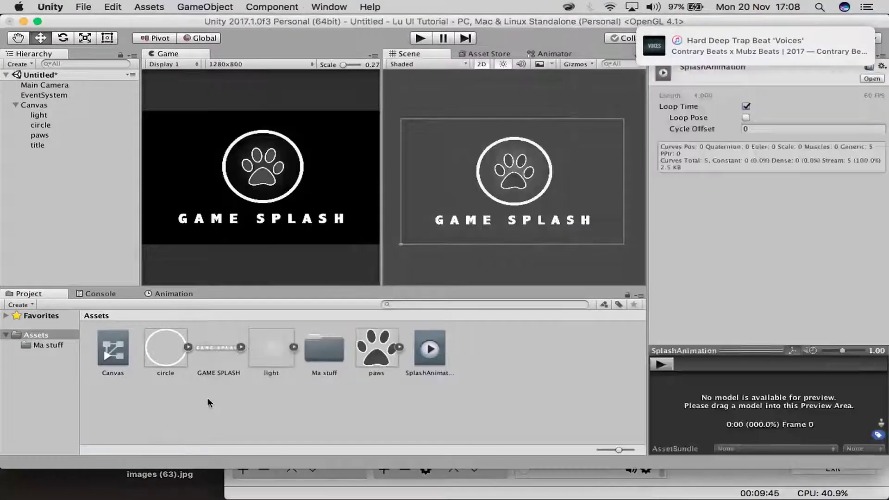
pyautogui.click(429, 348)
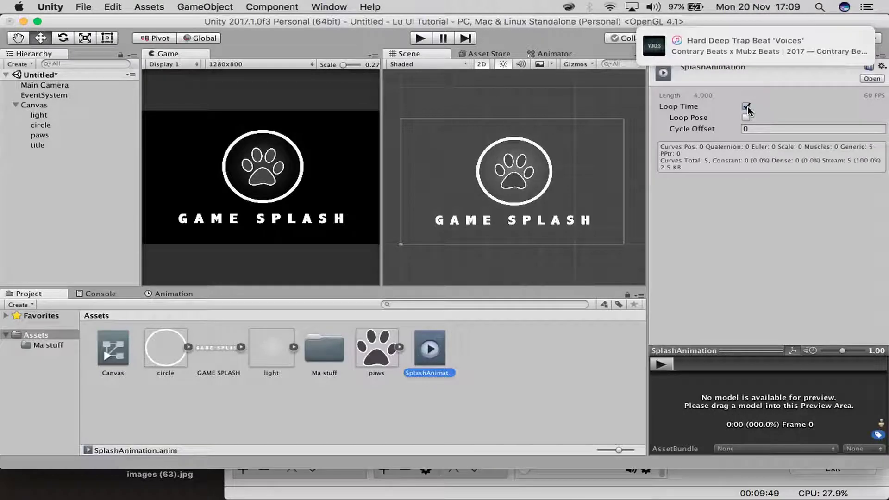
pyautogui.click(746, 107)
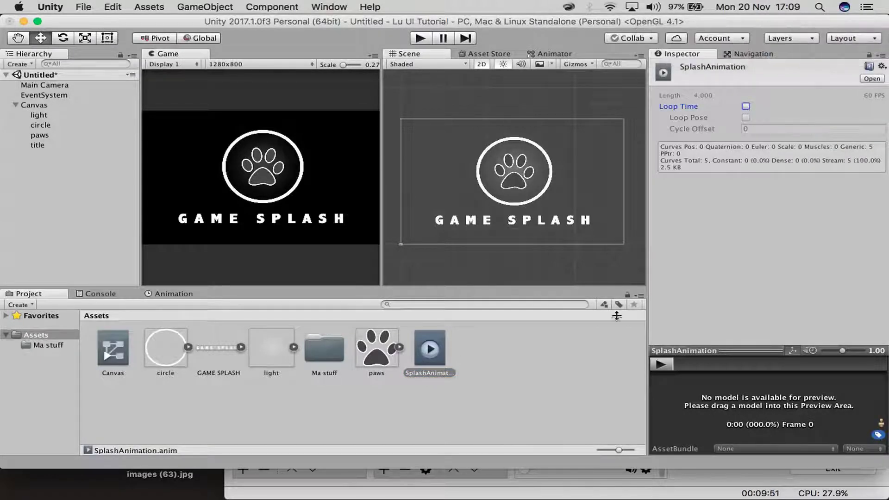
# Collapse the Canvas in the scene hierarchy, test the splash animation in Play mode and stop it.
pyautogui.click(34, 212)
pyautogui.click(15, 105)
pyautogui.click(431, 38)
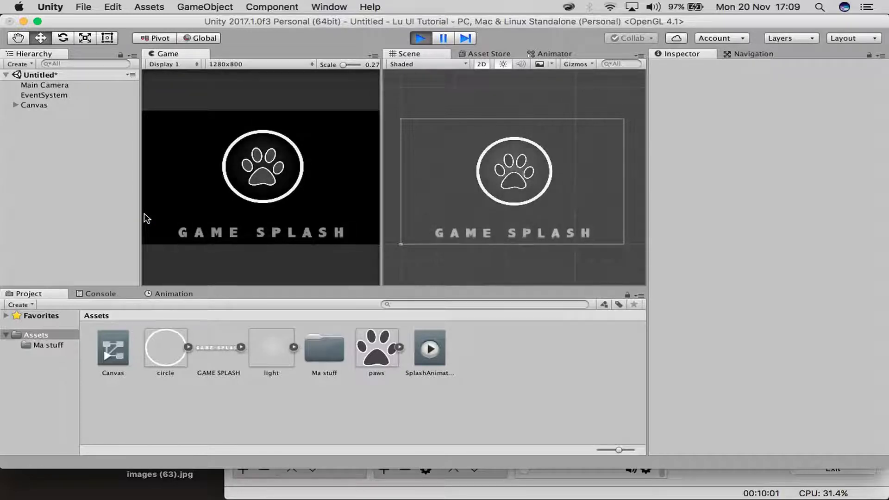
pyautogui.click(421, 38)
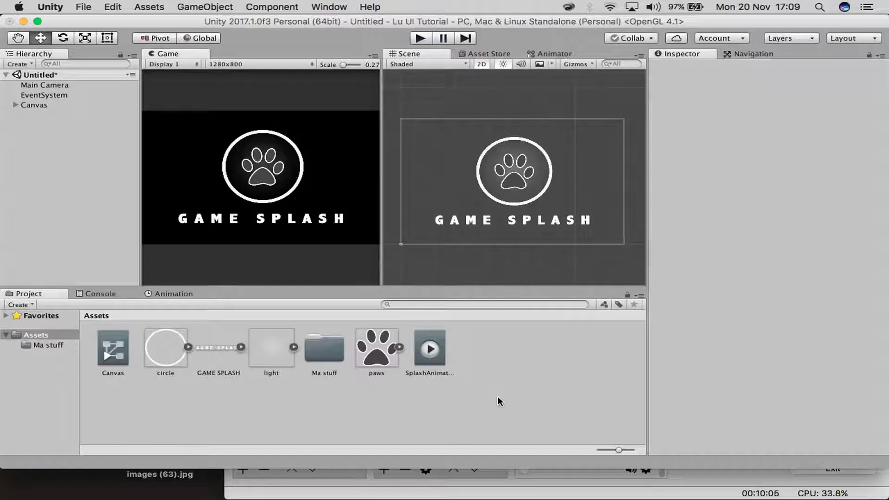
# Create a C# script named SplashScreenScript in the Assets folder.
pyautogui.rightClick(495, 361)
pyautogui.moveTo(538, 278)
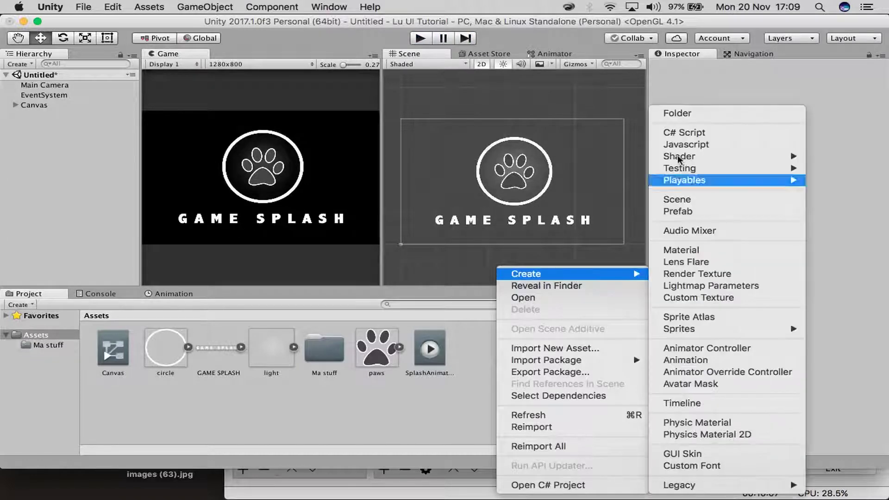
pyautogui.click(685, 133)
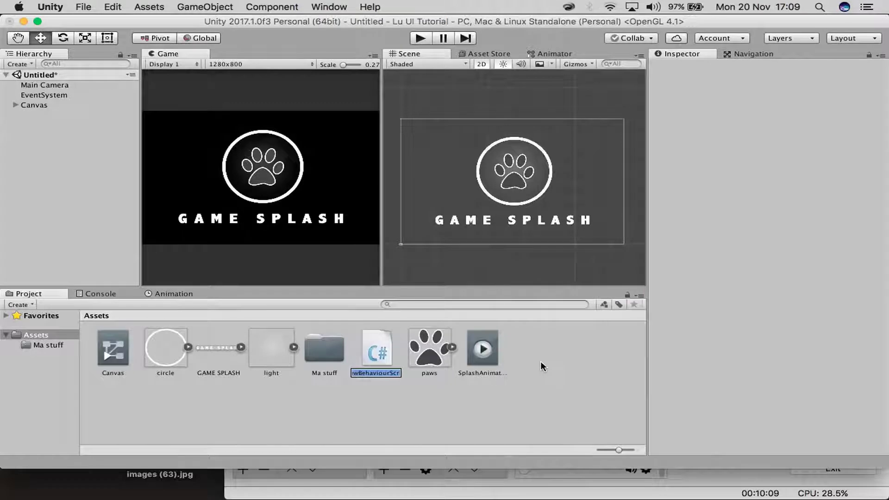
pyautogui.write('Splash')
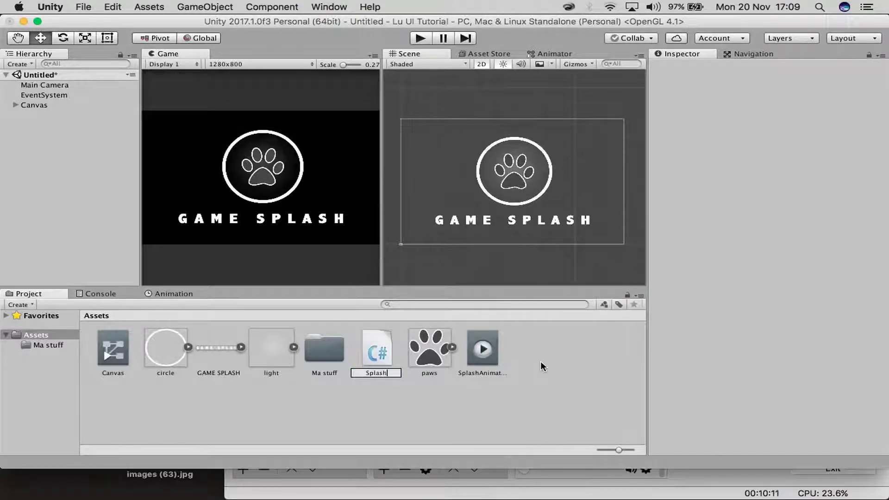
pyautogui.write('ScreenScript')
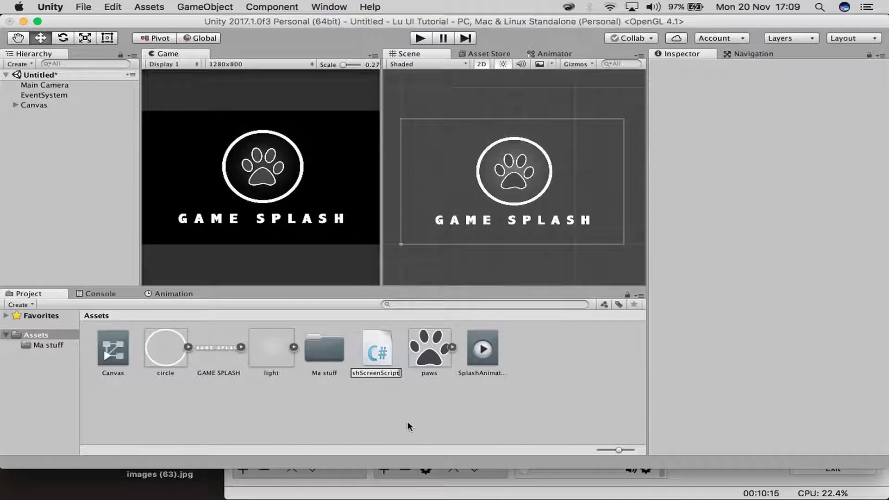
pyautogui.press('Return')
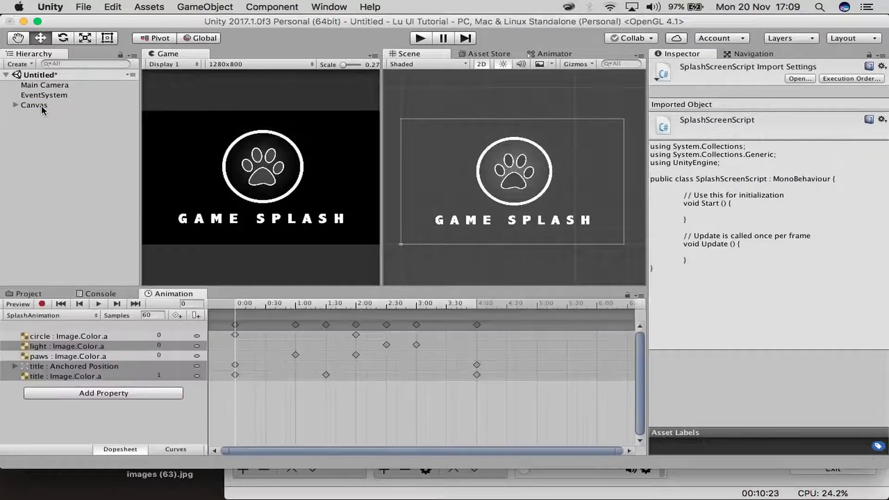
# Review the Canvas's animation keyframes and open SplashScreenScript from the project's assets in Visual Studio.
pyautogui.click(41, 105)
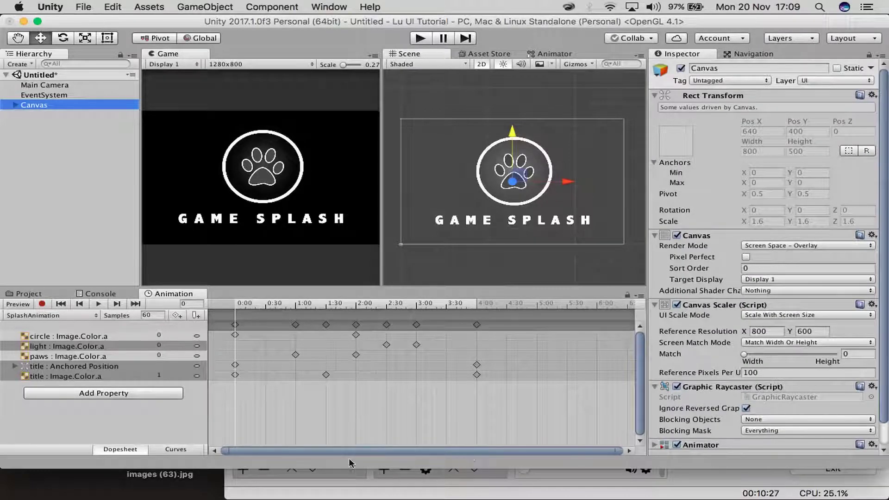
pyautogui.click(28, 293)
pyautogui.rightClick(487, 359)
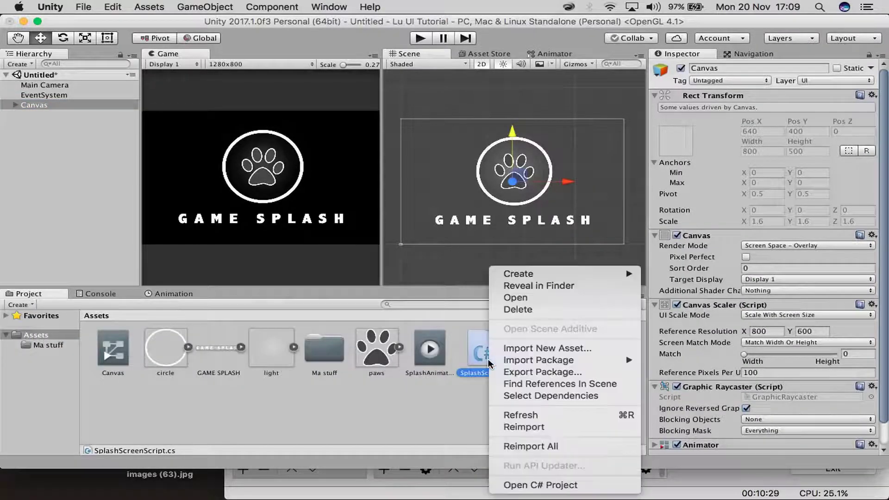
pyautogui.click(515, 298)
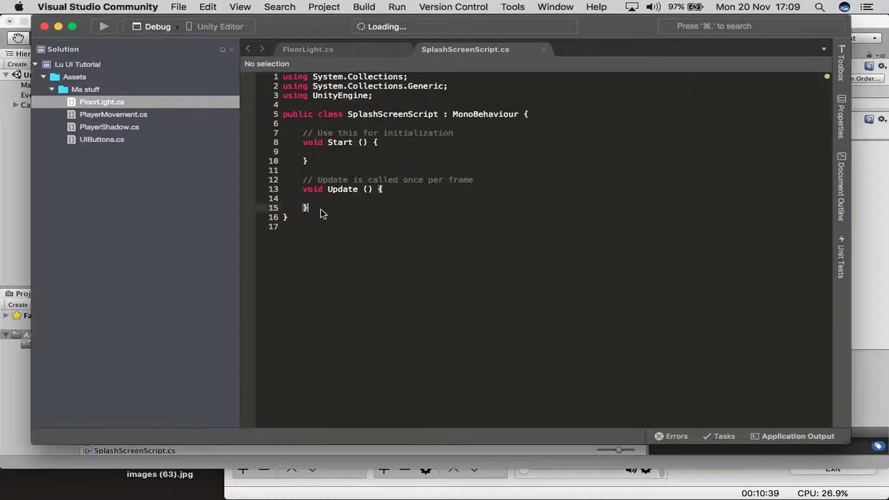
# Add a new line below the Update method and begin a method declaration with the return type IEnumerator.
pyautogui.press('Return')
pyautogui.press('Return')
pyautogui.press('Return')
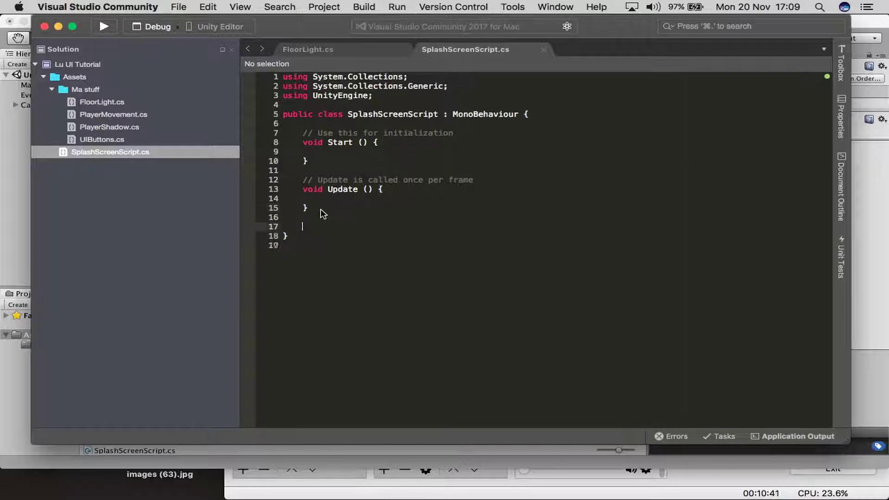
pyautogui.write('Ie')
pyautogui.press('BackSpace')
pyautogui.write('E')
pyautogui.press('BackSpace')
pyautogui.press('BackSpace')
pyautogui.write('Ei')
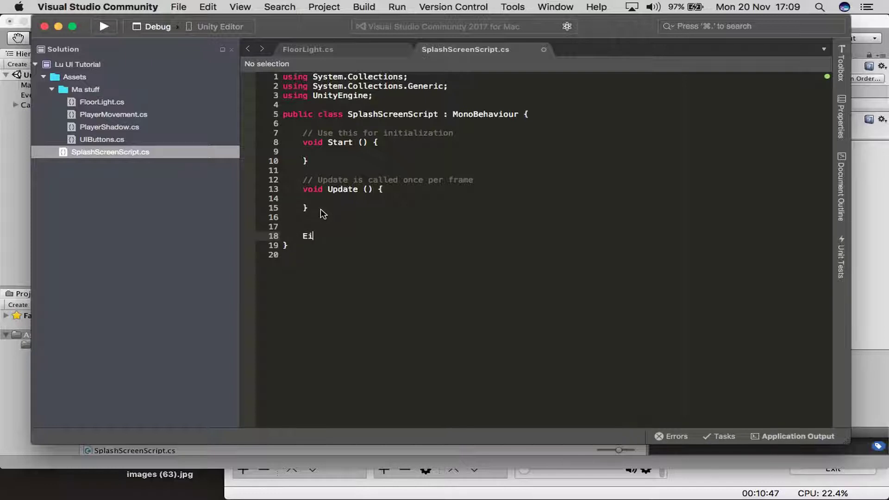
pyautogui.press('BackSpace')
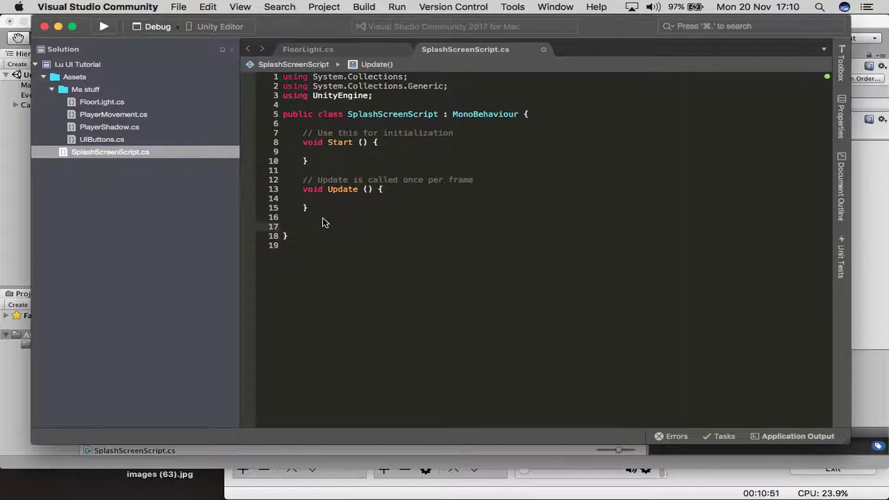
pyautogui.write('EI')
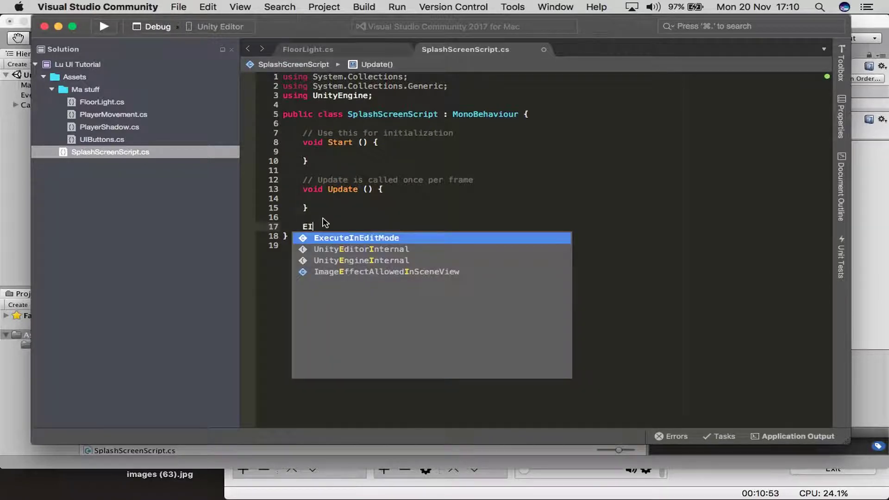
pyautogui.press('BackSpace')
pyautogui.write('IE')
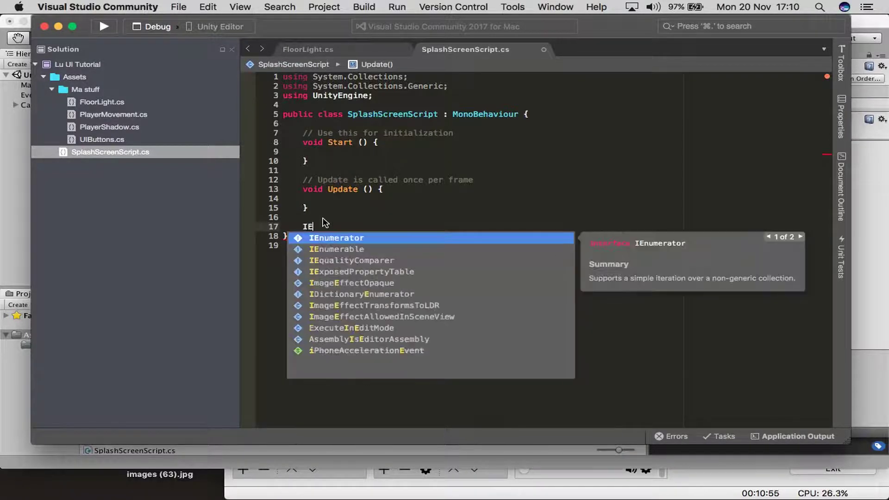
pyautogui.press('Return')
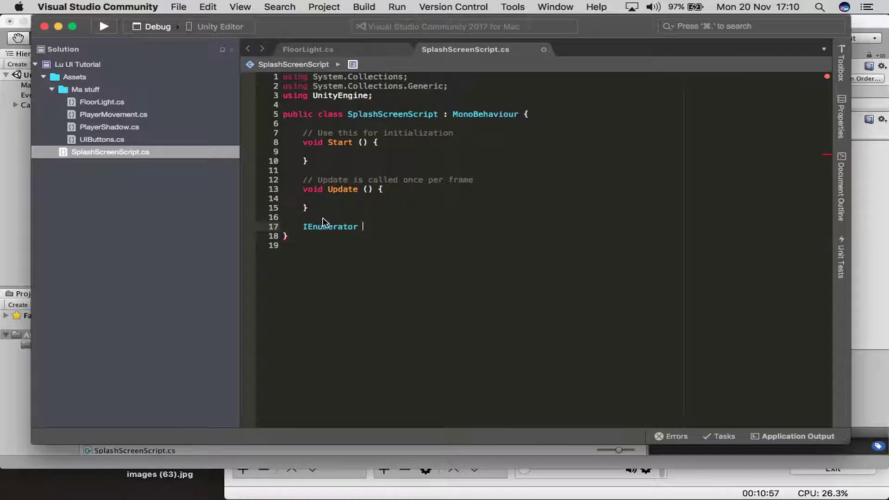
# Name the IEnumerator method LoadMainScreen() and give it an empty body in braces.
pyautogui.write('L')
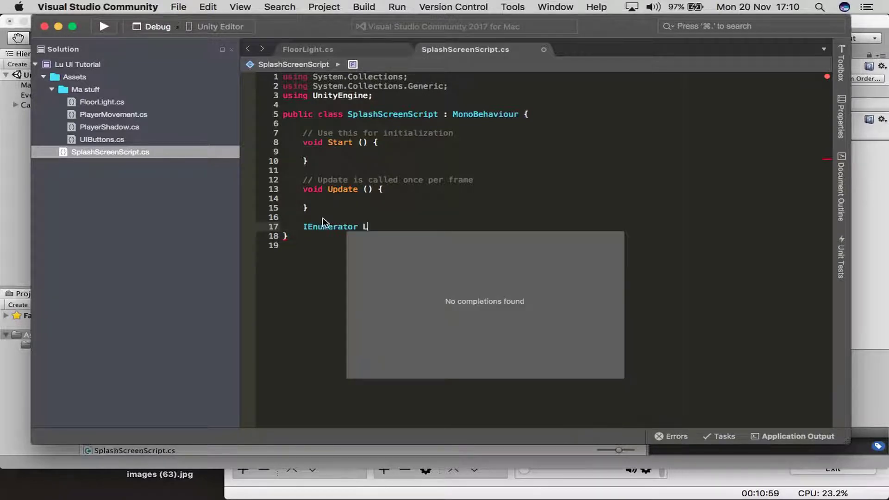
pyautogui.write('oadMain')
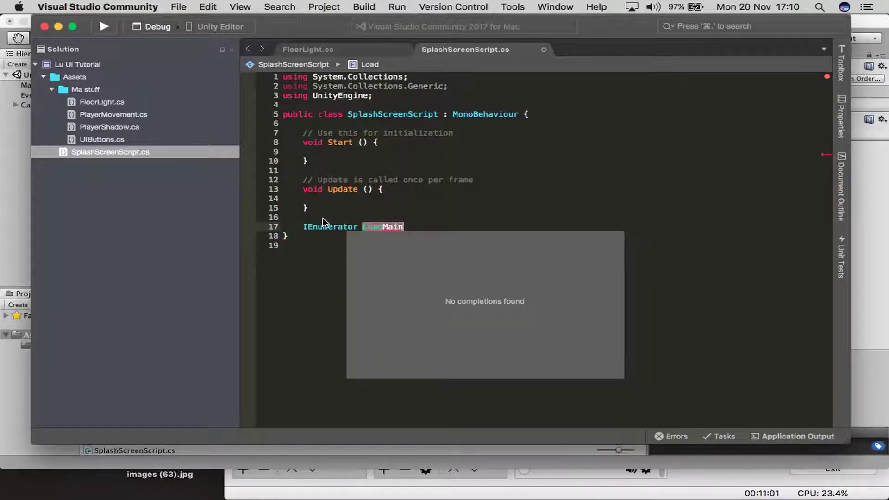
pyautogui.write('Screen()')
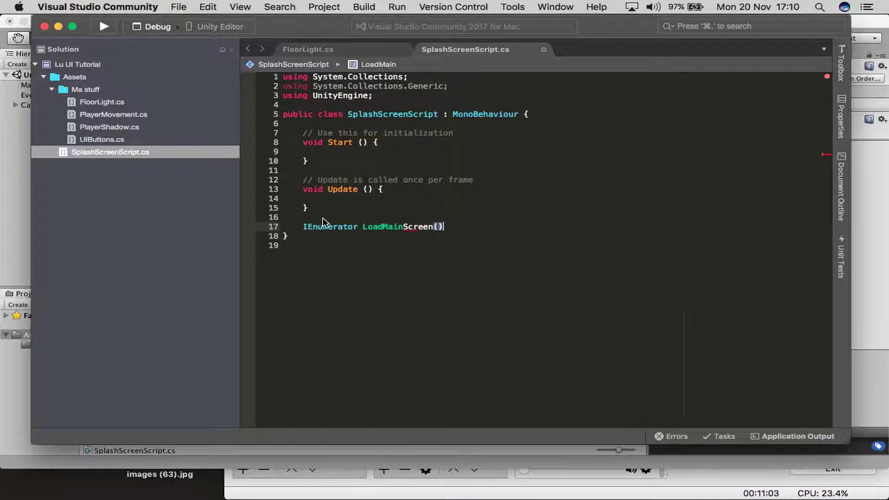
pyautogui.write('{')
pyautogui.press('Return')
pyautogui.press('Return')
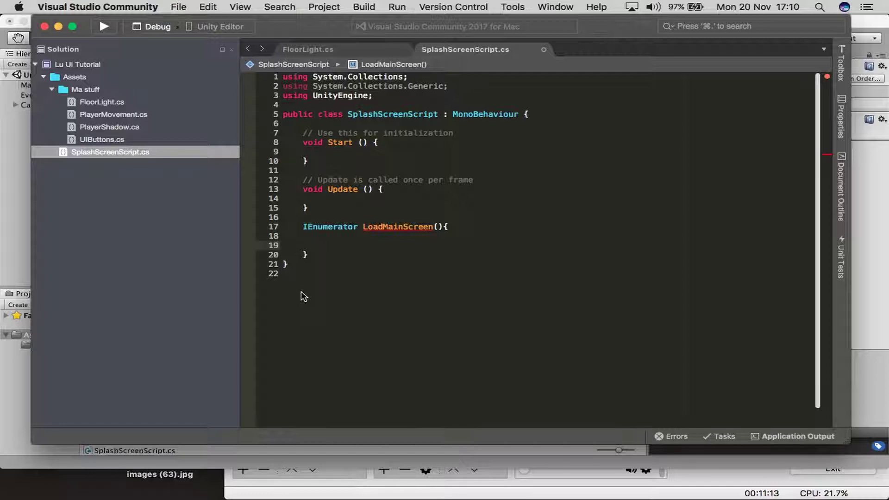
# Write yield return WaitForSeconds(6f); inside LoadMainScreen and add a new line below it.
pyautogui.write('yie')
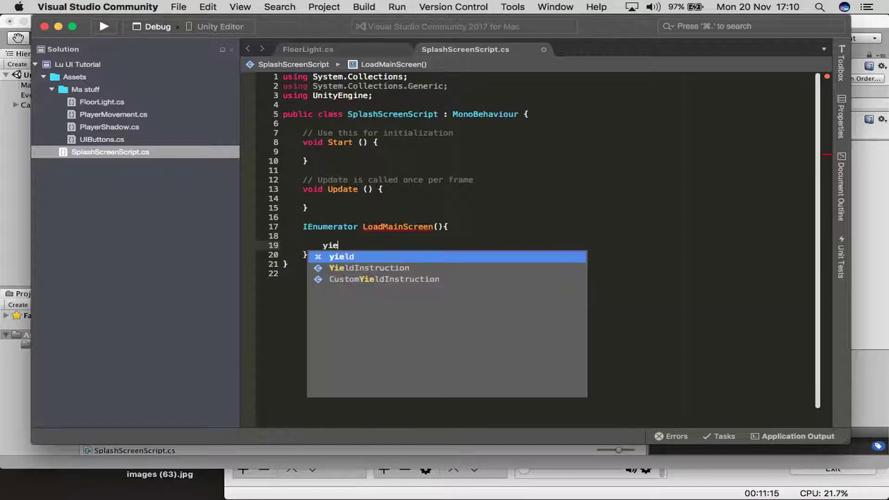
pyautogui.write('ld return wsai')
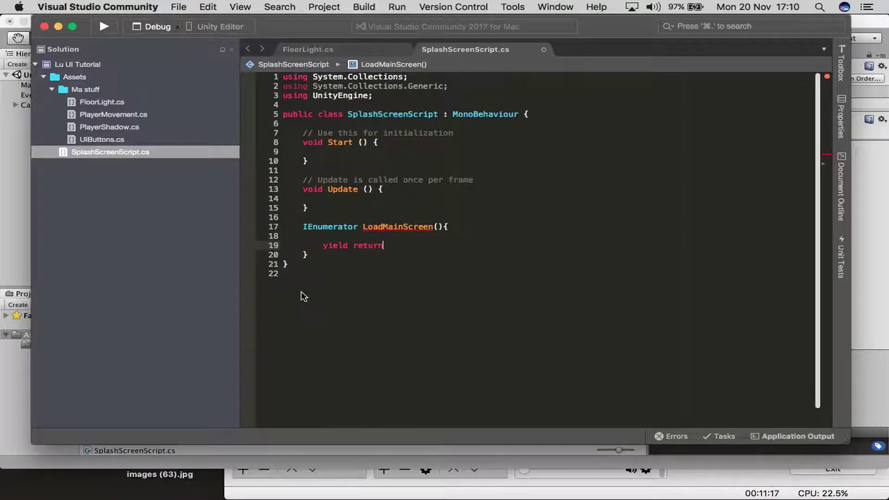
pyautogui.press('BackSpace')
pyautogui.press('BackSpace')
pyautogui.press('BackSpace')
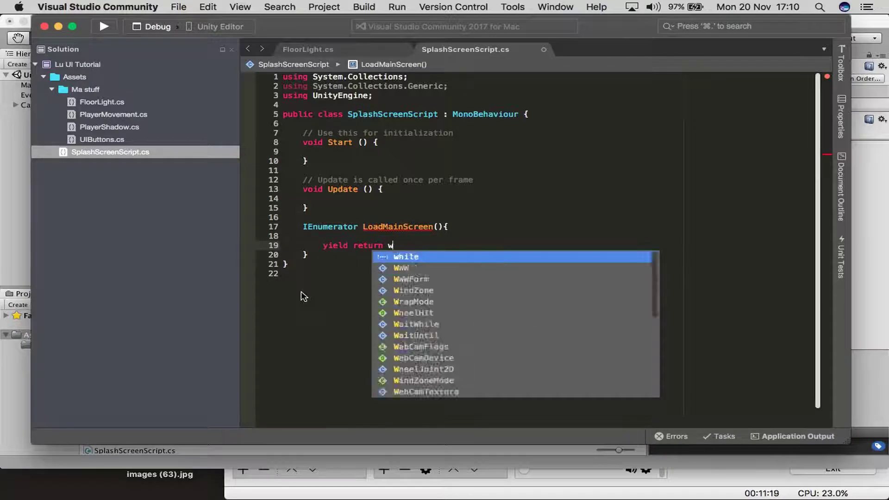
pyautogui.write('ai')
pyautogui.press('Return')
pyautogui.write('(')
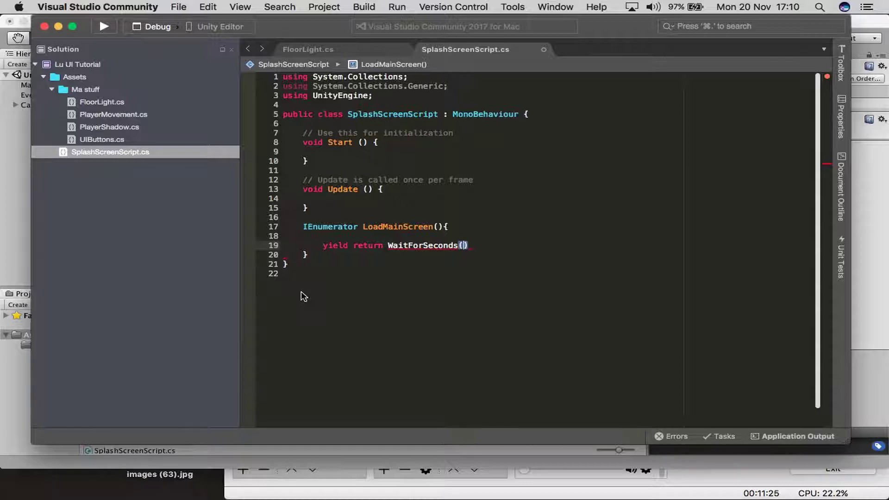
pyautogui.write('6')
pyautogui.press('Right')
pyautogui.write(';')
pyautogui.press('Return')
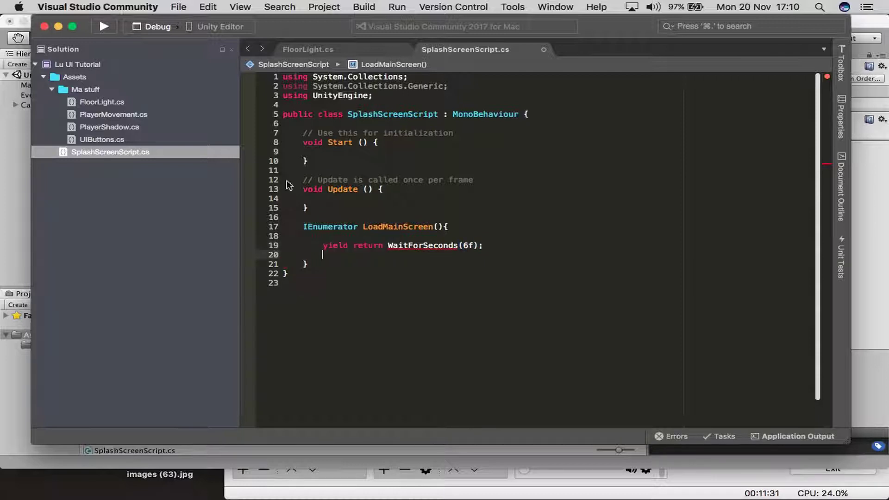
# Add the directive using UnityEngine.SceneManagement; below the existing using lines in SplashScreenScript.
pyautogui.click(372, 104)
pyautogui.write('usin')
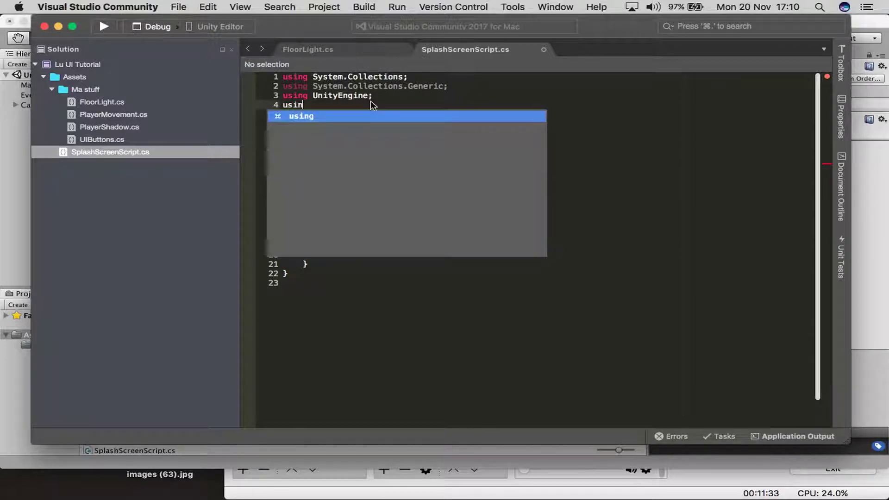
pyautogui.write('g Sce')
pyautogui.press('BackSpace')
pyautogui.press('BackSpace')
pyautogui.write('en')
pyautogui.press('BackSpace')
pyautogui.press('BackSpace')
pyautogui.press('BackSpace')
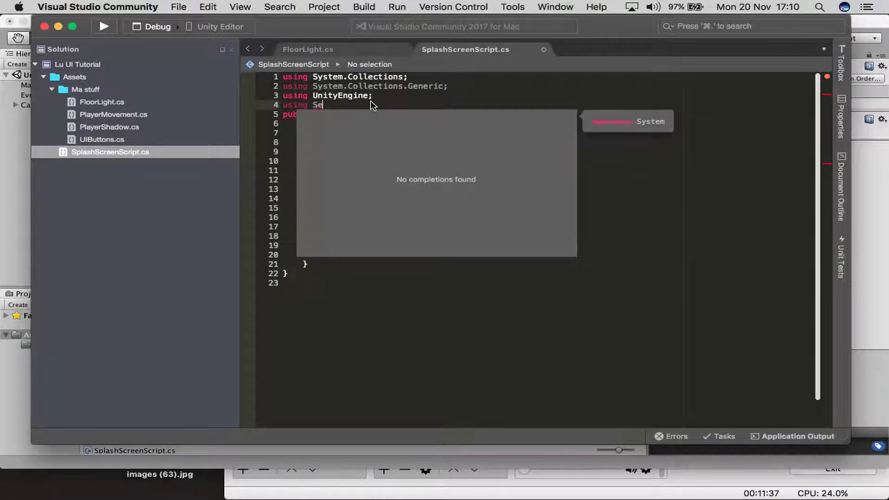
pyautogui.write('UnityEngine')
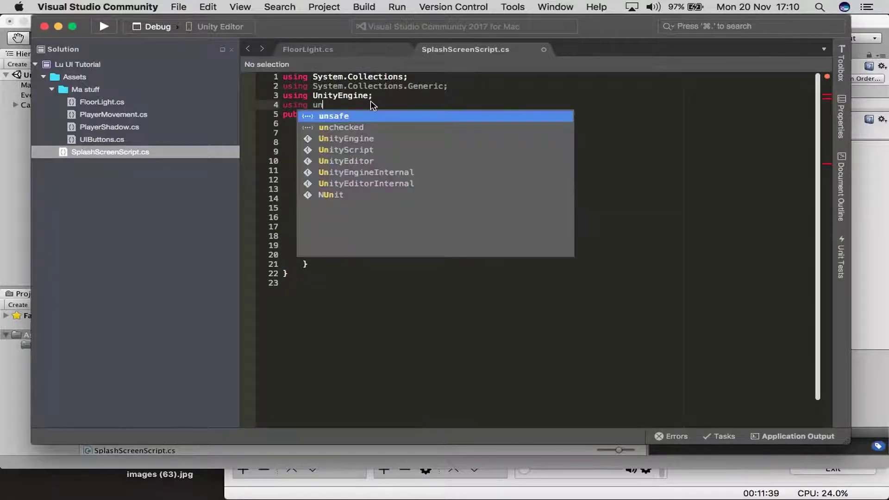
pyautogui.press('Return')
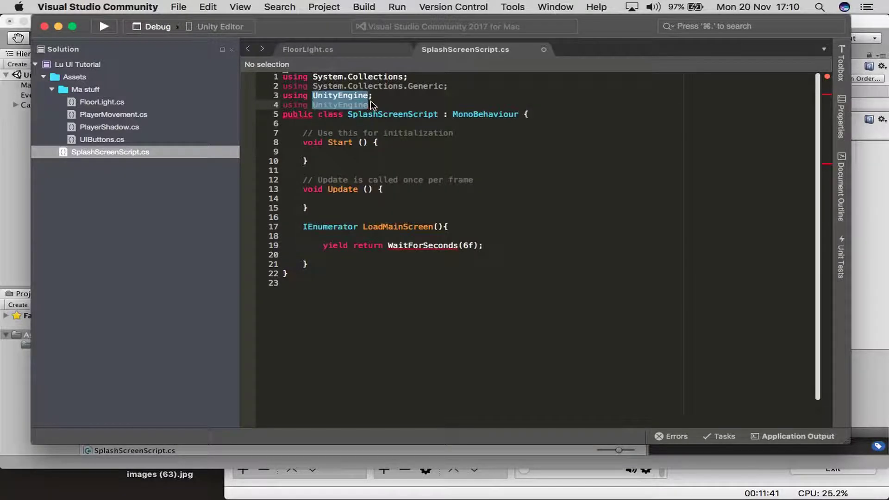
pyautogui.write('.Sce')
pyautogui.press('Return')
pyautogui.write(';')
# Insert the new keyword before WaitForSeconds(6f) in the LoadMainScreen yield return statement.
pyautogui.click(403, 254)
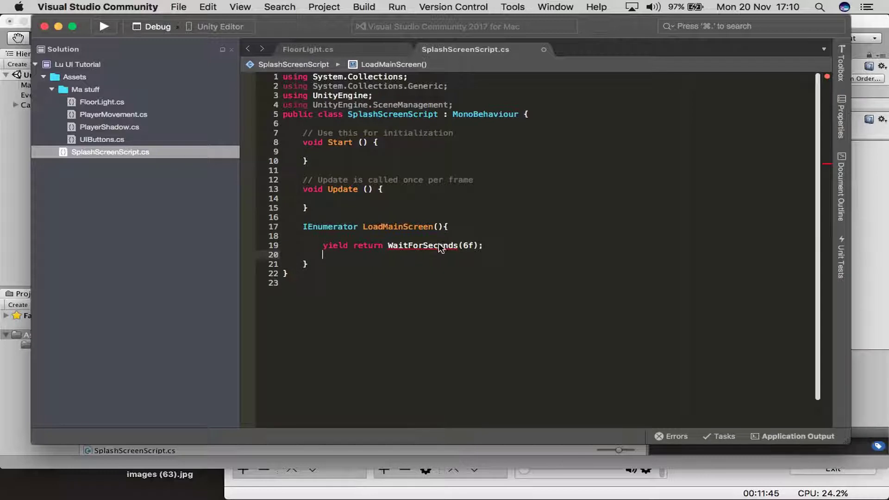
pyautogui.click(385, 246)
pyautogui.write('new')
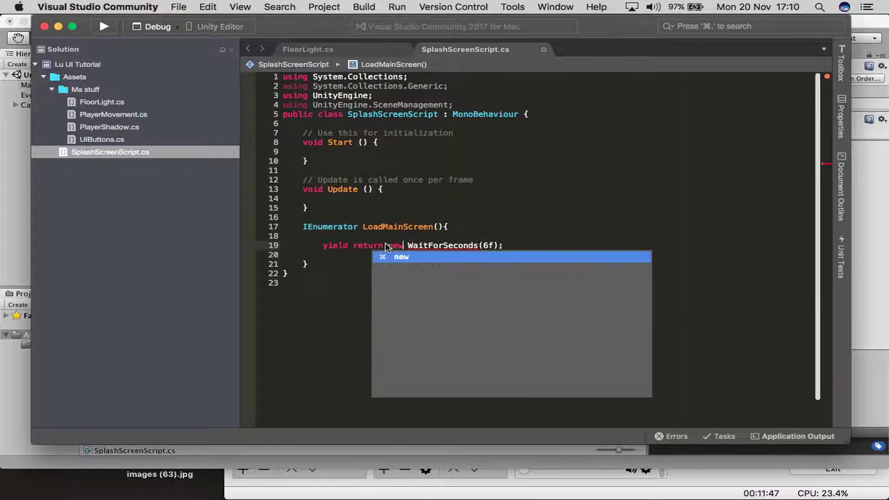
# Write SceneManager.LoadScene("MainScene"); below the yield statement in LoadMainScreen, leaving a blank line between them.
pyautogui.click(379, 256)
pyautogui.press('Return')
pyautogui.write('scne')
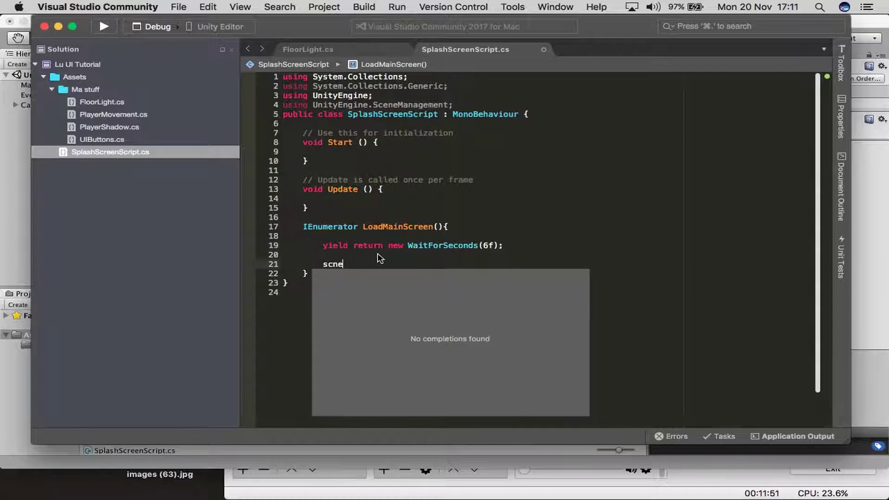
pyautogui.press('Down')
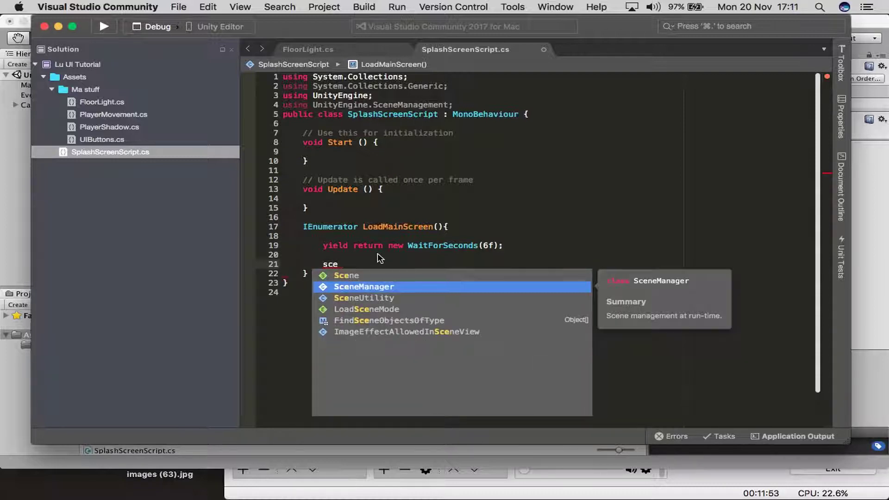
pyautogui.write('.Lo')
pyautogui.press('Return')
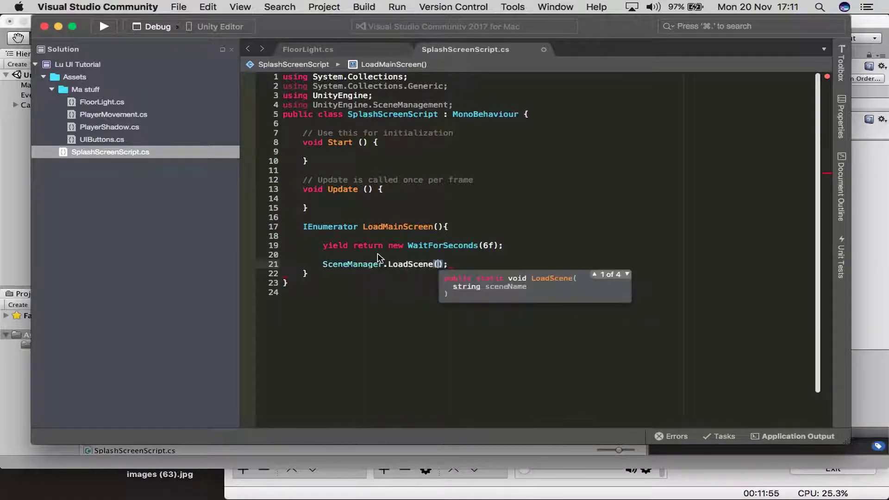
pyautogui.write('"M')
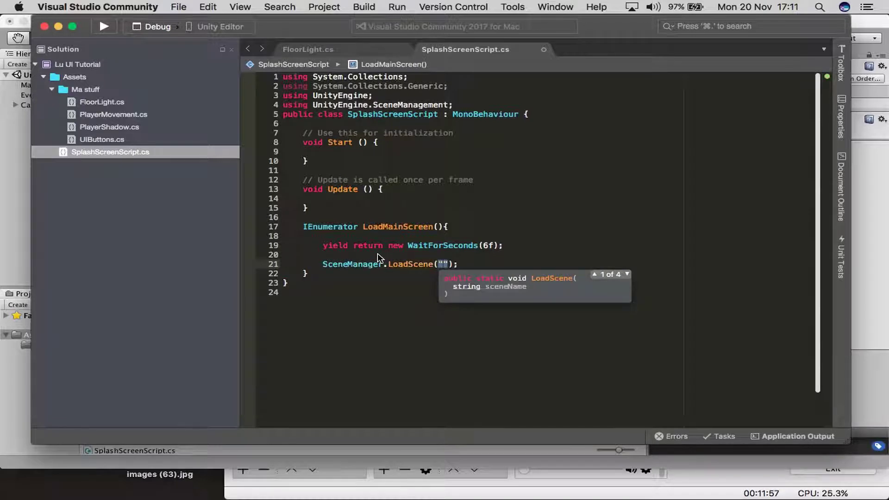
pyautogui.write('ainSc')
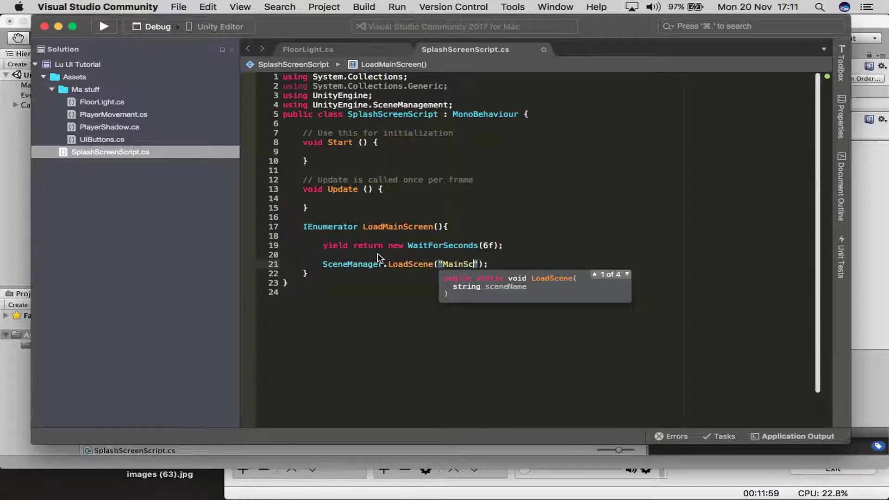
pyautogui.write('ene')
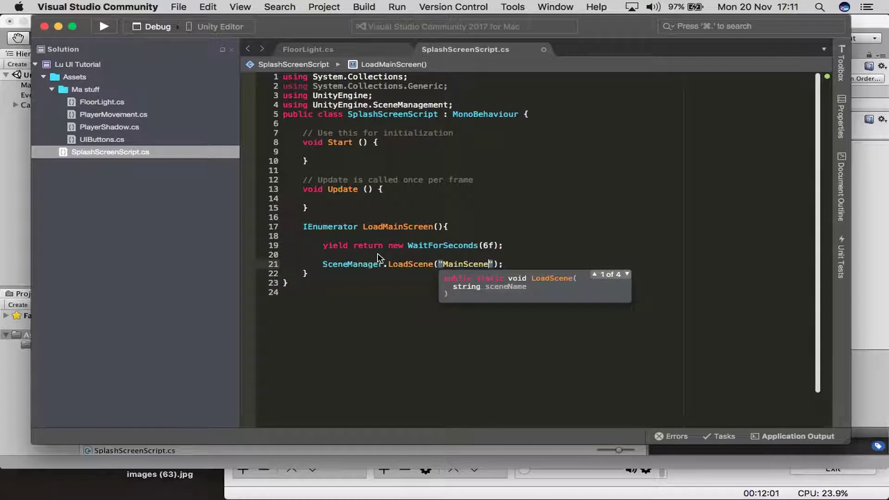
pyautogui.click(532, 264)
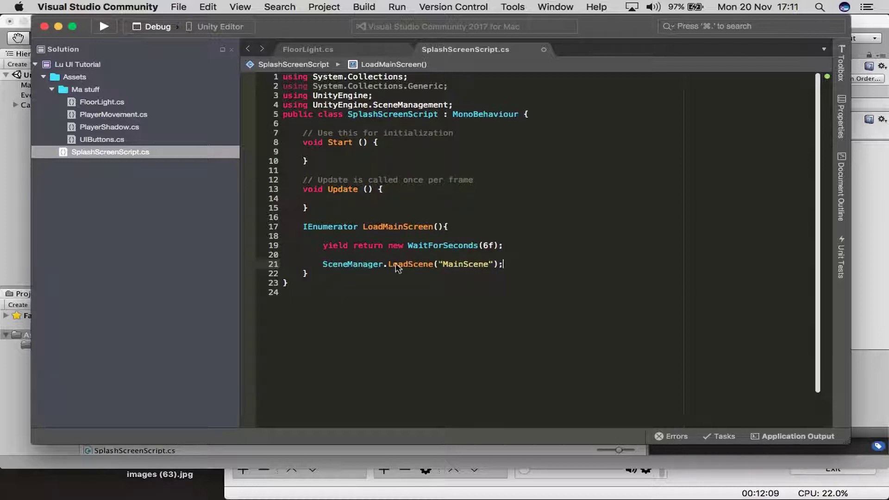
# Call StartCoroutine(LoadMainScreen()); inside the Start method and remove the blank line above the call.
pyautogui.click(376, 200)
pyautogui.click(359, 153)
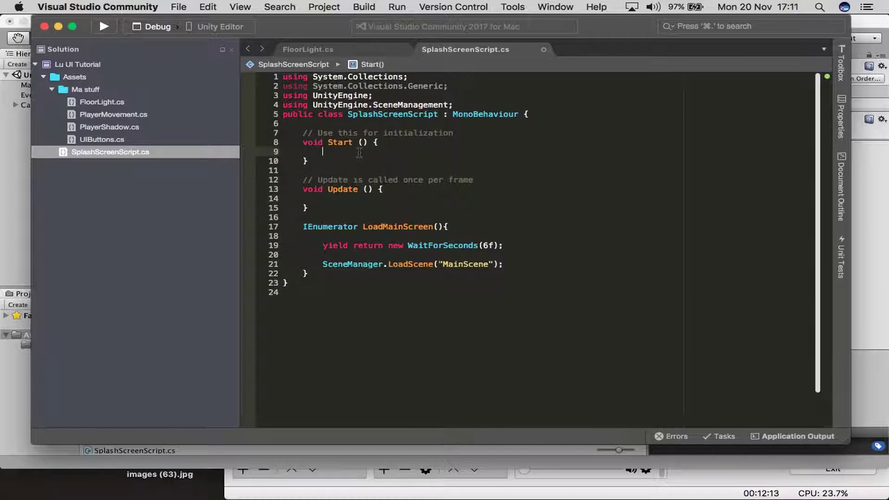
pyautogui.press('Return')
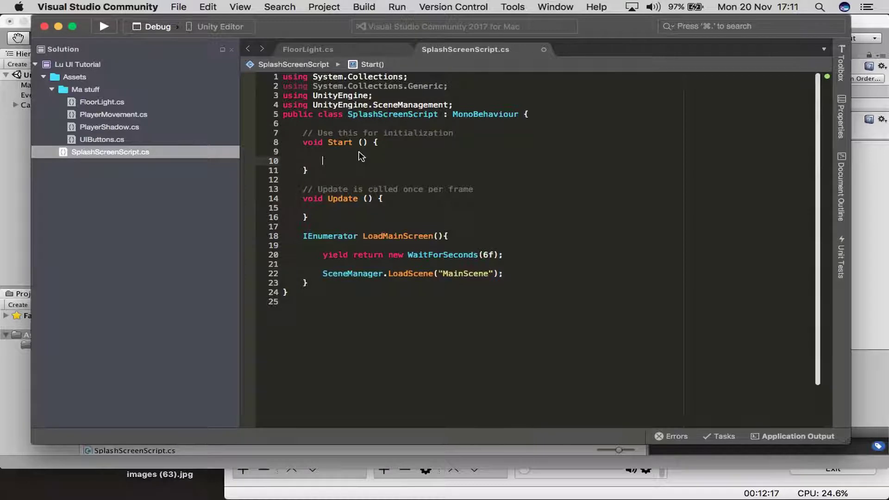
pyautogui.write('start')
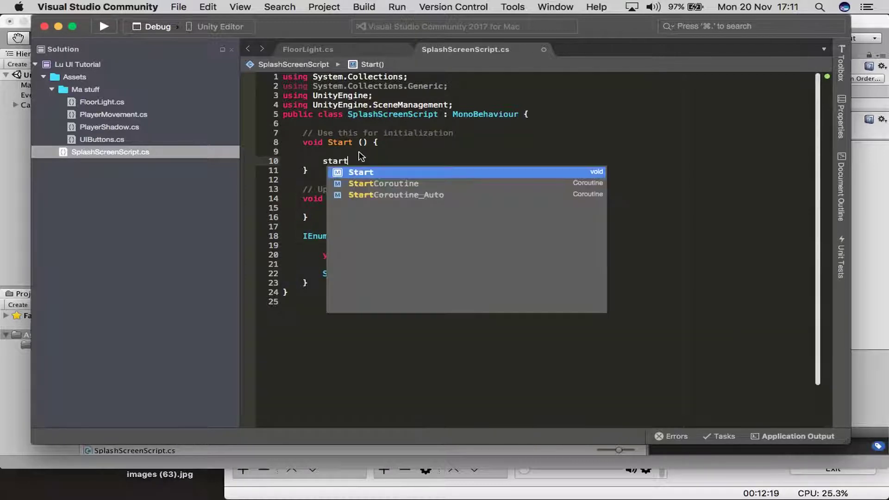
pyautogui.press('Return')
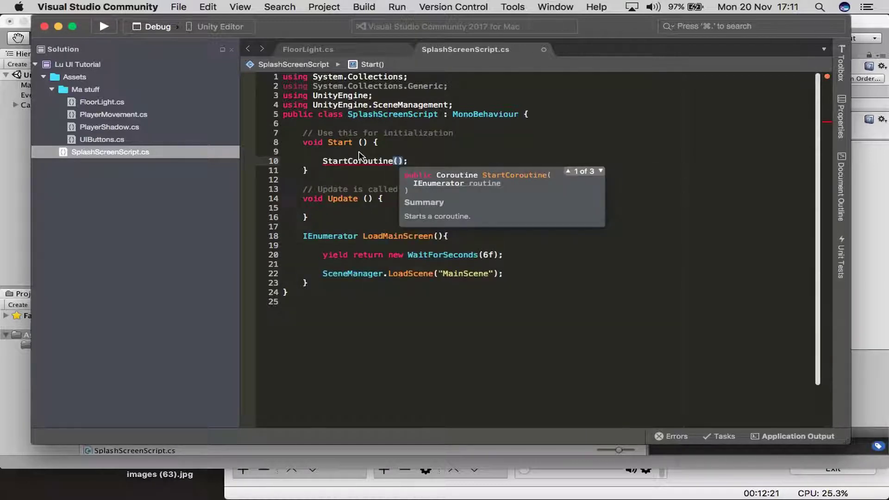
pyautogui.write('Loa')
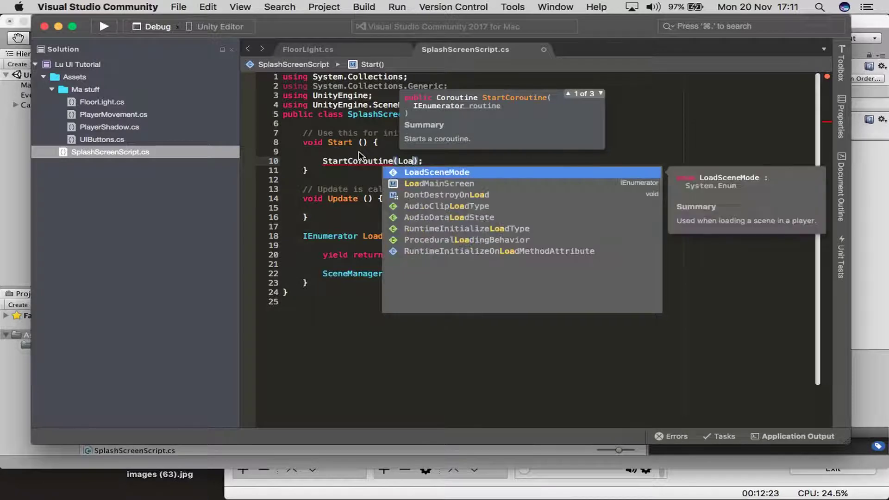
pyautogui.press('Return')
pyautogui.click(354, 180)
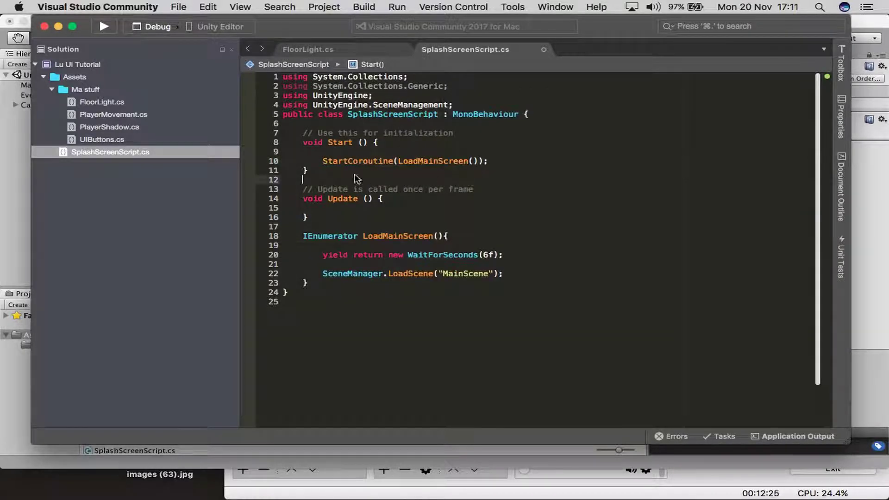
pyautogui.click(336, 153)
pyautogui.press('BackSpace')
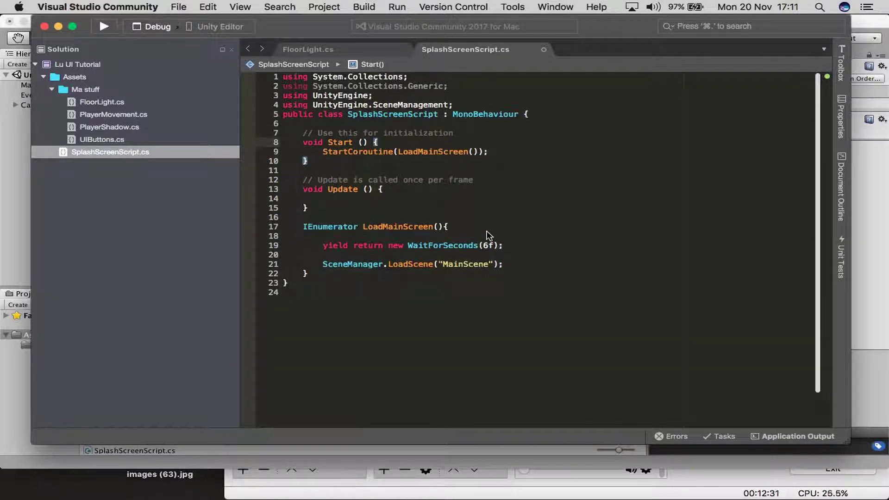
# Check the LoadScene line, run the script in a Unity Editor debug session and stop the session.
pyautogui.moveTo(322, 264); pyautogui.dragTo(509, 265)
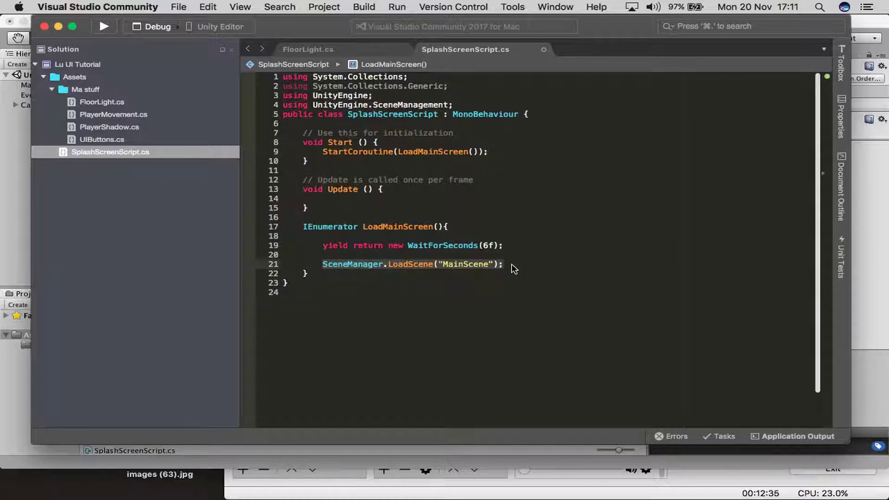
pyautogui.click(503, 271)
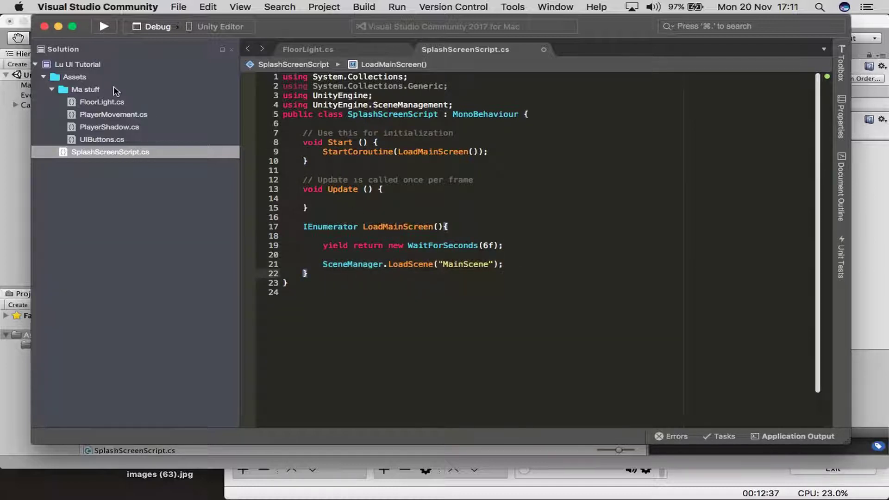
pyautogui.click(102, 26)
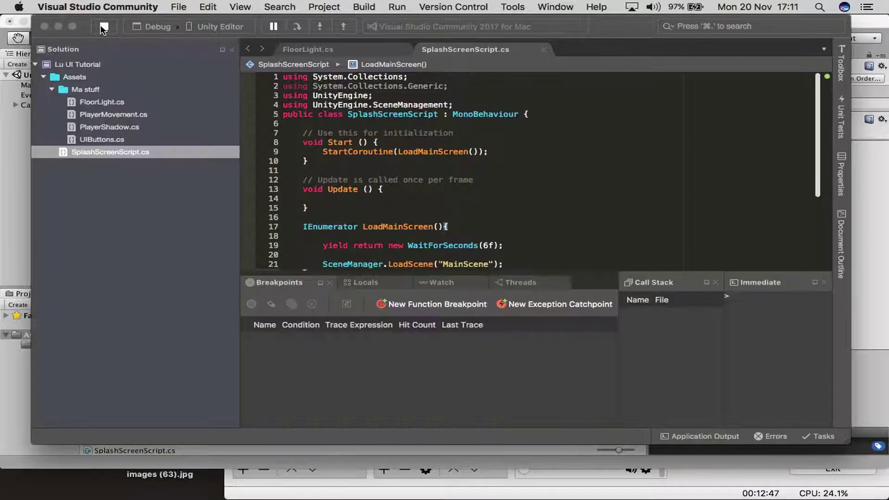
pyautogui.click(103, 27)
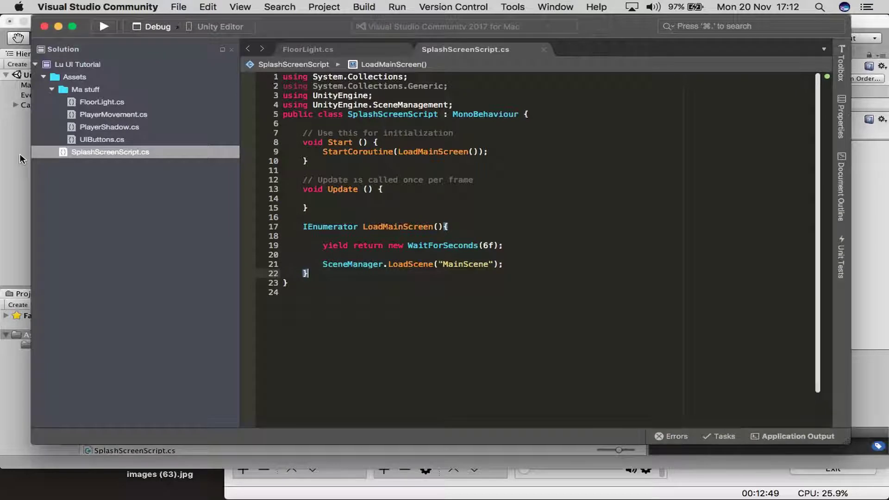
# Switch to Unity, minimise the Visual Studio window and reposition the Unity window lower on the desktop.
pyautogui.click(12, 192)
pyautogui.click(181, 29)
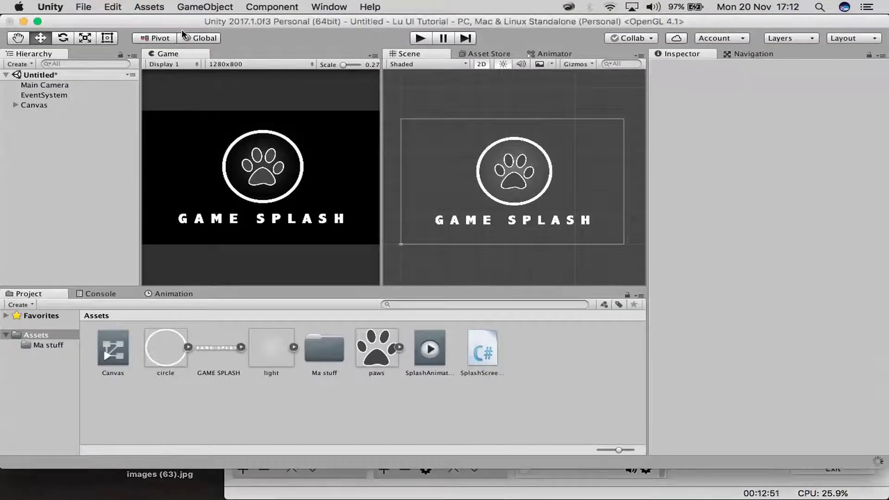
pyautogui.moveTo(173, 17); pyautogui.dragTo(172, 45)
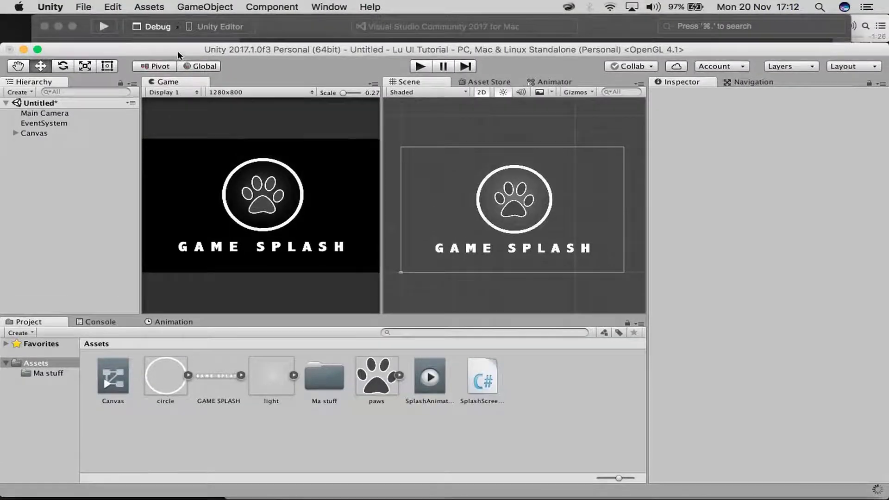
pyautogui.moveTo(287, 27); pyautogui.dragTo(287, 33)
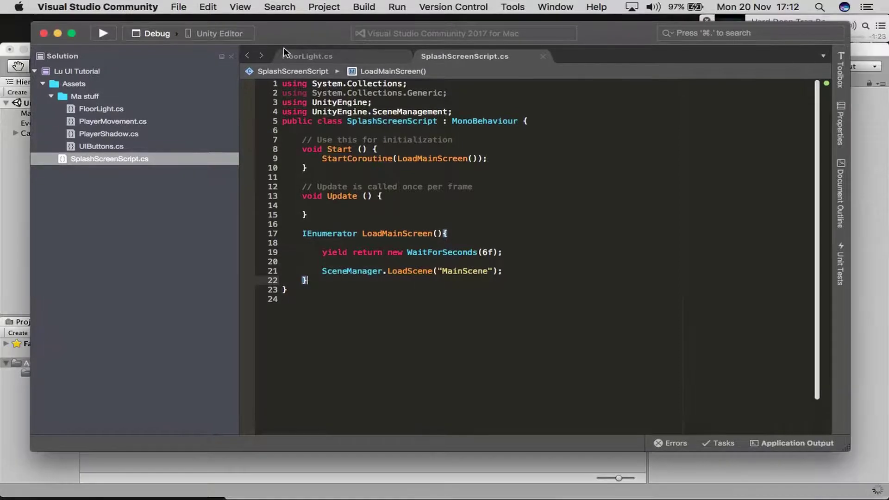
pyautogui.click(55, 31)
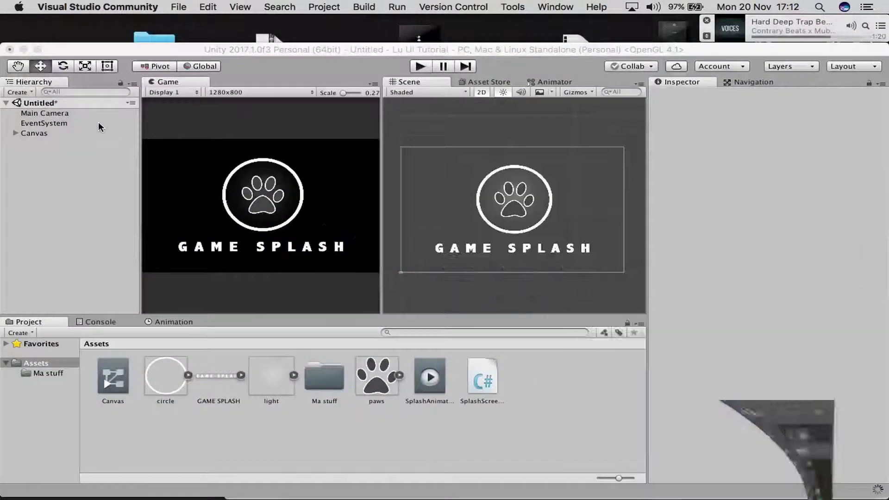
pyautogui.moveTo(466, 47); pyautogui.dragTo(457, 48)
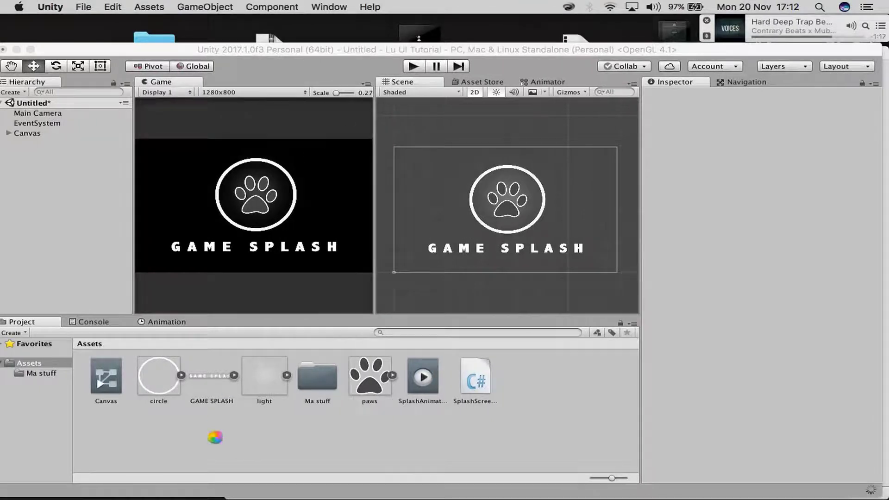
# Save the current scene as SplashScreen in the Assets folder and create a new scene.
pyautogui.click(84, 6)
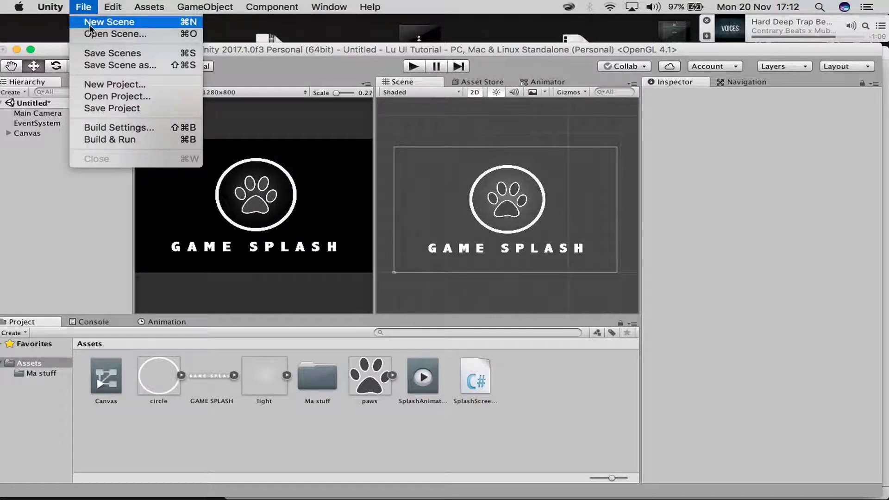
pyautogui.click(95, 53)
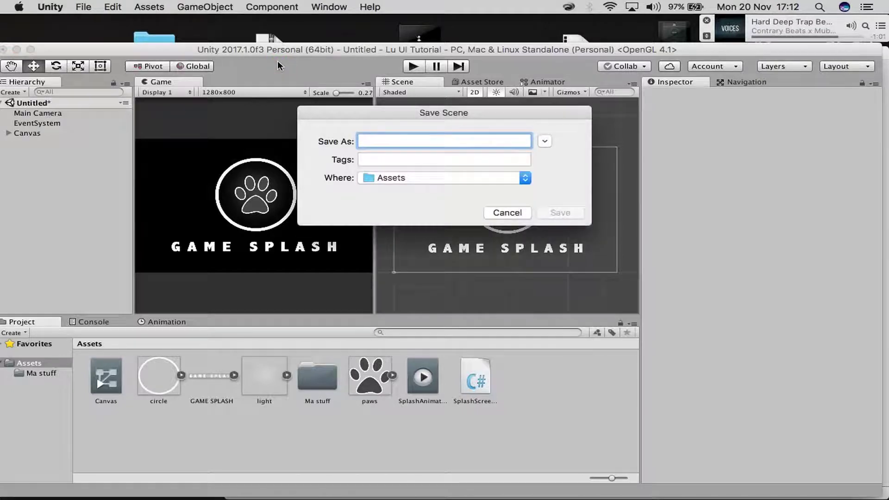
pyautogui.write('SplashScreen')
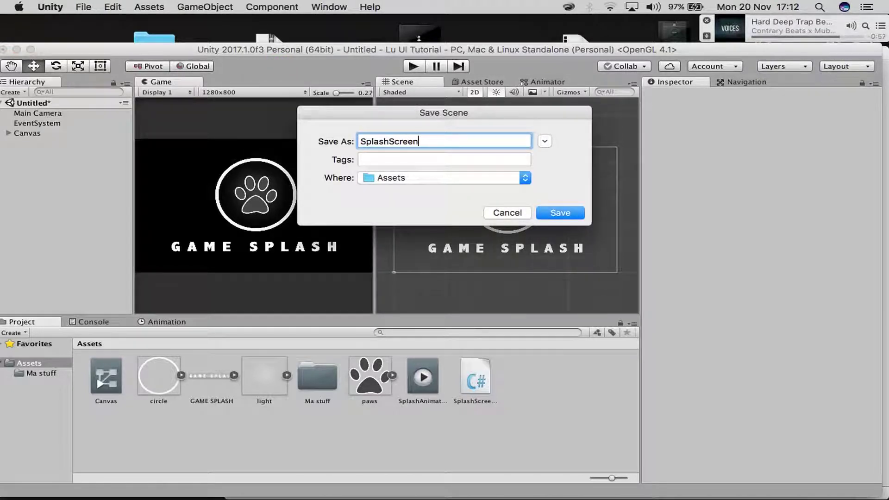
pyautogui.press('Return')
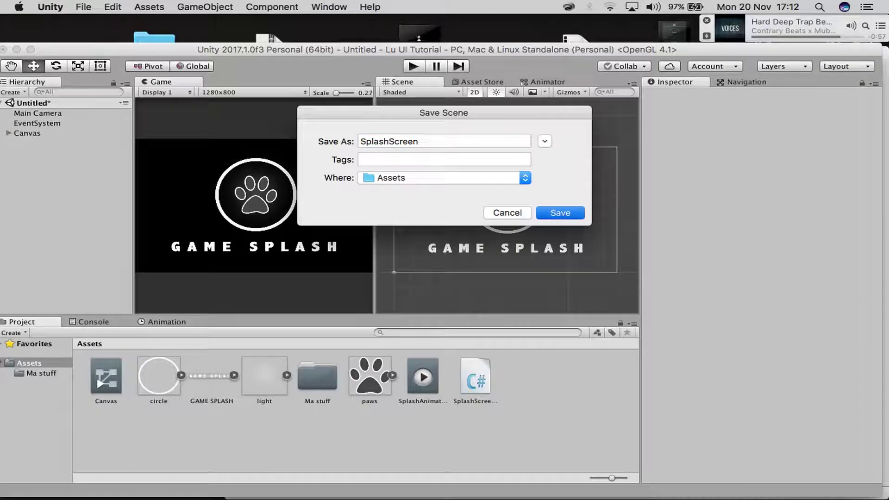
pyautogui.click(87, 6)
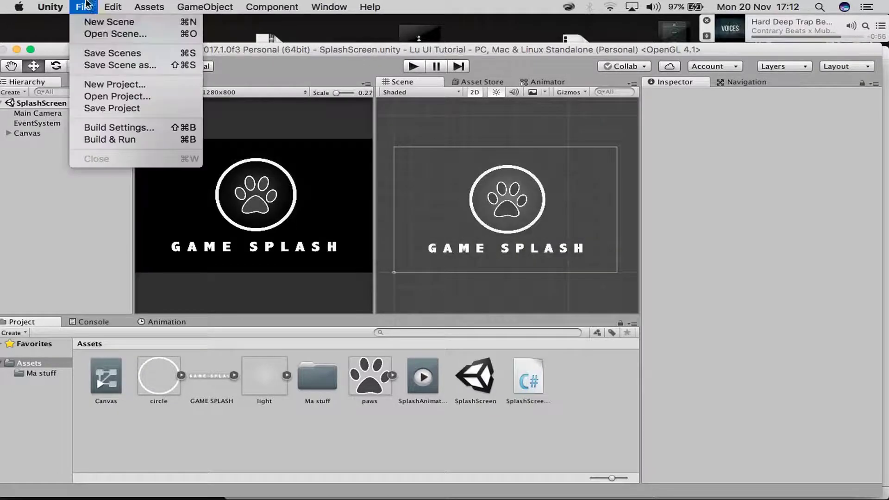
pyautogui.click(98, 24)
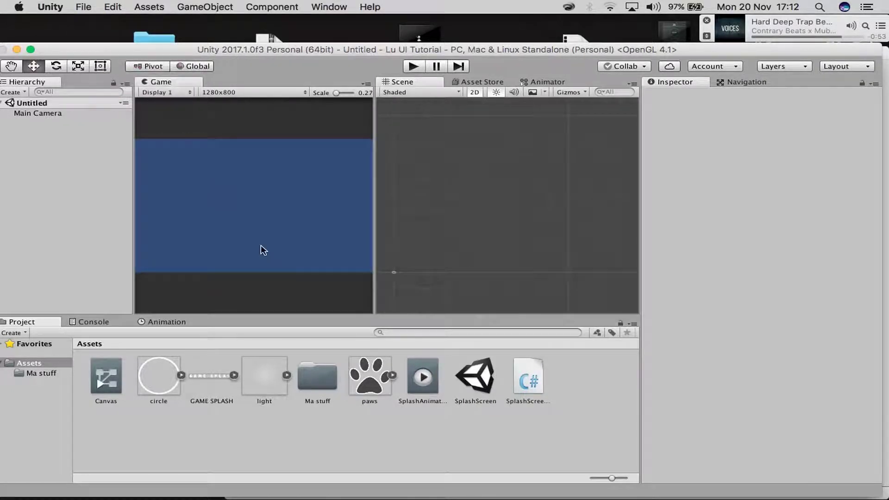
# Save the new scene as MainScene in the Assets folder.
pyautogui.click(83, 7)
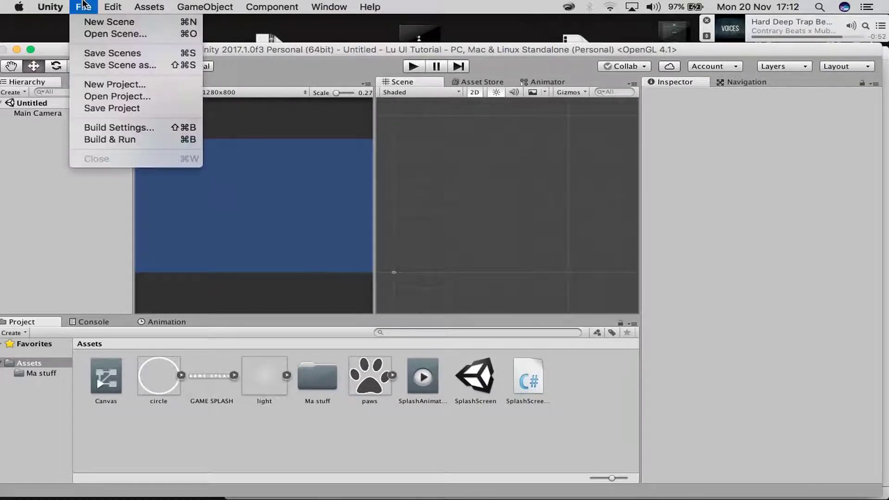
pyautogui.click(102, 53)
pyautogui.write('Main')
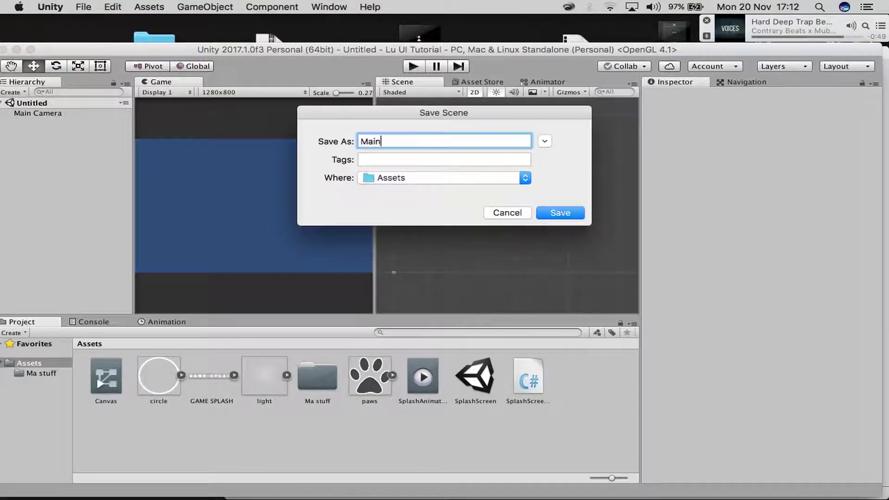
pyautogui.write('Scene')
pyautogui.press('Return')
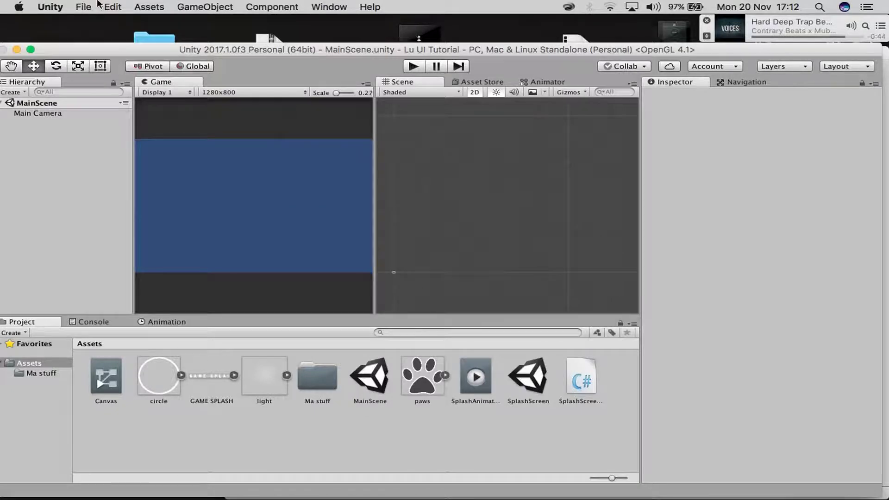
# Open the build settings and exclude the MenuSCene, gameScene and one scenes from the build.
pyautogui.click(85, 7)
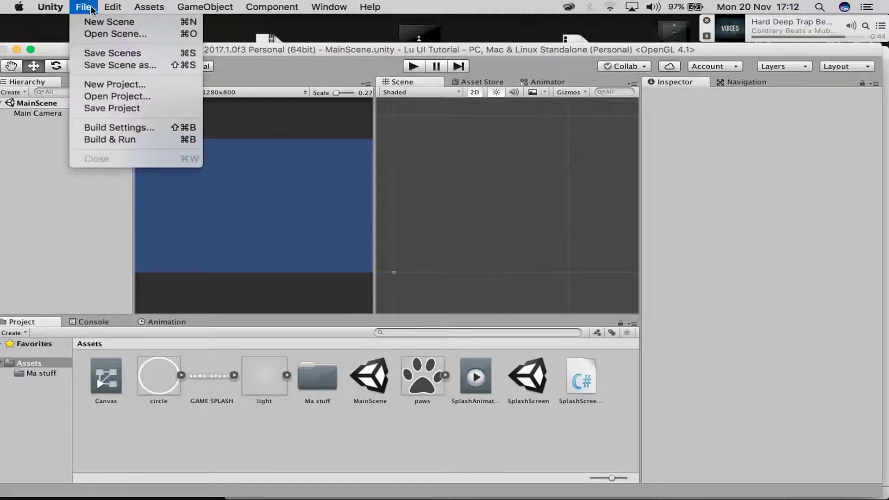
pyautogui.click(131, 131)
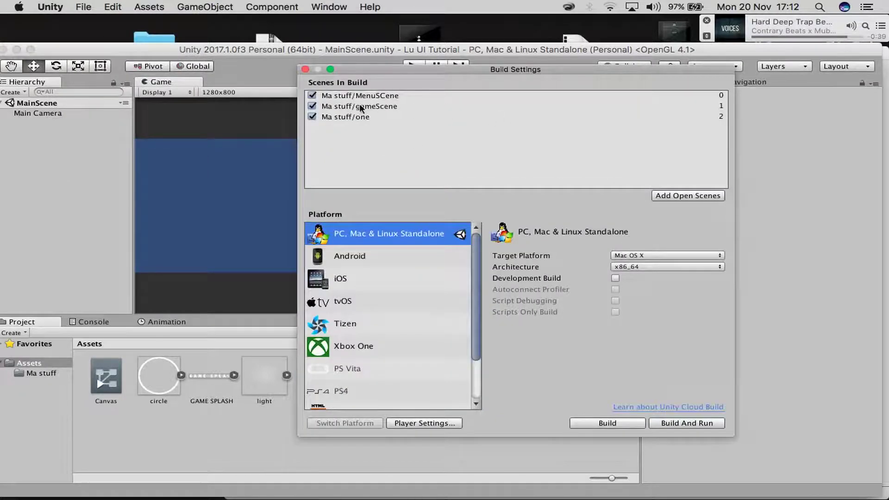
pyautogui.click(312, 106)
pyautogui.click(311, 95)
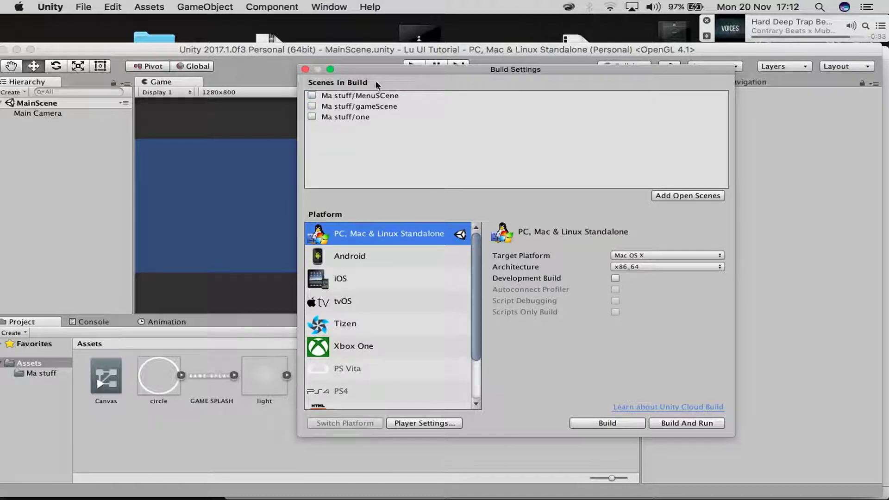
pyautogui.moveTo(387, 69); pyautogui.dragTo(380, 19)
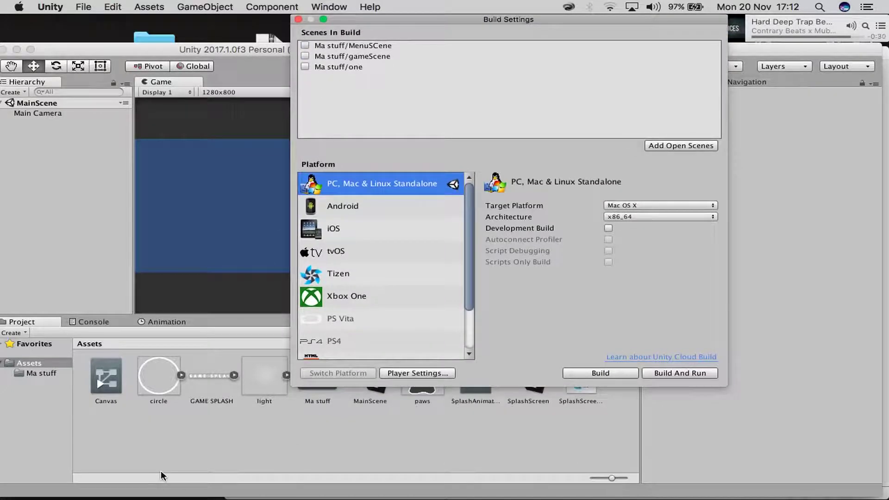
# Add the open MainScene and the SplashScreen scene to the build list, ordering SplashScreen directly before MainScene.
pyautogui.moveTo(759, 26)
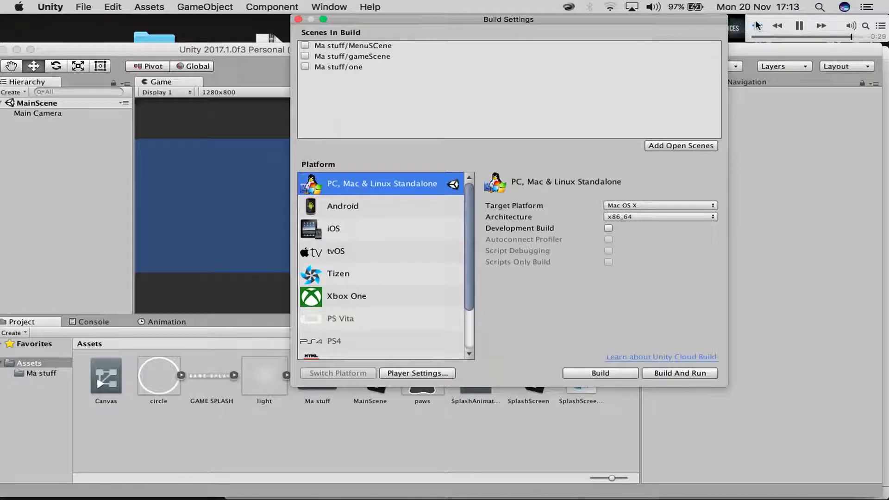
pyautogui.click(778, 26)
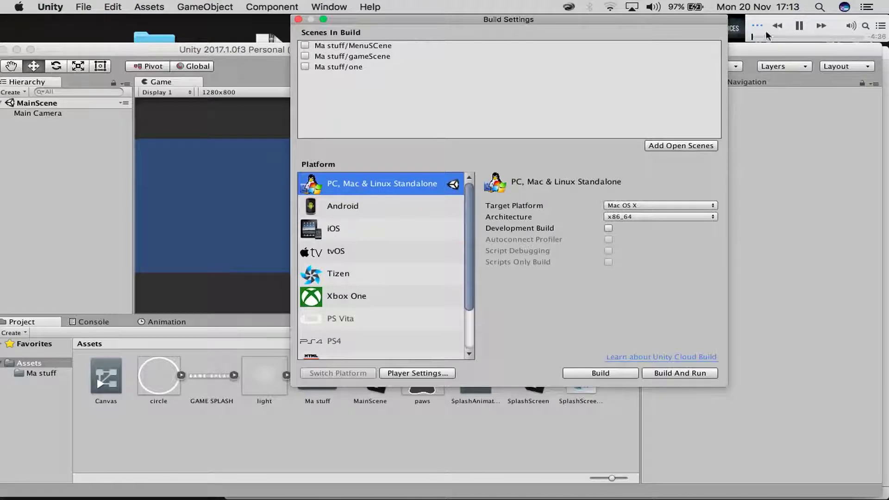
pyautogui.click(660, 146)
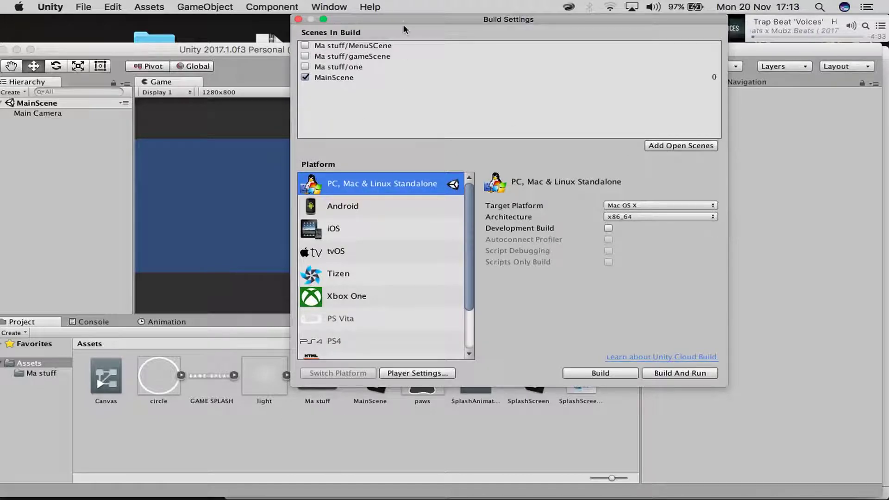
pyautogui.moveTo(404, 21); pyautogui.dragTo(514, 10)
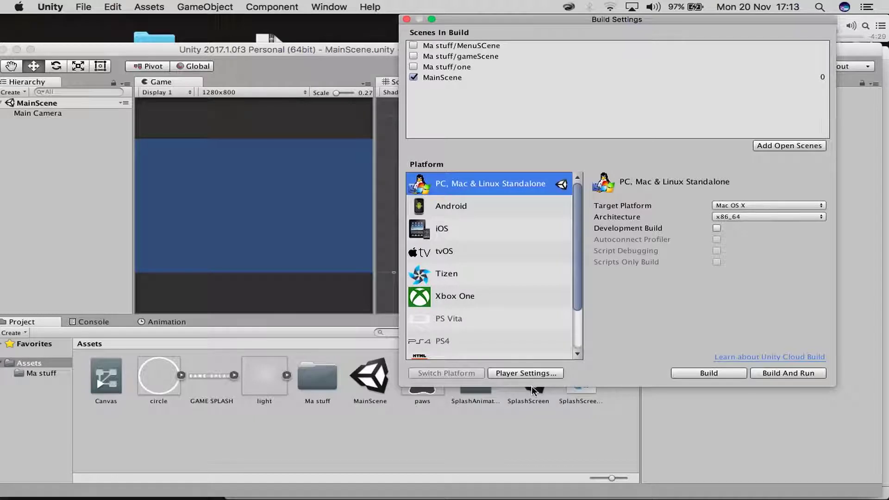
pyautogui.moveTo(466, 22); pyautogui.dragTo(152, 78)
pyautogui.moveTo(529, 378); pyautogui.dragTo(319, 170)
pyautogui.moveTo(153, 144); pyautogui.dragTo(136, 125)
pyautogui.click(132, 142)
pyautogui.click(133, 131)
pyautogui.click(133, 142)
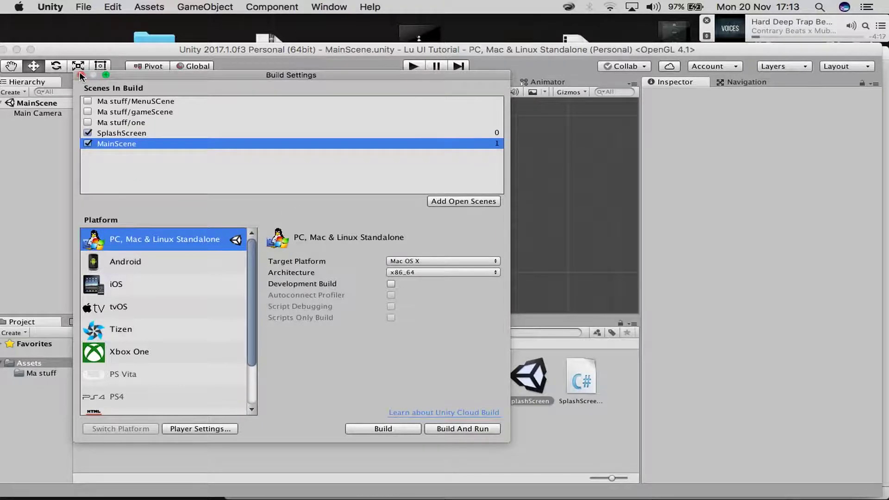
# Build and run the project as UI Test Game in the Lu UI Tutorial folder, replacing the existing build.
pyautogui.click(469, 426)
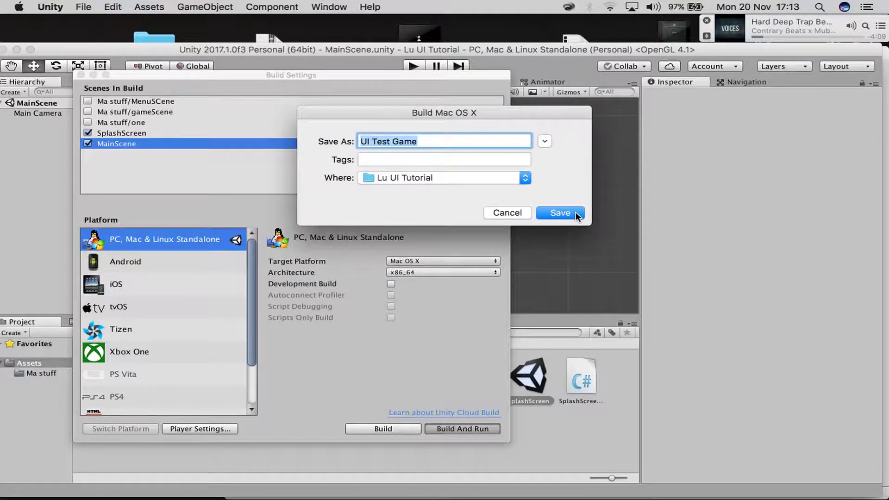
pyautogui.click(574, 212)
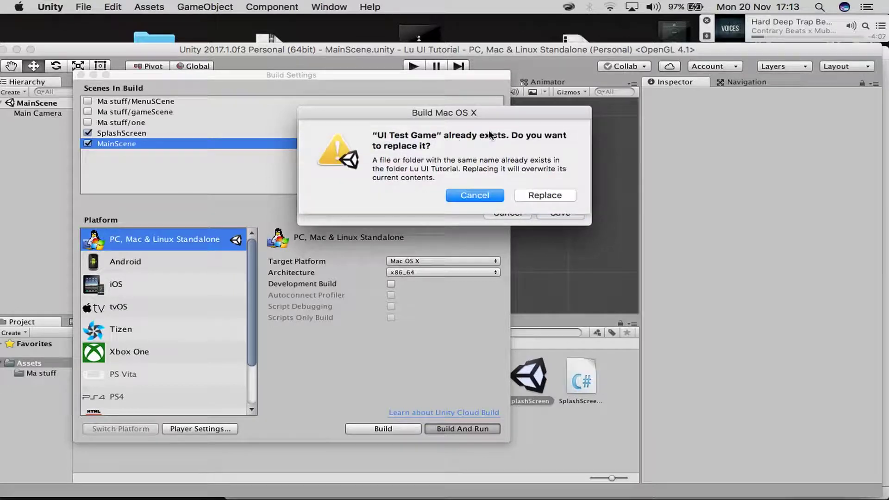
pyautogui.click(539, 194)
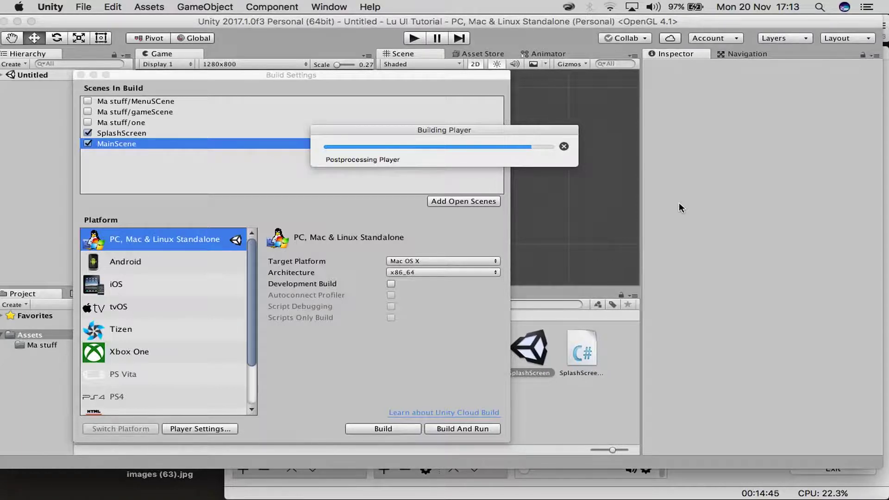
pyautogui.moveTo(701, 24); pyautogui.dragTo(707, 51)
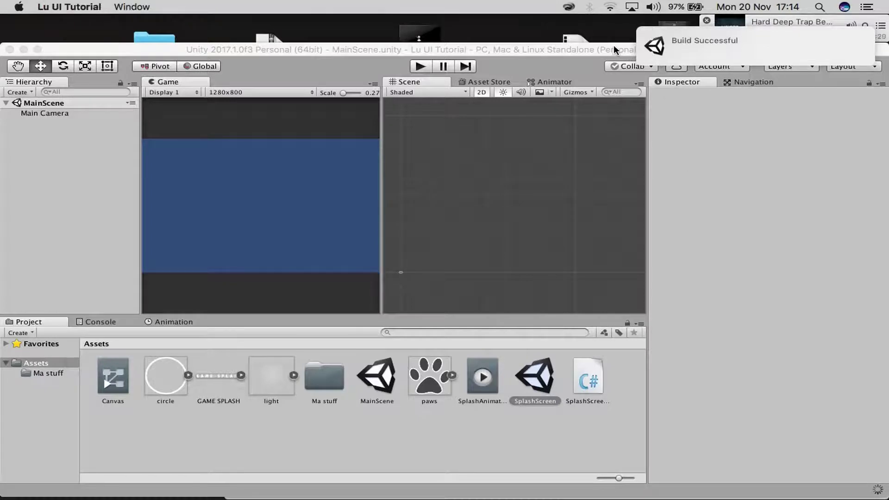
# Bring the built game's configuration window to the front and start playing to check the splash screen.
pyautogui.click(641, 49)
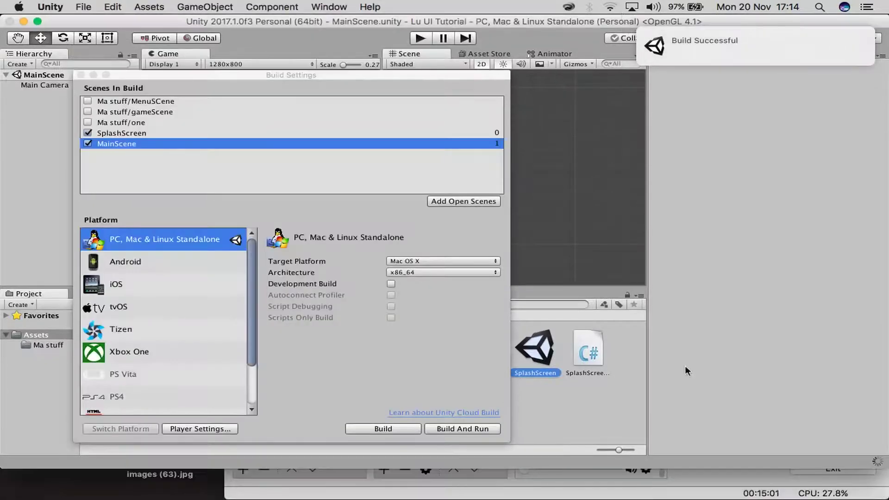
pyautogui.press('super+Tab')
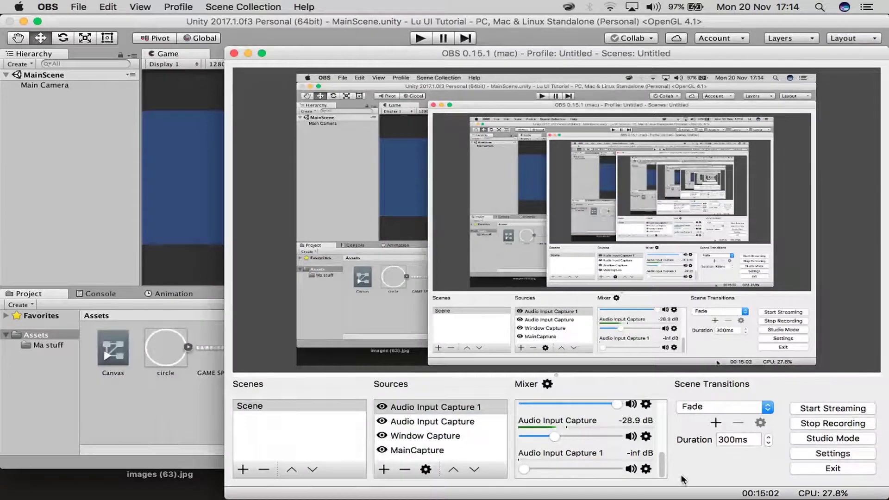
pyautogui.click(64, 202)
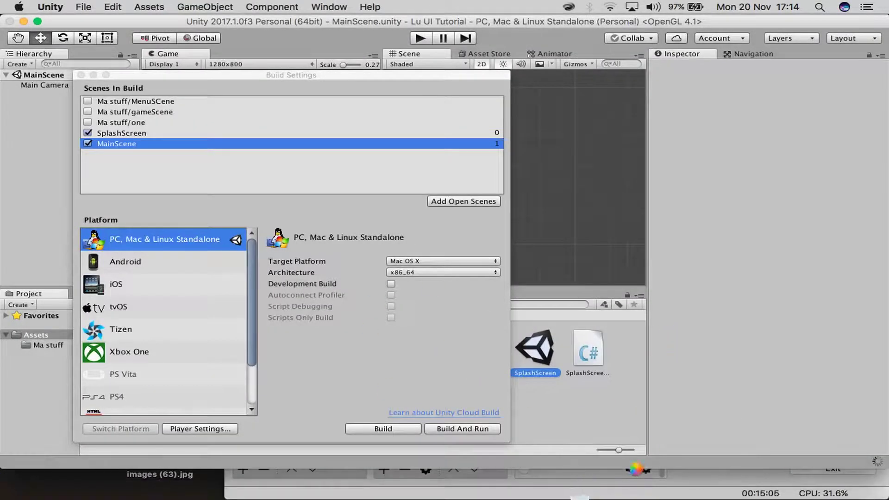
pyautogui.click(582, 482)
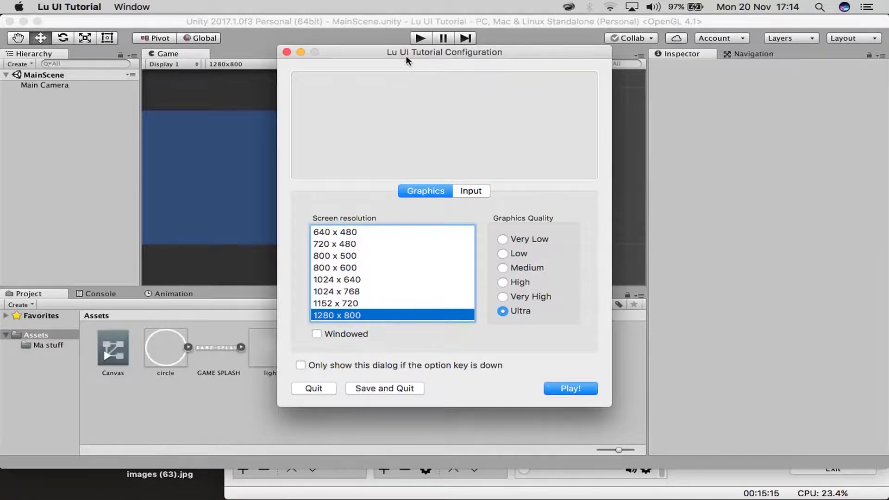
pyautogui.moveTo(551, 58)
pyautogui.mouseDown()
pyautogui.moveTo(548, 26)
pyautogui.moveTo(544, 62)
pyautogui.mouseUp()
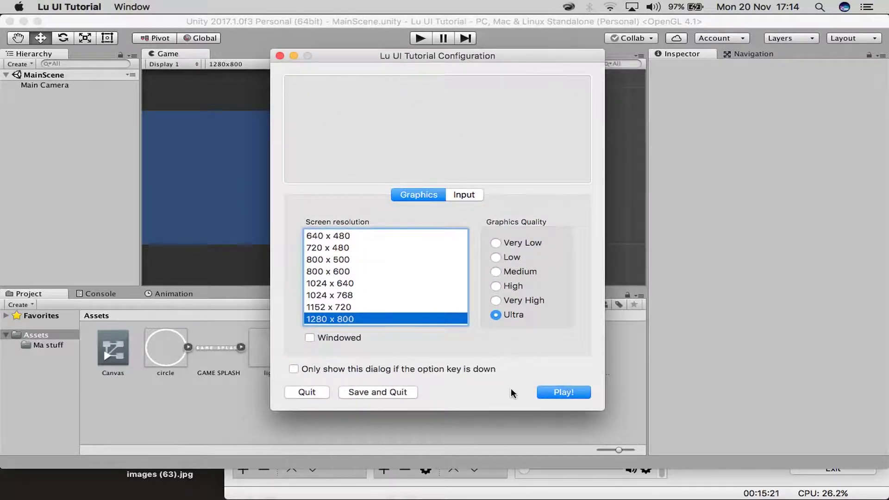
pyautogui.click(551, 392)
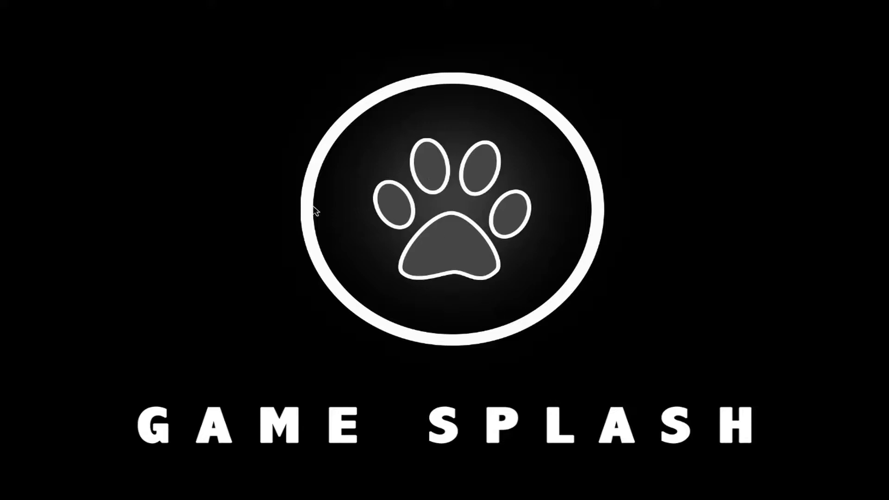
# Close the running game, return to the Unity editor and dismiss the build settings window.
pyautogui.moveTo(125, 2)
pyautogui.click(10, 19)
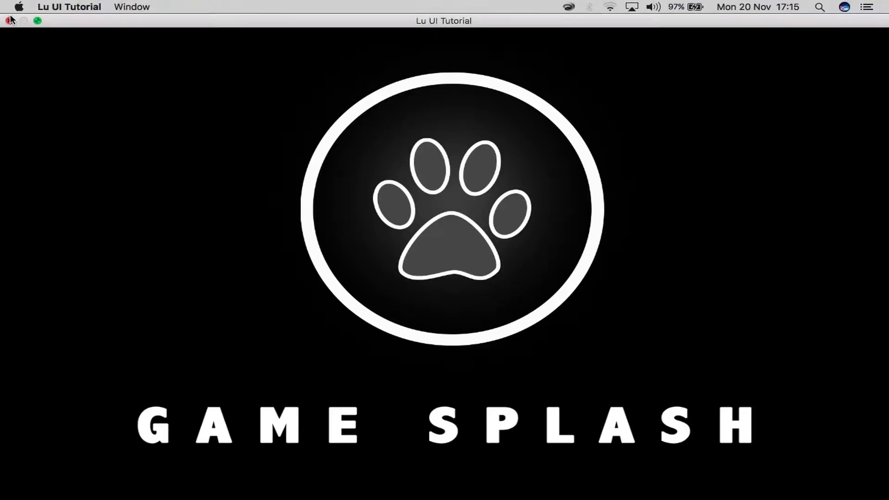
pyautogui.click(552, 64)
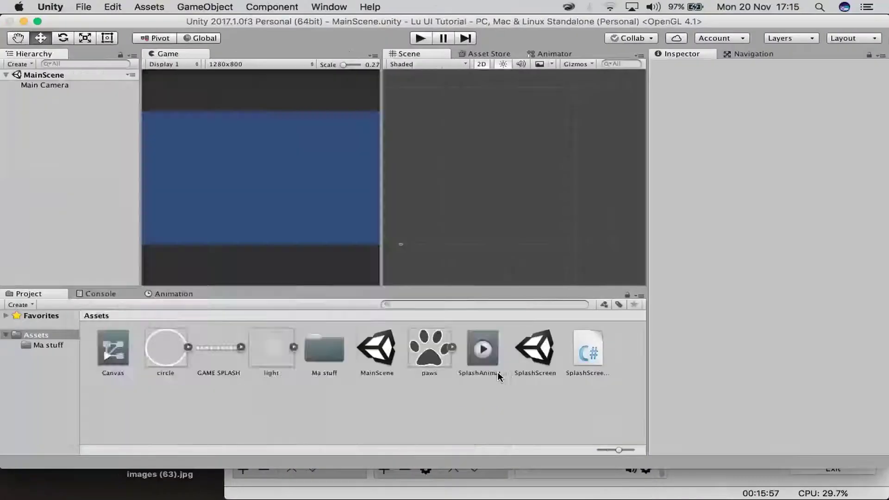
pyautogui.press('super+shift+b')
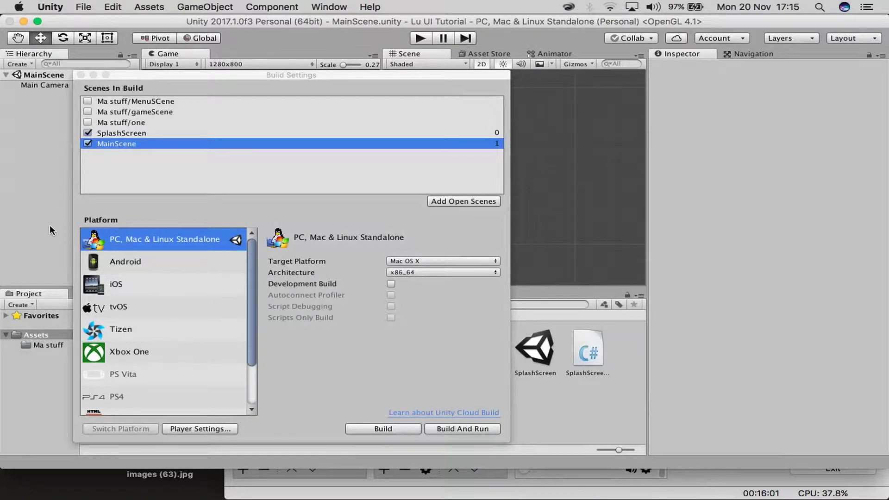
pyautogui.click(81, 75)
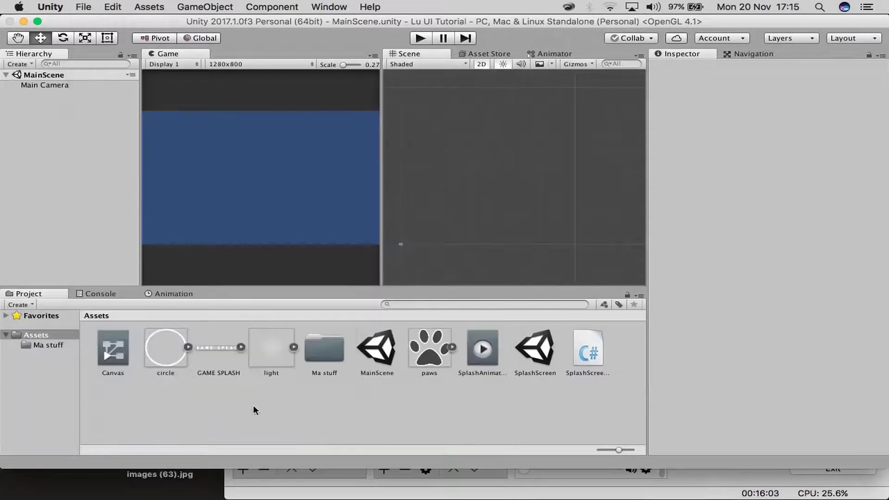
# Check SplashScreenScript, open the SplashScreen scene and try to attach the script to its Main Camera.
pyautogui.click(574, 363)
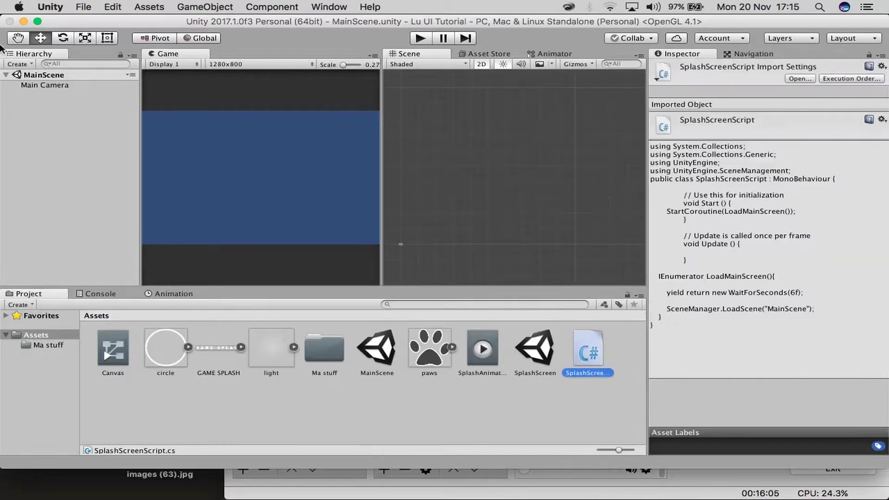
pyautogui.click(377, 358)
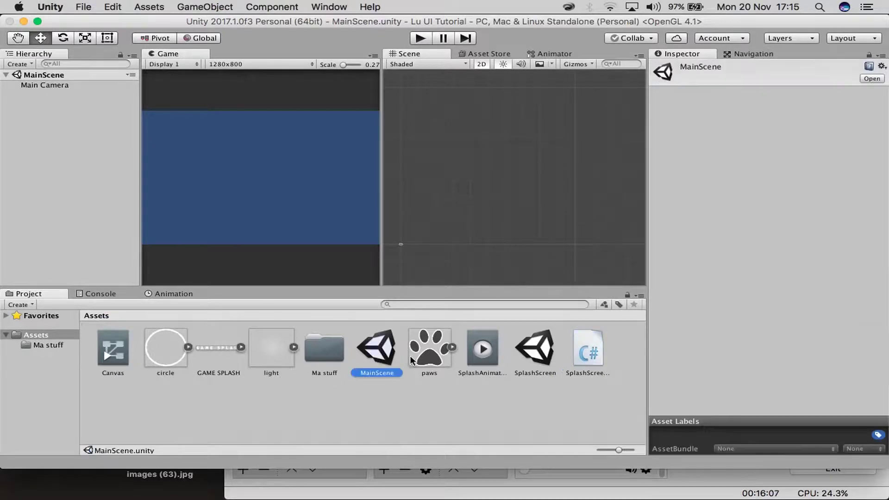
pyautogui.doubleClick(533, 350)
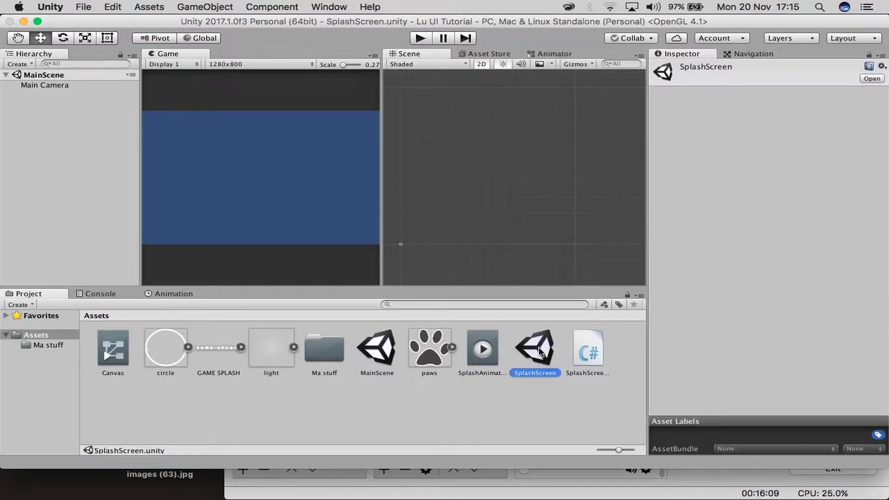
pyautogui.moveTo(583, 351); pyautogui.dragTo(53, 83)
pyautogui.click(74, 83)
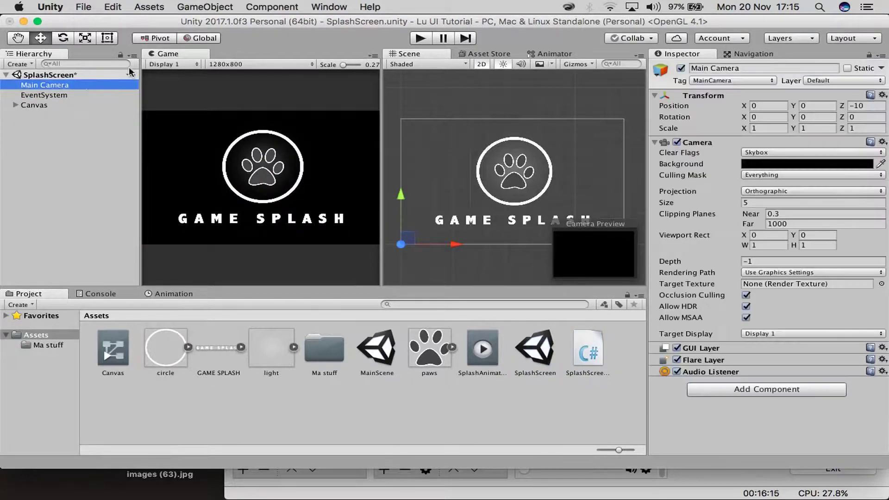
# Build and run the project again under the name UI Test Game, overwriting the previous build.
pyautogui.click(86, 6)
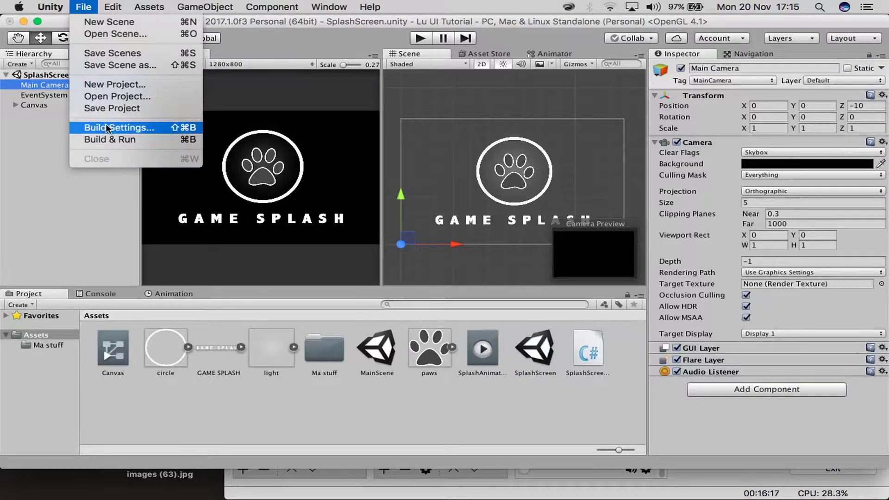
pyautogui.click(107, 140)
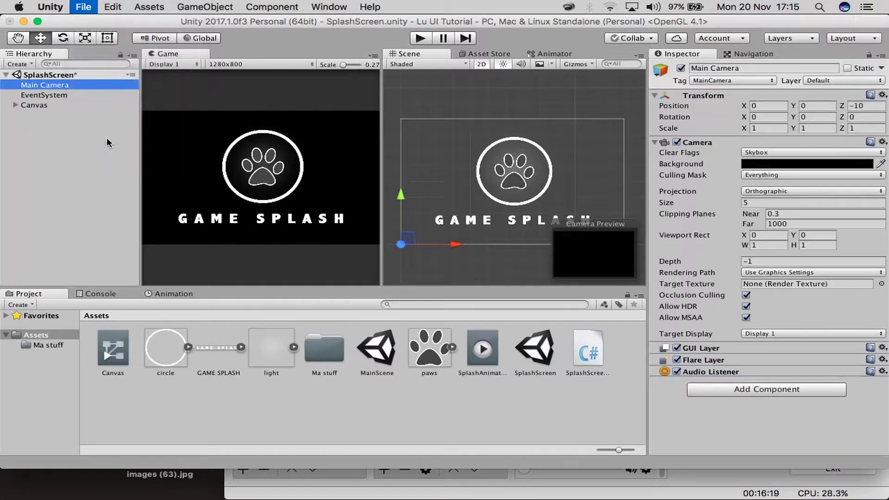
pyautogui.click(574, 215)
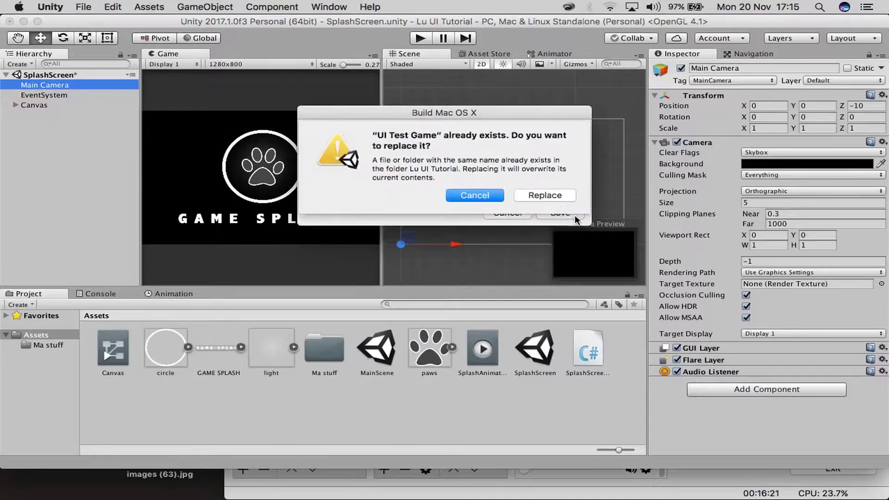
pyautogui.click(542, 194)
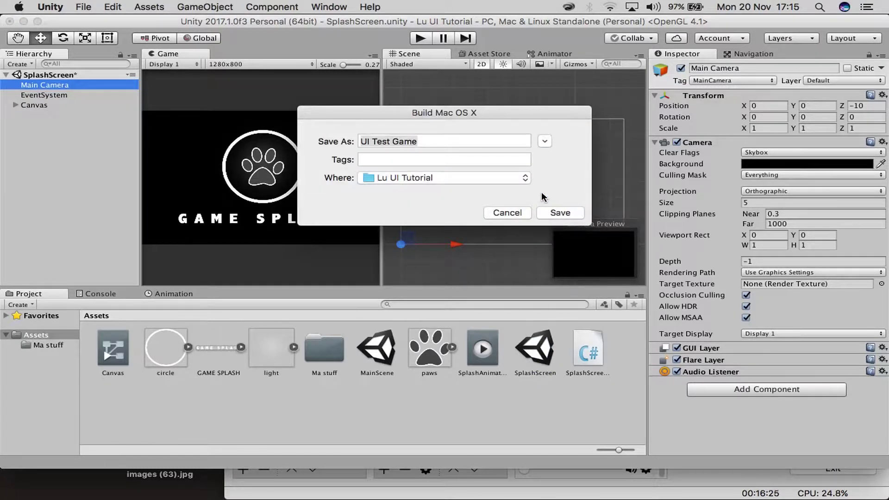
pyautogui.click(555, 213)
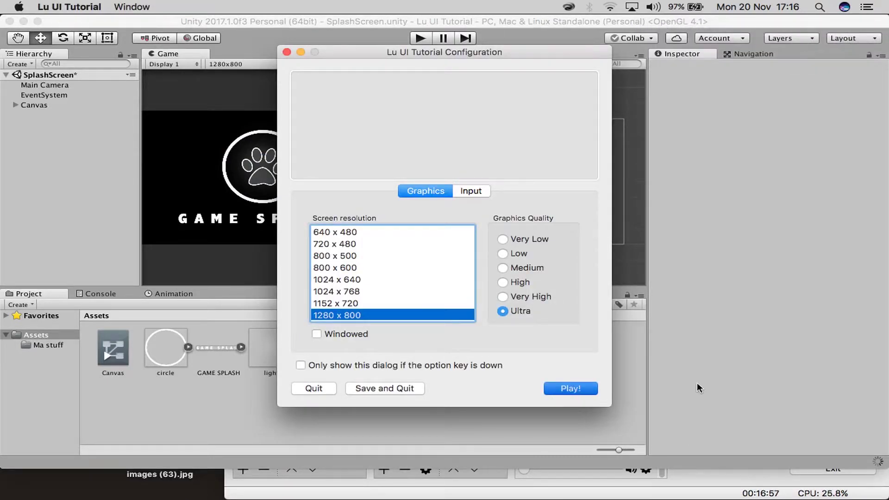
# Play the built game at 1280 x 800 with Ultra quality to test the splash screen, and quit it.
pyautogui.press('Return')
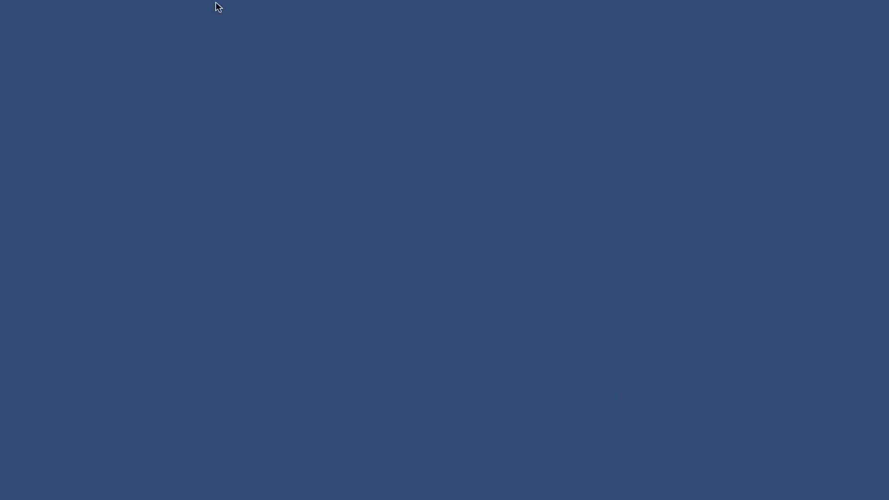
pyautogui.moveTo(69, 3)
pyautogui.click(10, 20)
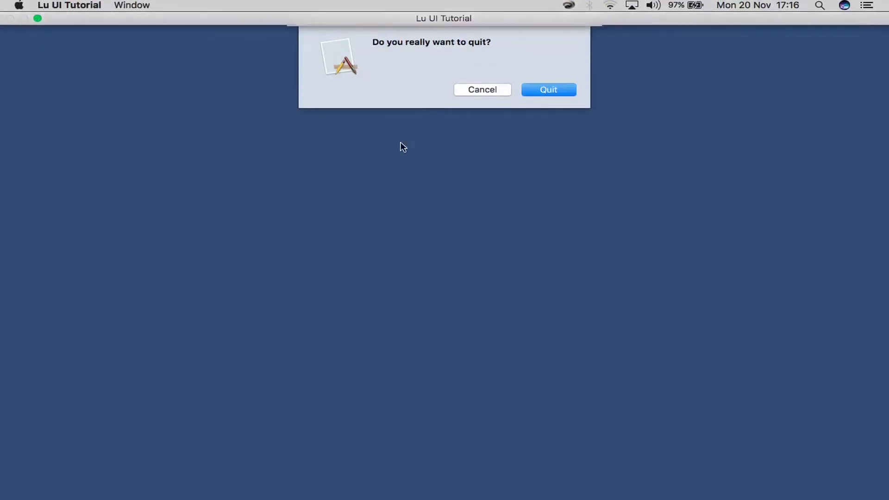
pyautogui.click(556, 62)
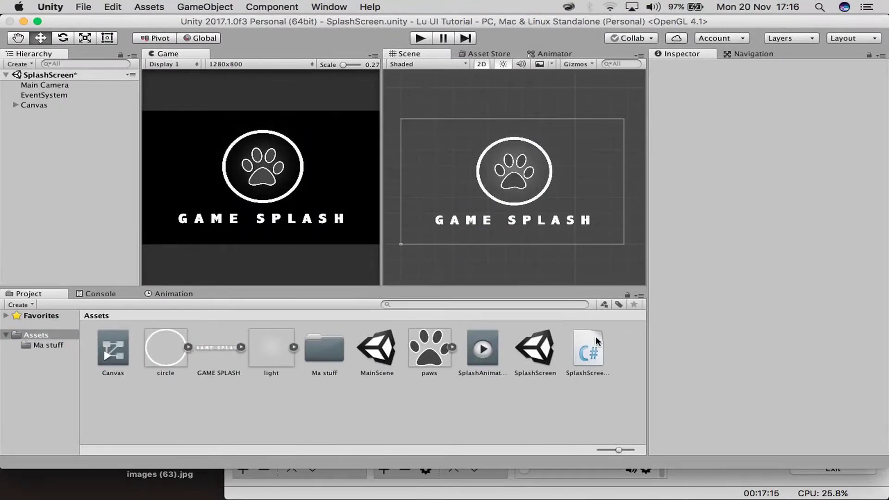
# Open SplashScreenScript in Visual Studio to review the LoadMainScreen coroutine, and return to the Unity editor.
pyautogui.doubleClick(587, 349)
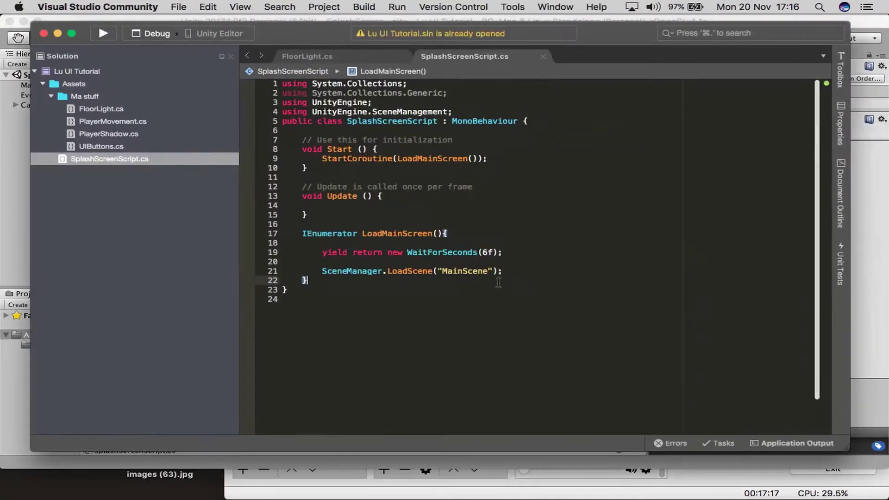
pyautogui.click(582, 304)
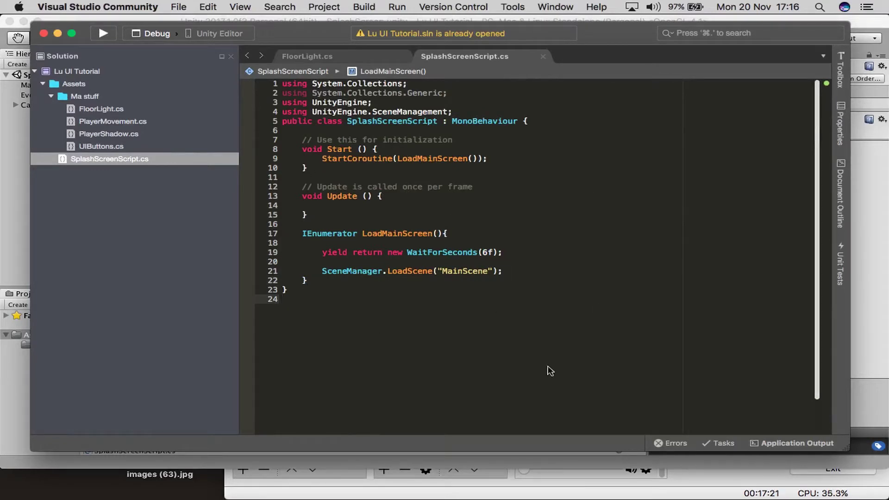
pyautogui.click(13, 266)
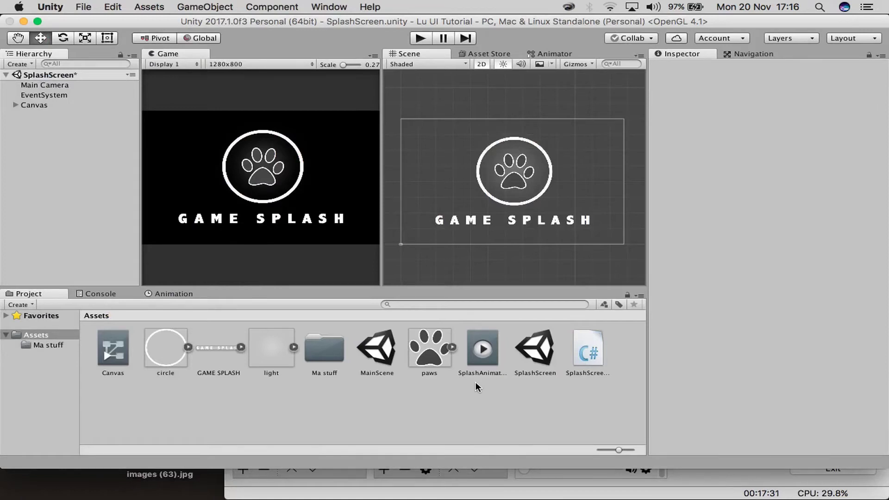
pyautogui.moveTo(159, 22); pyautogui.dragTo(179, 48)
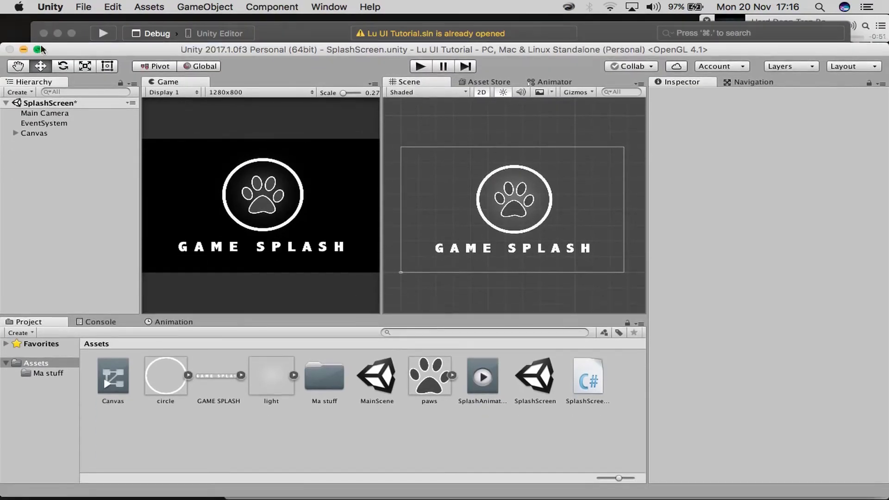
pyautogui.moveTo(310, 46); pyautogui.dragTo(311, 18)
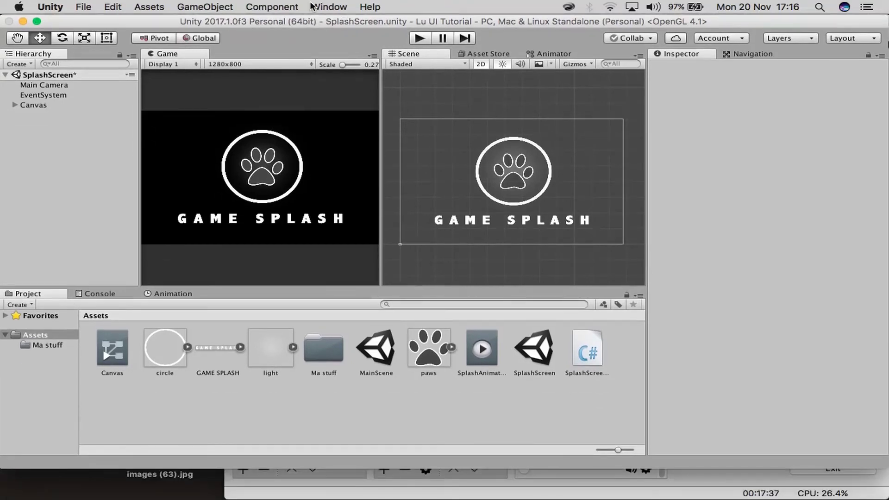
pyautogui.click(720, 488)
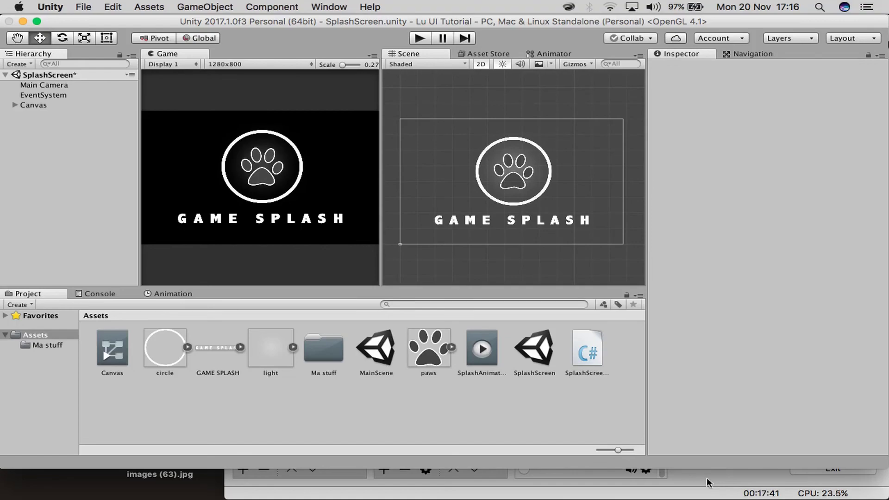